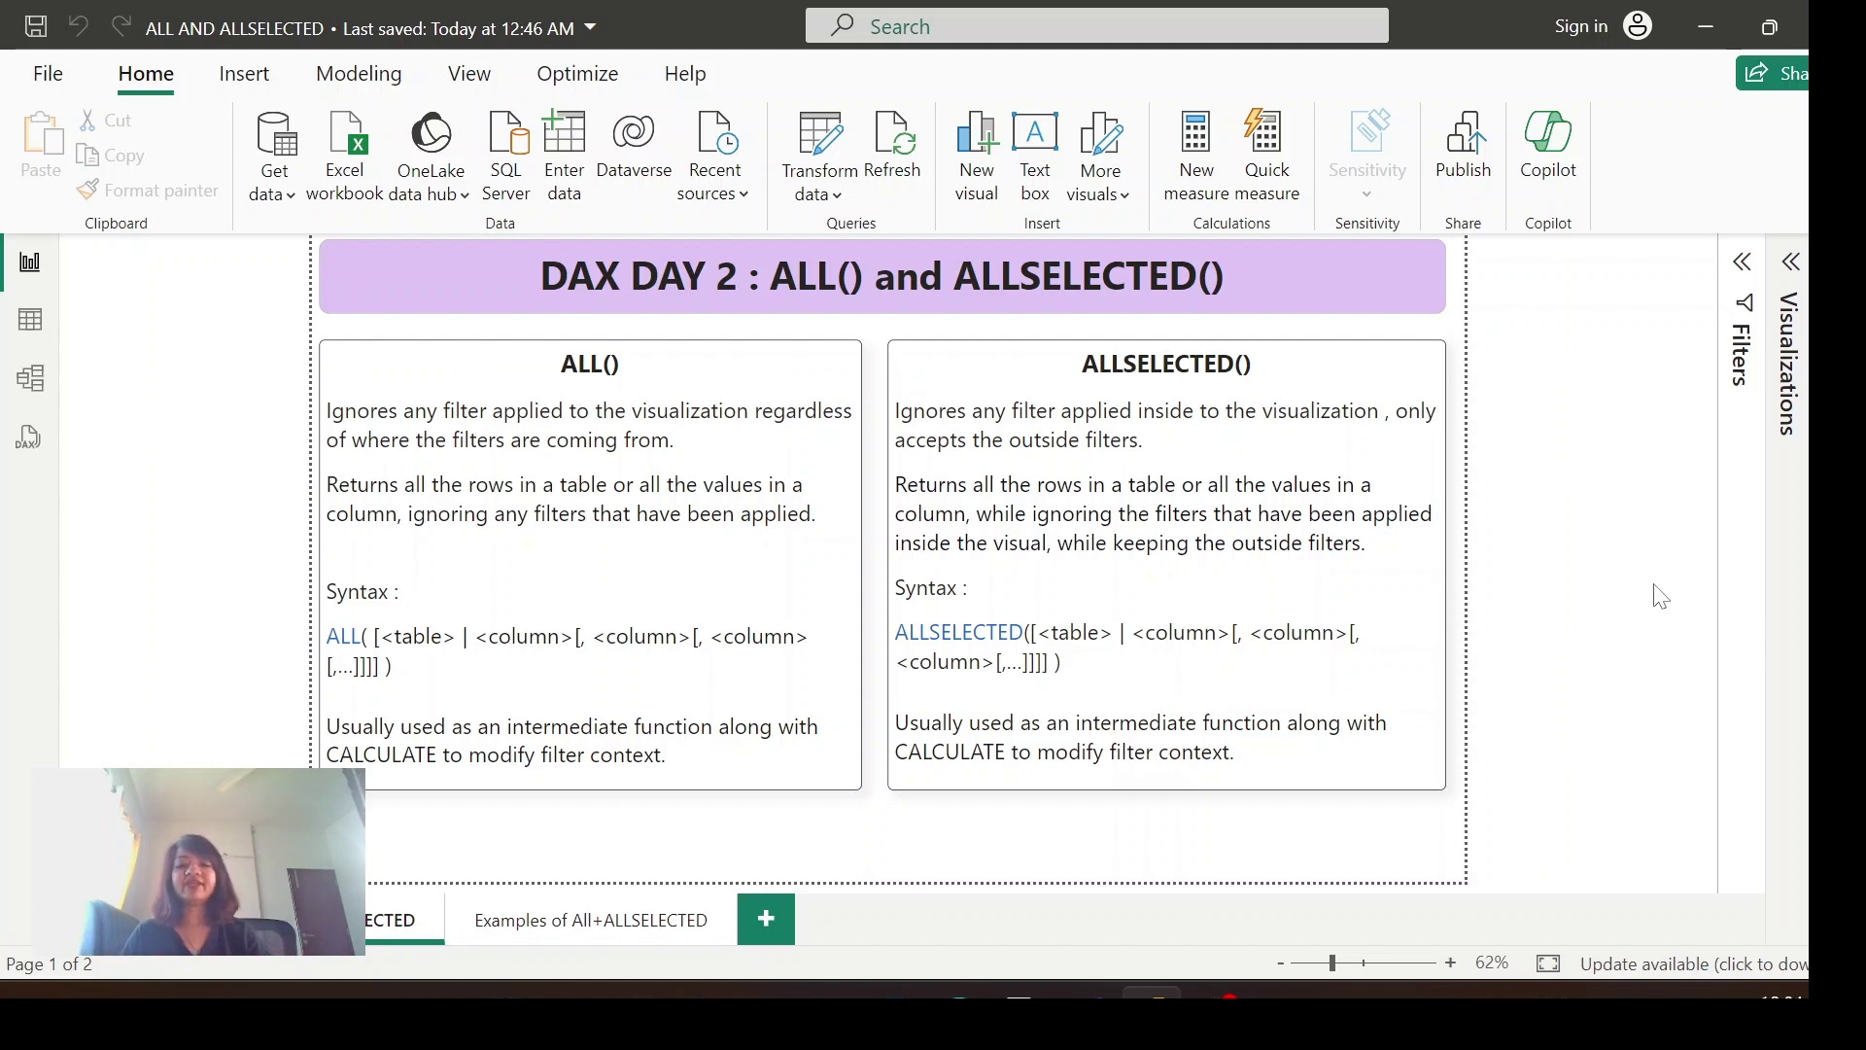
Step: Go to the Examples of All+ALLSELECTED page and select the Total Sales card and market table
{"action": "left_click", "coordinate": [538, 933]}
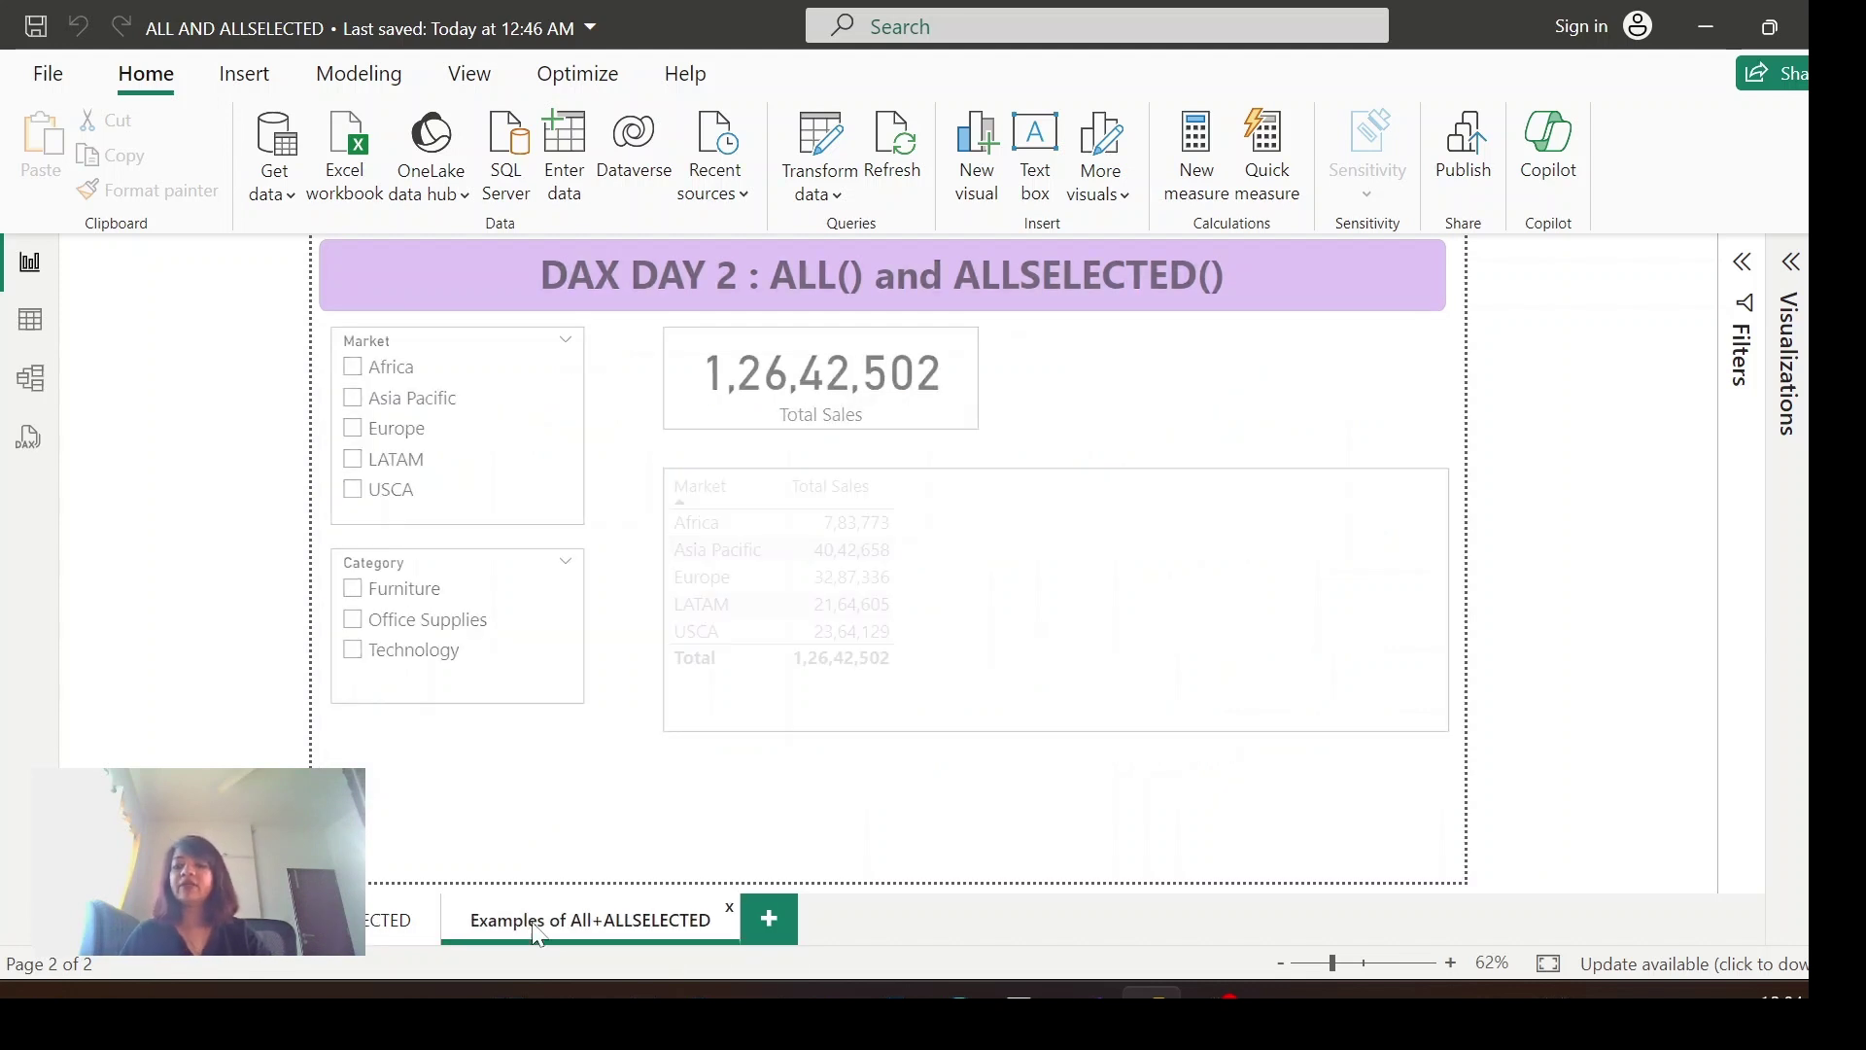
{"action": "left_click", "coordinate": [880, 381]}
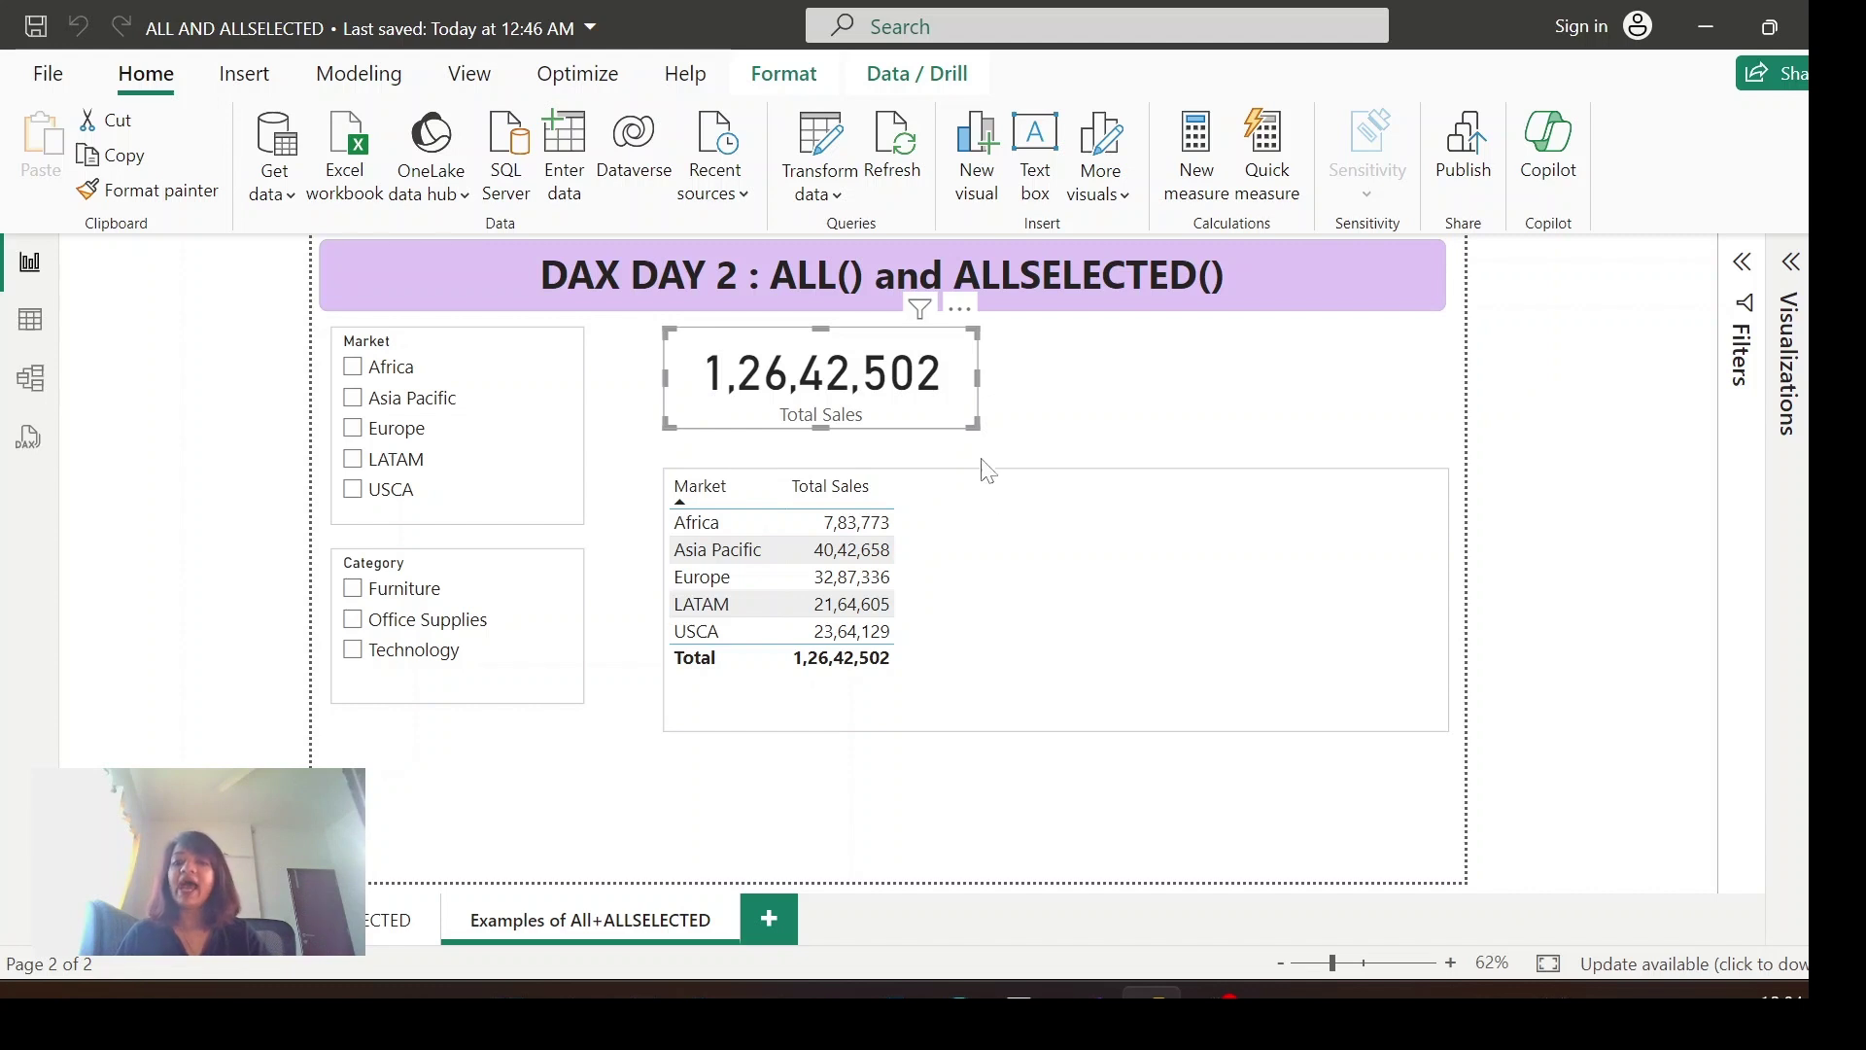
{"action": "left_click", "coordinate": [1035, 567]}
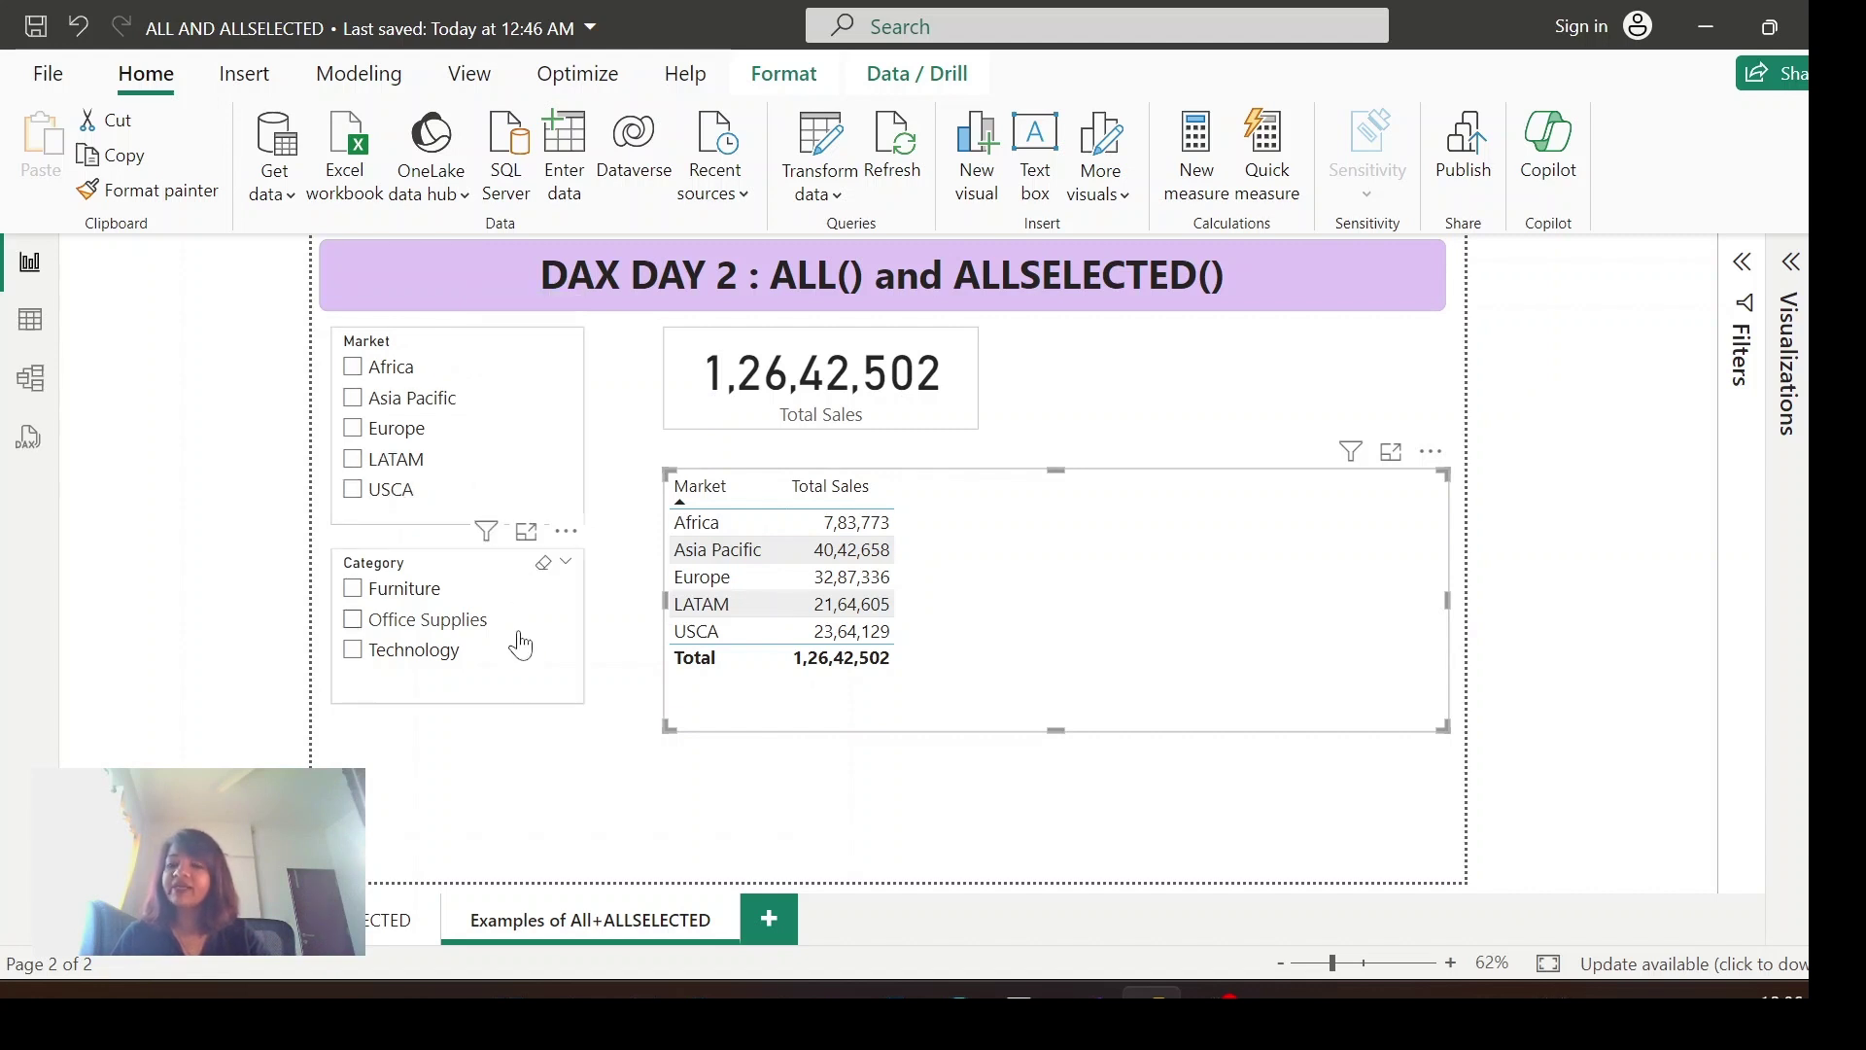
Step: Filter to Africa and Office Supplies, clear both slicers, then show the market table's filters
{"action": "left_click", "coordinate": [354, 369]}
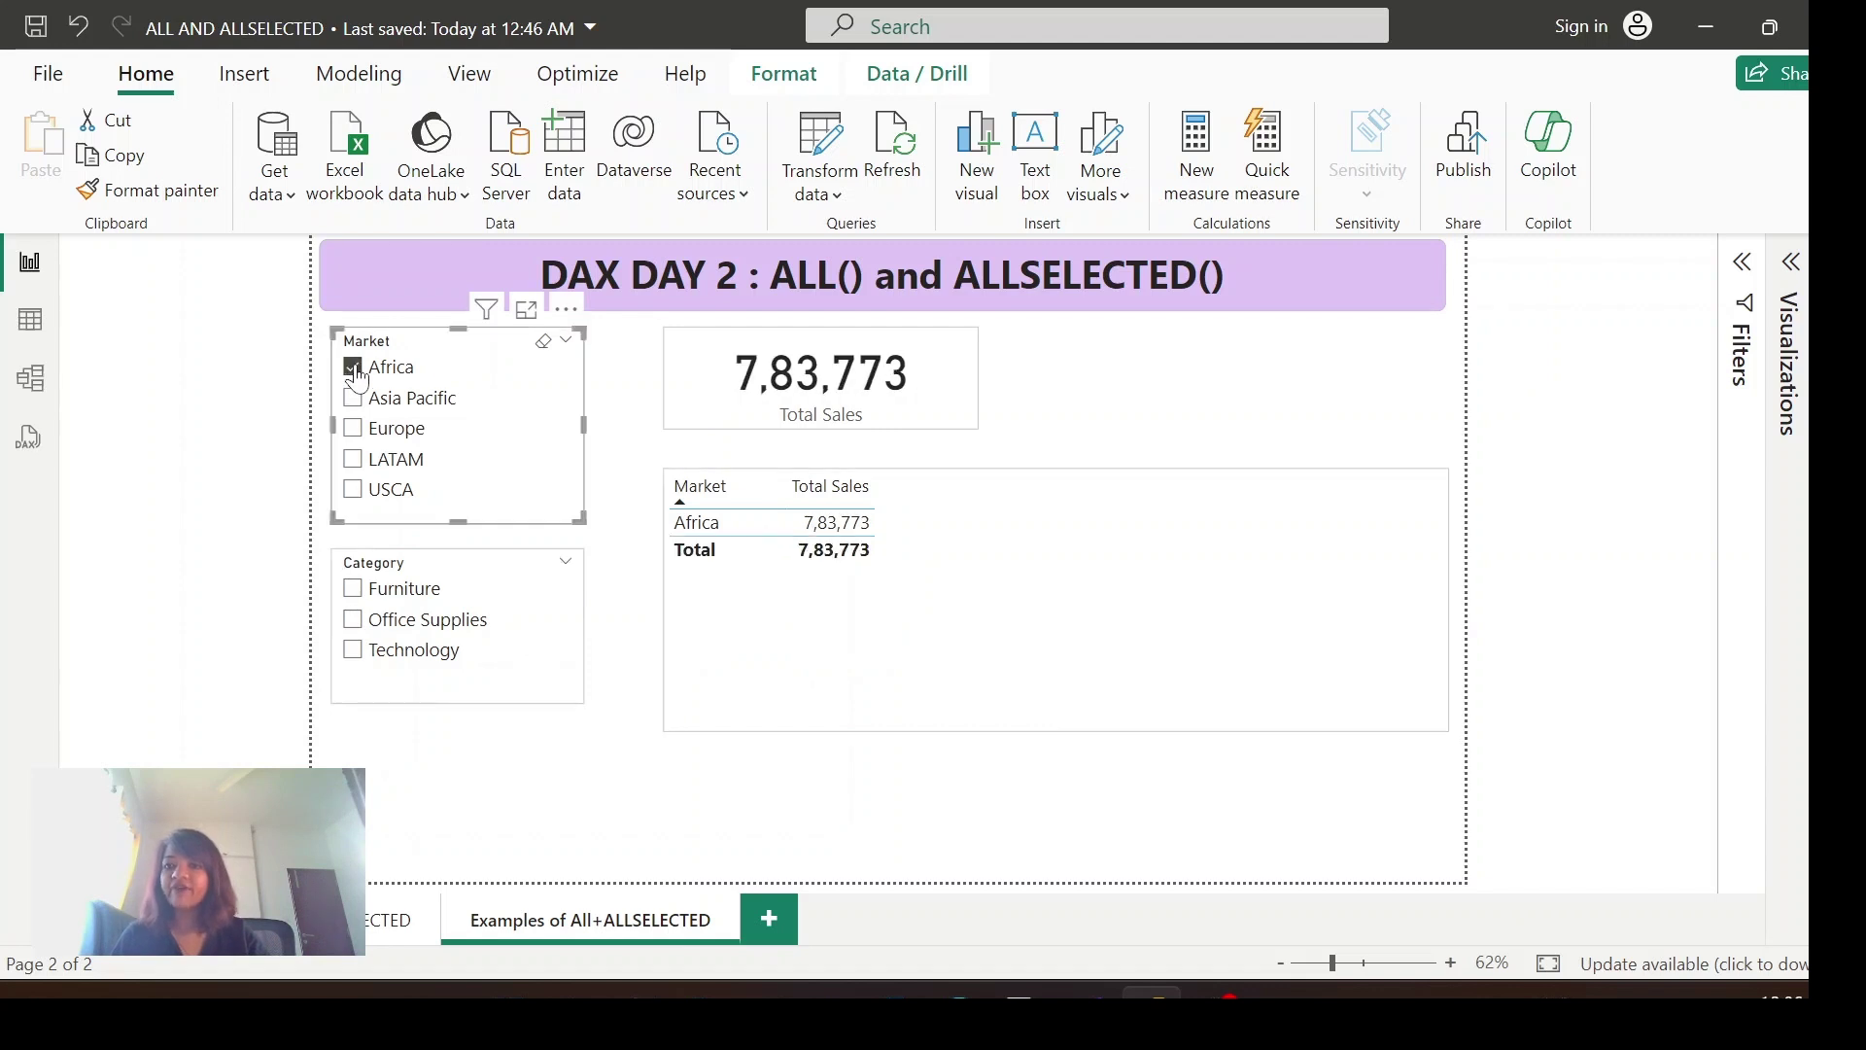
{"action": "left_click", "coordinate": [354, 620]}
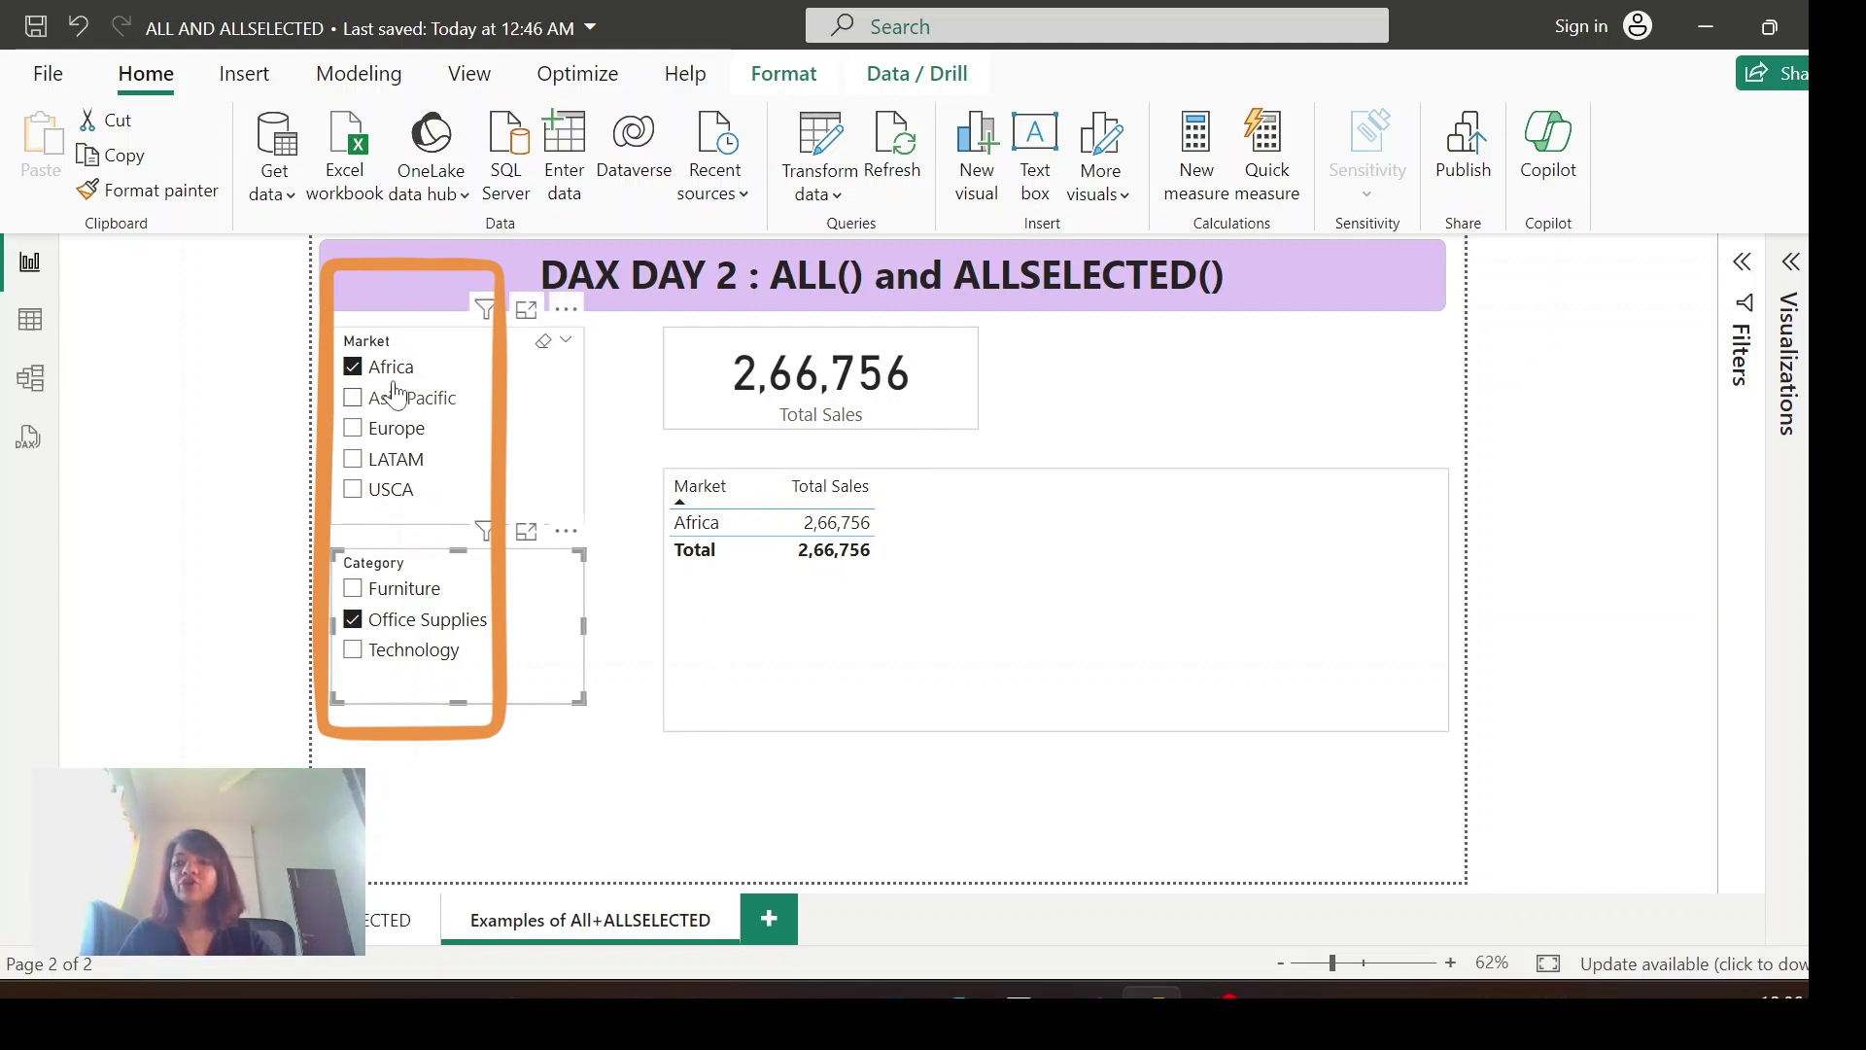
{"action": "left_click", "coordinate": [543, 348]}
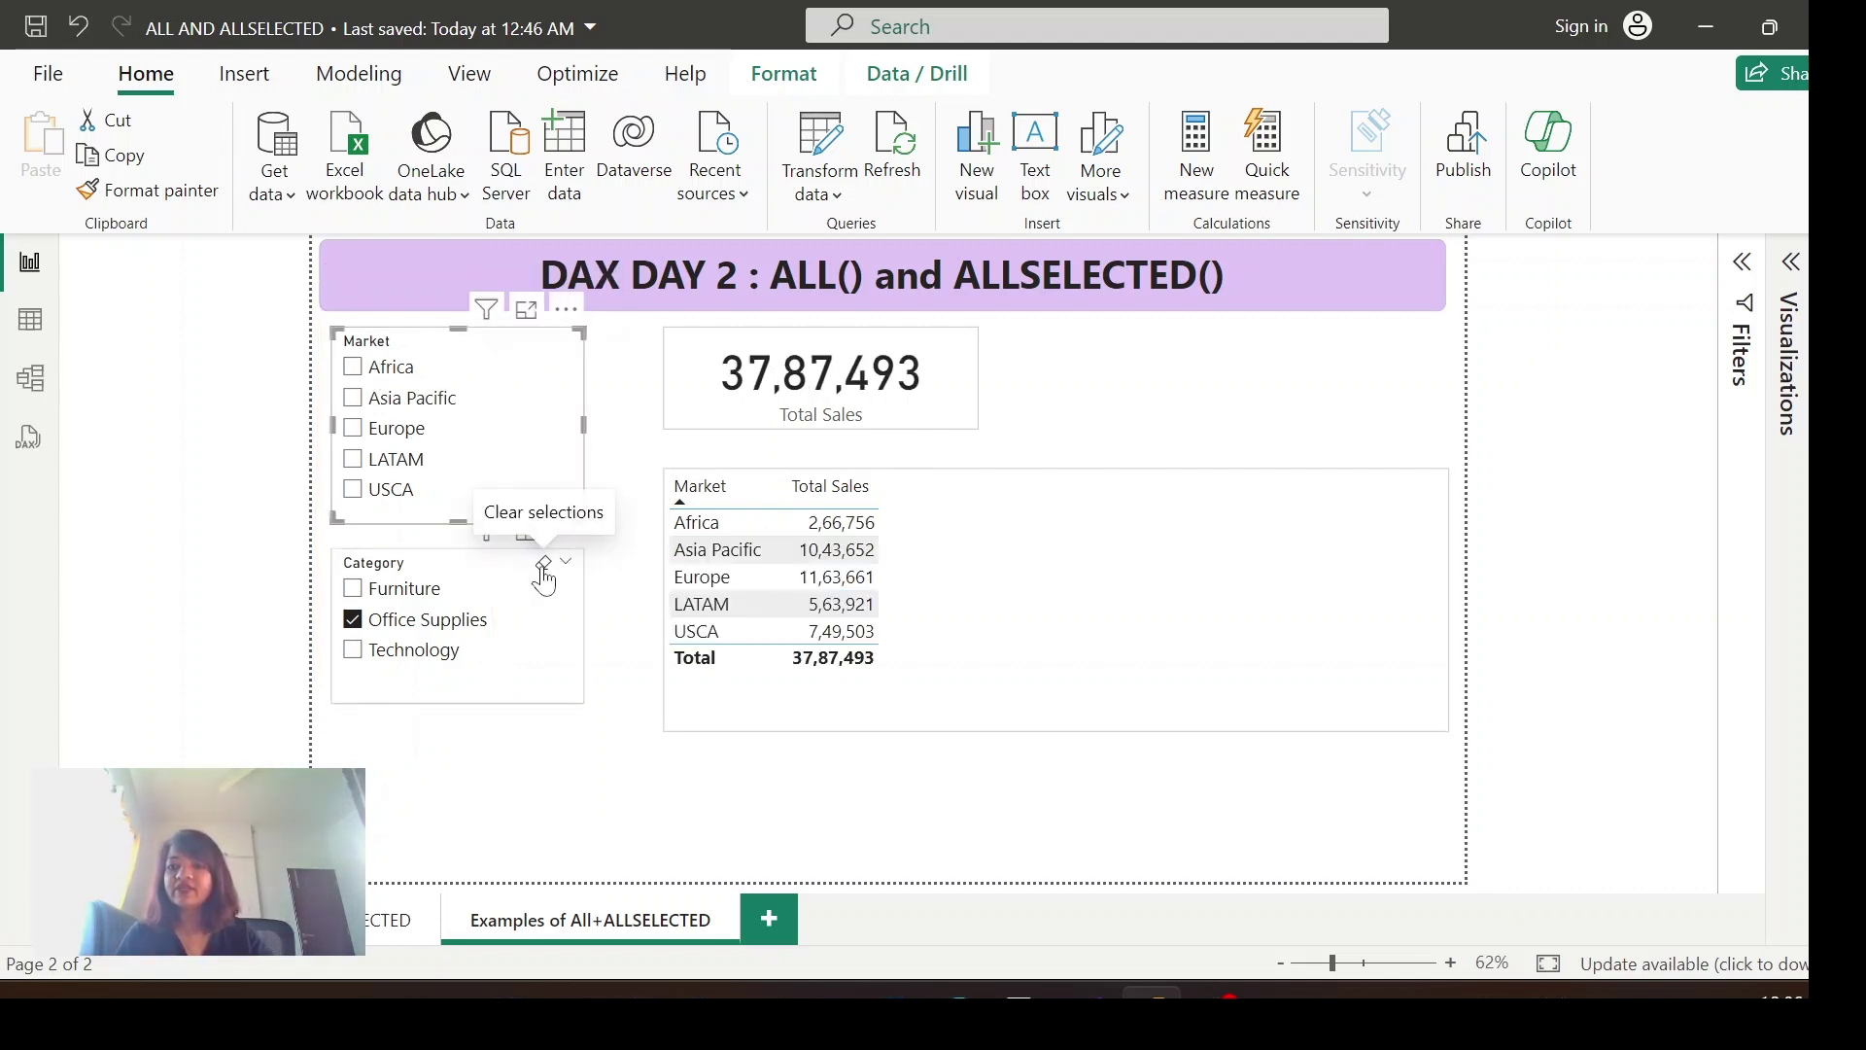
{"action": "left_click", "coordinate": [543, 568]}
{"action": "left_click", "coordinate": [1254, 610]}
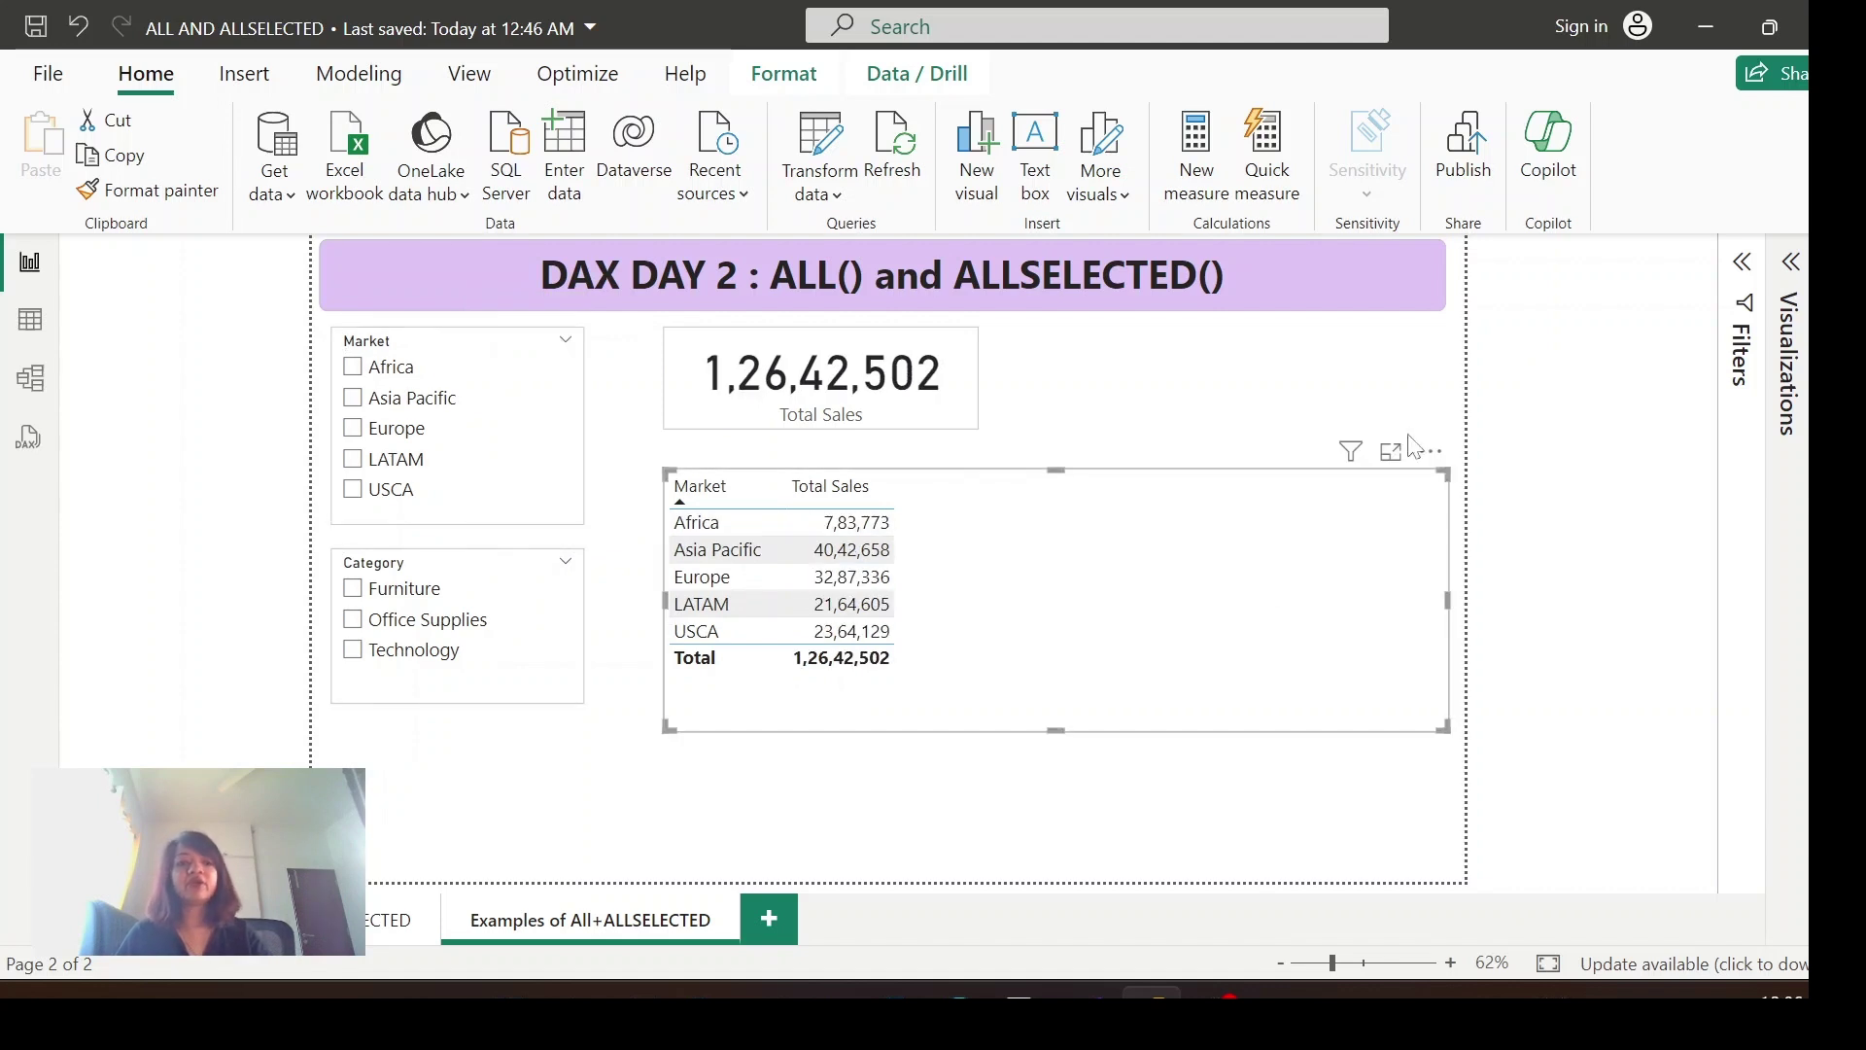
{"action": "left_click", "coordinate": [1743, 268]}
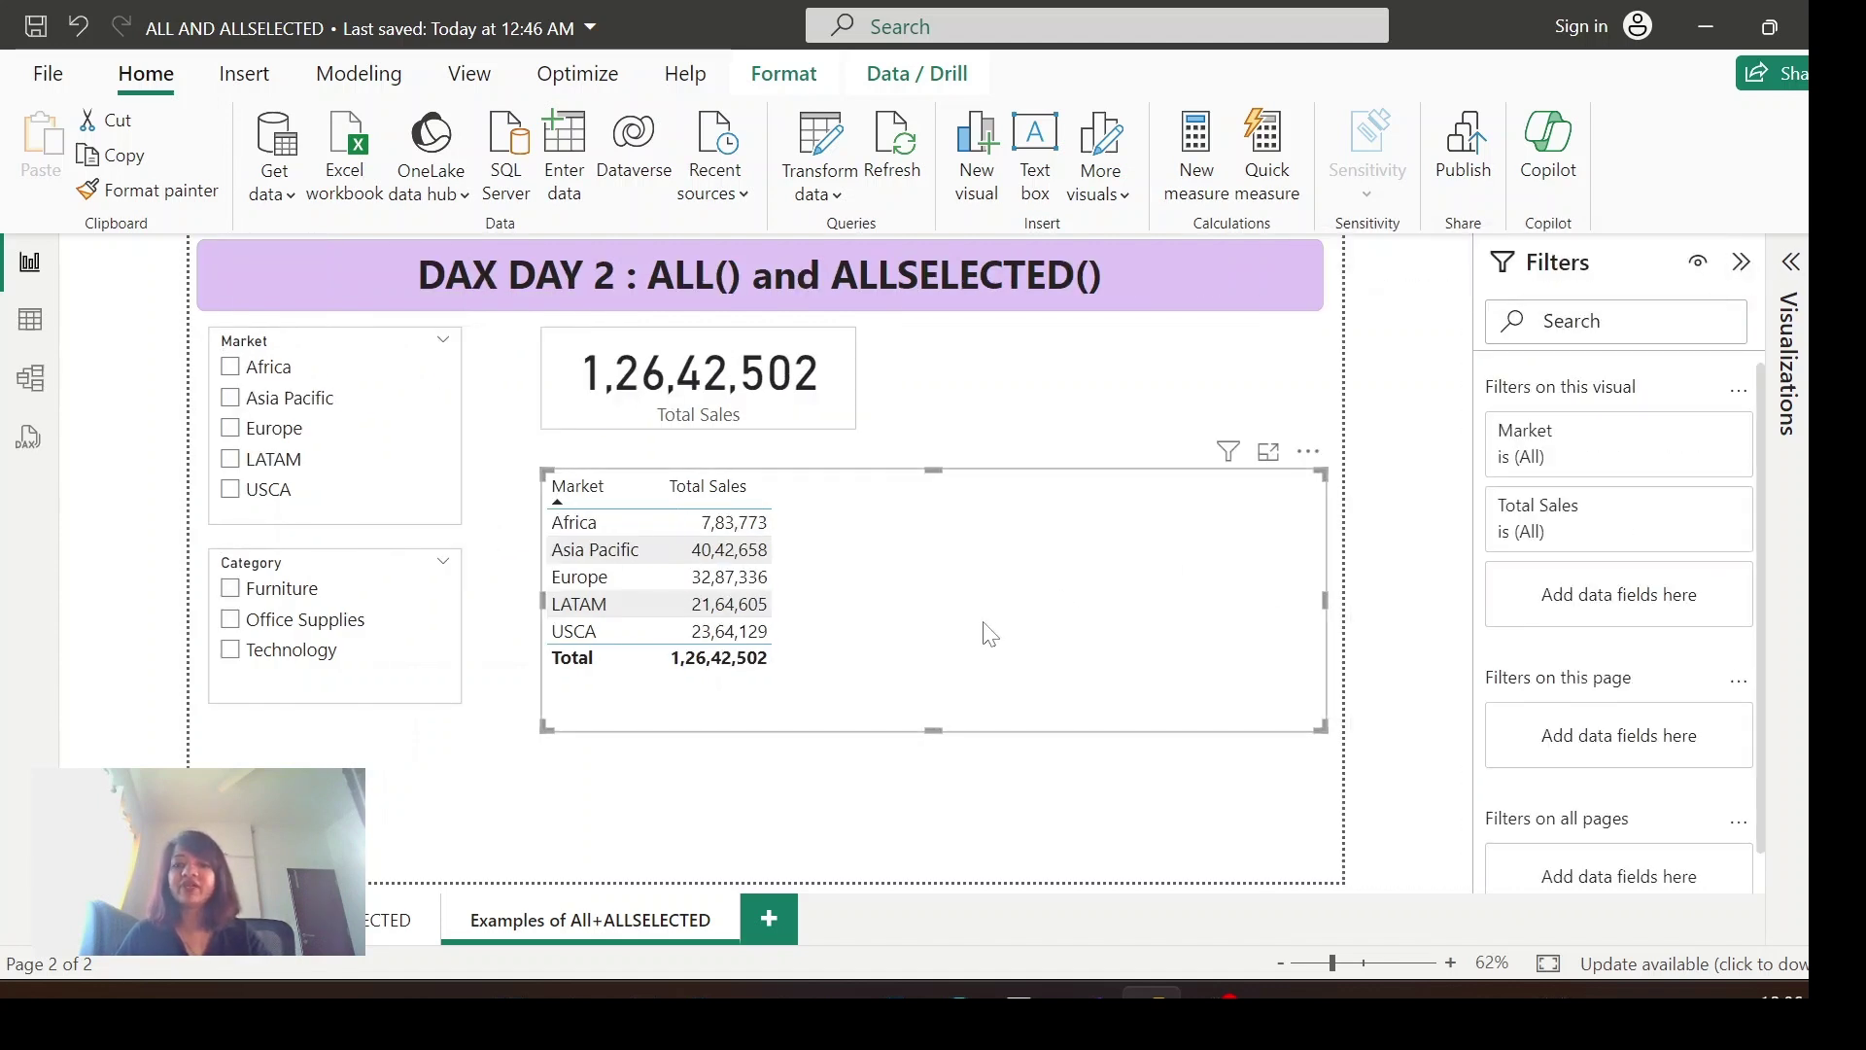
Step: Restrict the table's Market filter to Europe, then undo it back to 'is (All)'
{"action": "mouse_move", "coordinate": [1631, 530]}
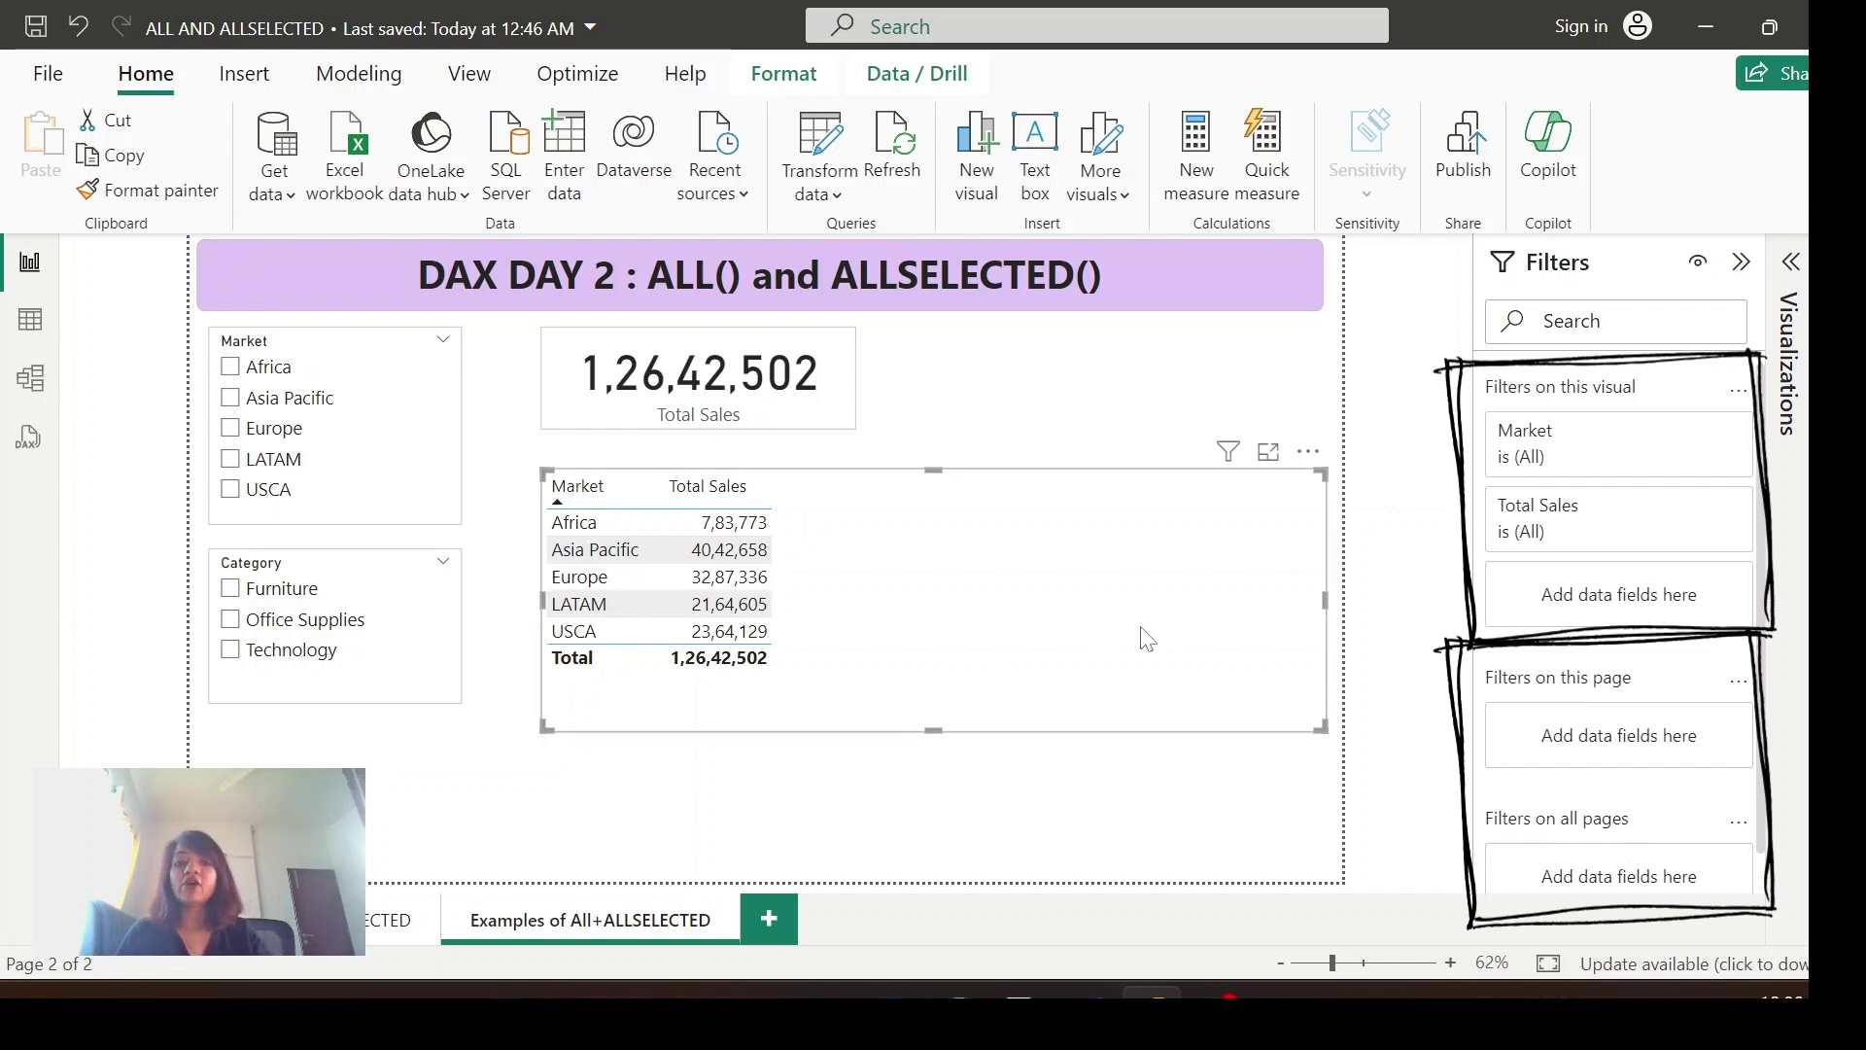
{"action": "left_click", "coordinate": [1584, 445]}
{"action": "left_click", "coordinate": [1519, 705]}
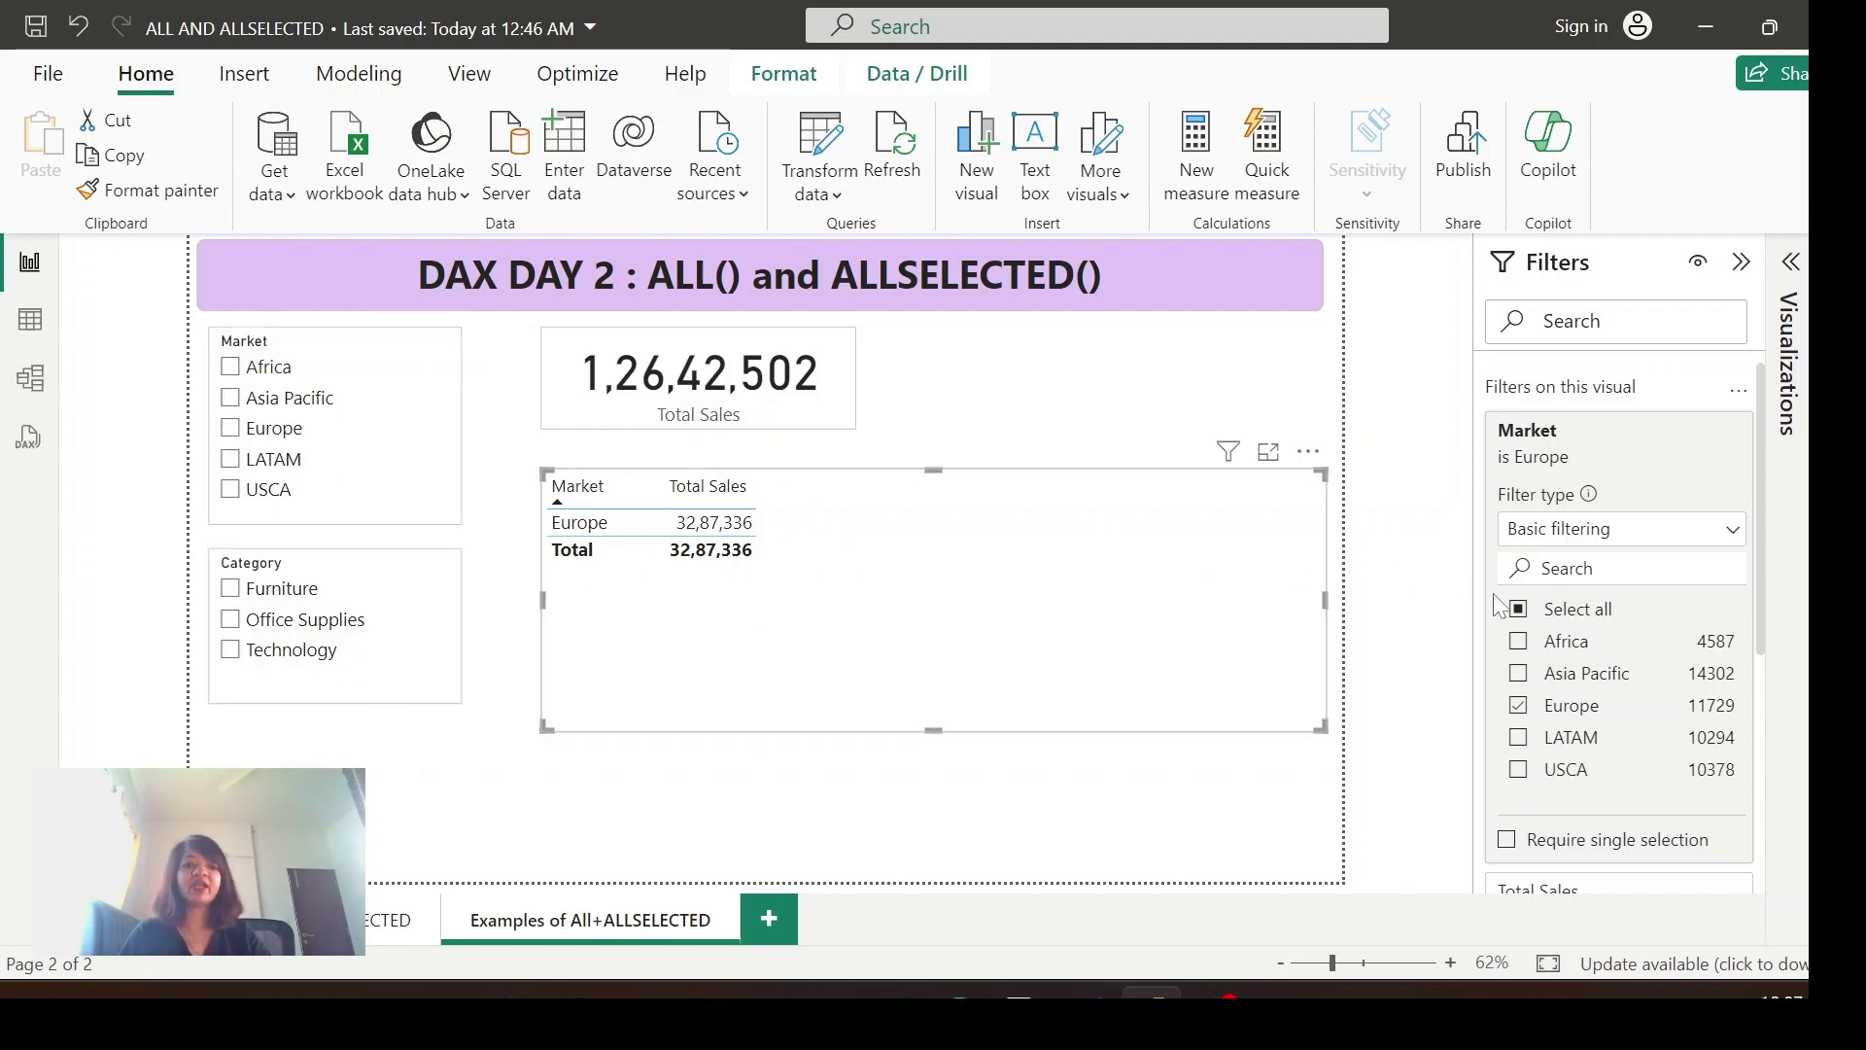
{"action": "key", "text": "ctrl+z"}
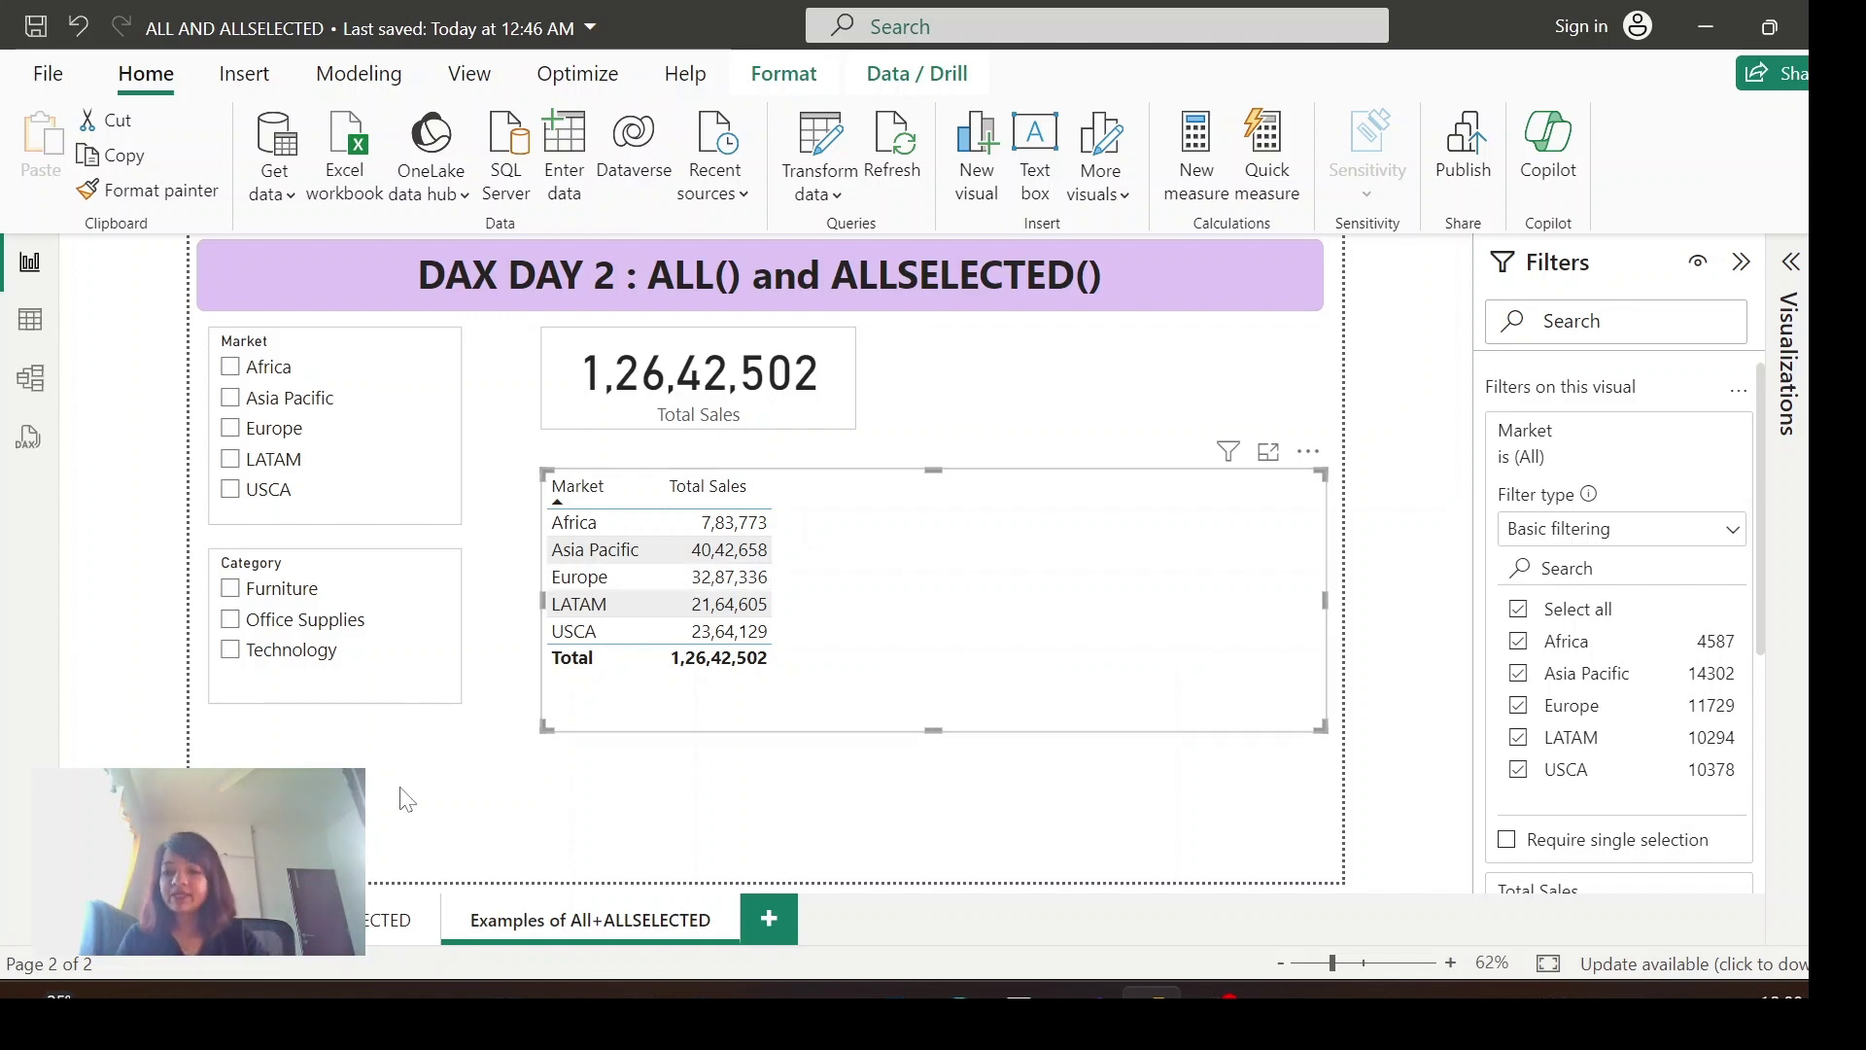
{"action": "left_click", "coordinate": [374, 928]}
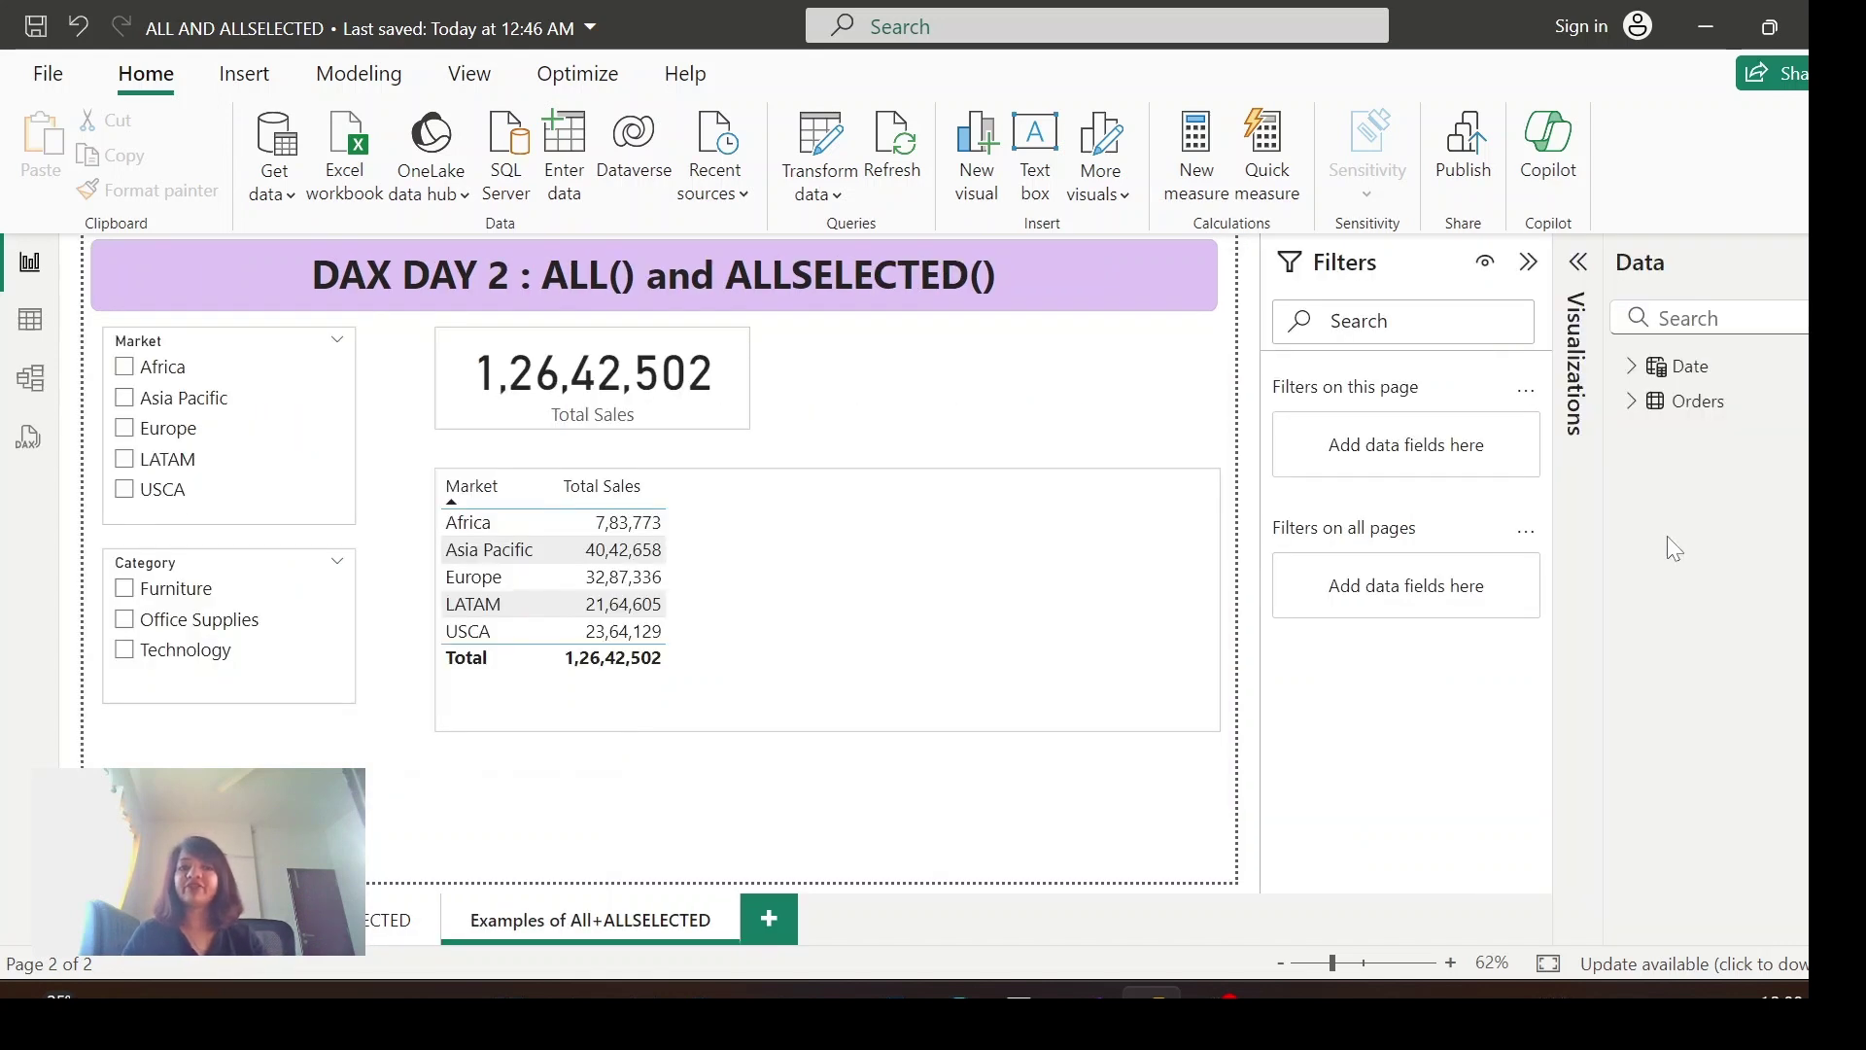
Step: Expand the Orders table in the Data pane to list its fields
{"action": "left_click", "coordinate": [1631, 402]}
Step: Create the Orders measure Total Sales (All) = CALCULATE([Total Sales], ALL(Orders))
{"action": "right_click", "coordinate": [1708, 402]}
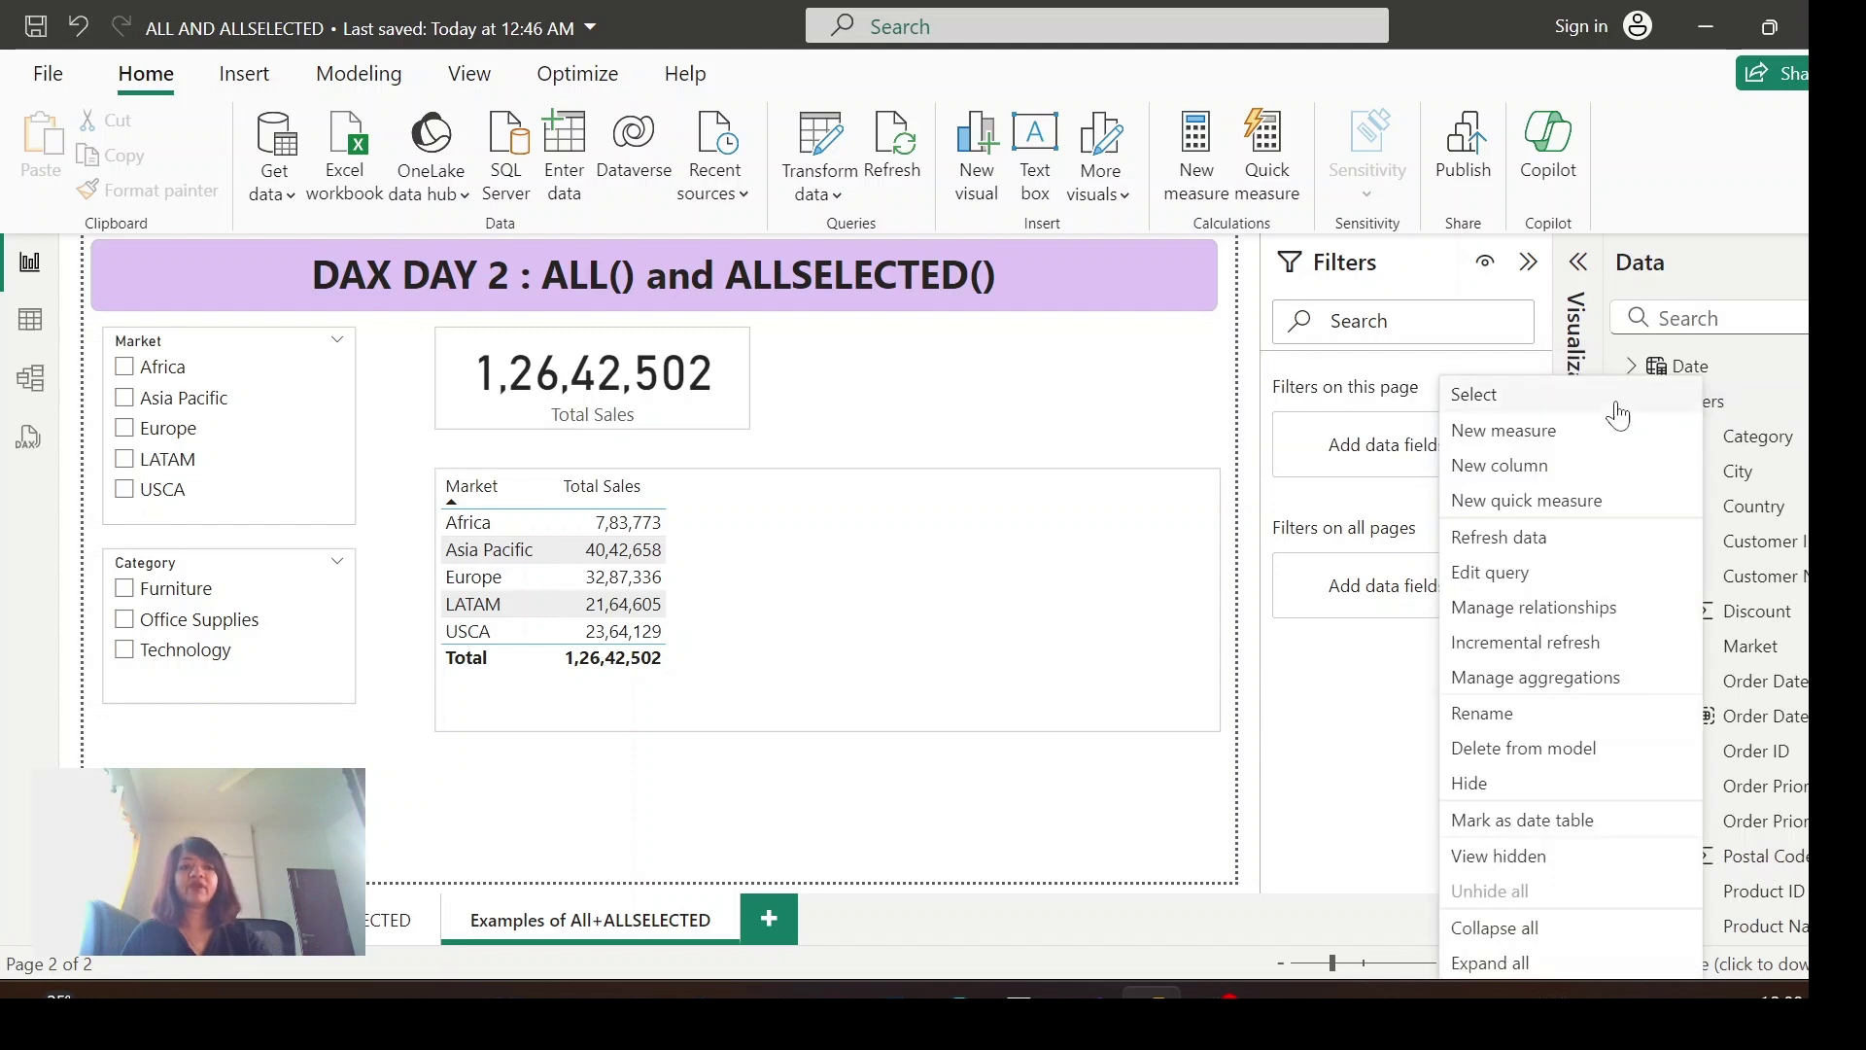
{"action": "left_click", "coordinate": [1532, 465]}
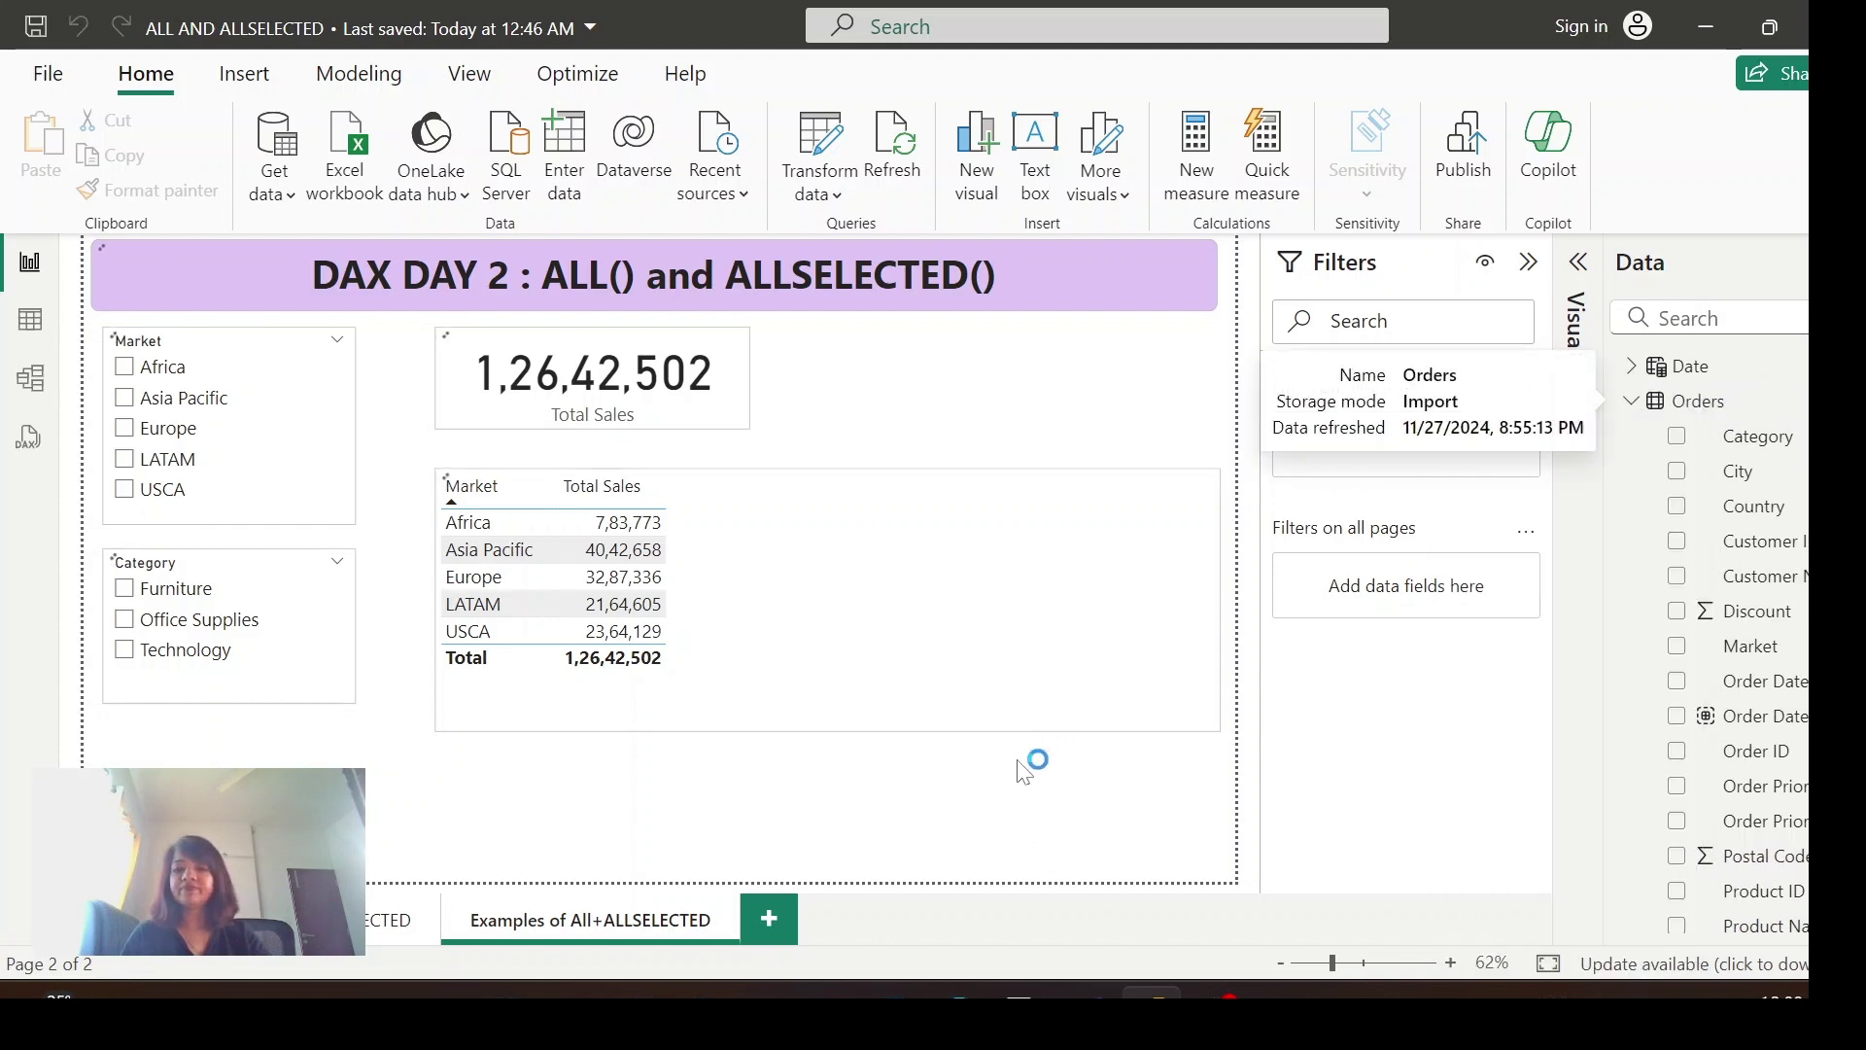
{"action": "key", "text": "BackSpace"}
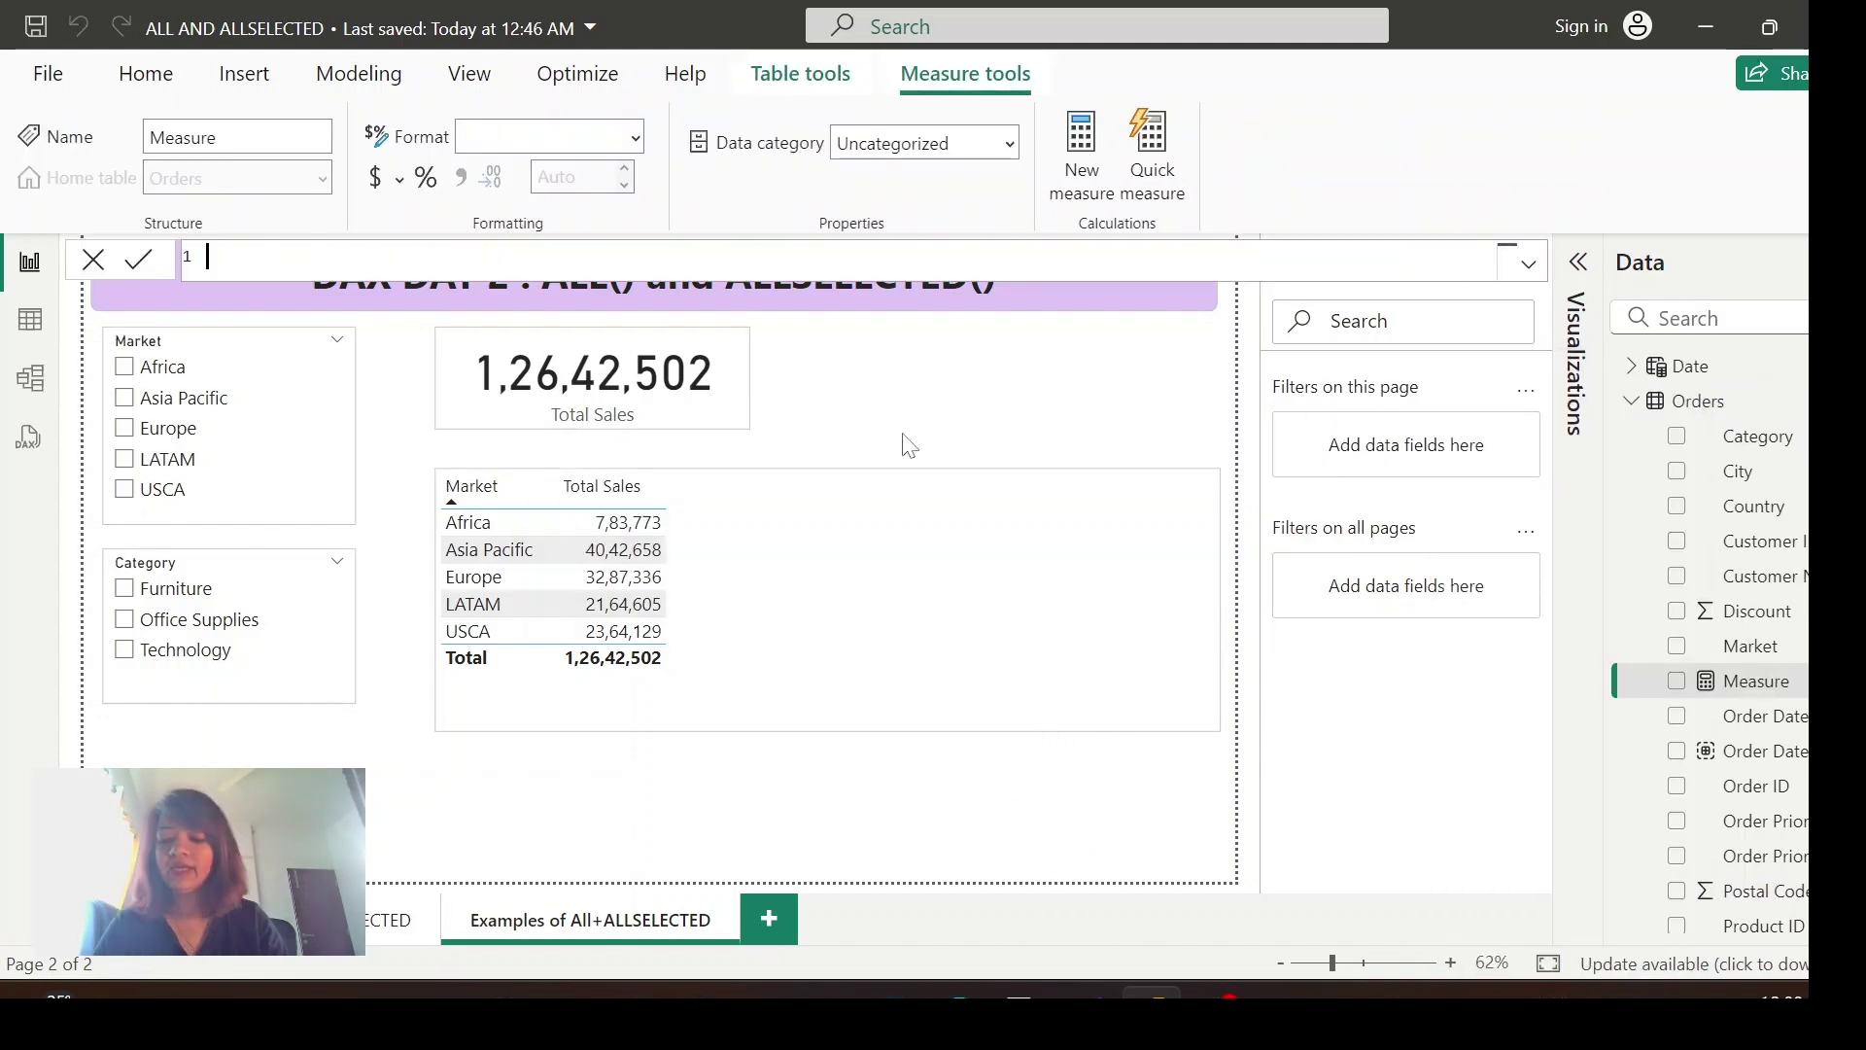
{"action": "type", "text": "Total Sales ("}
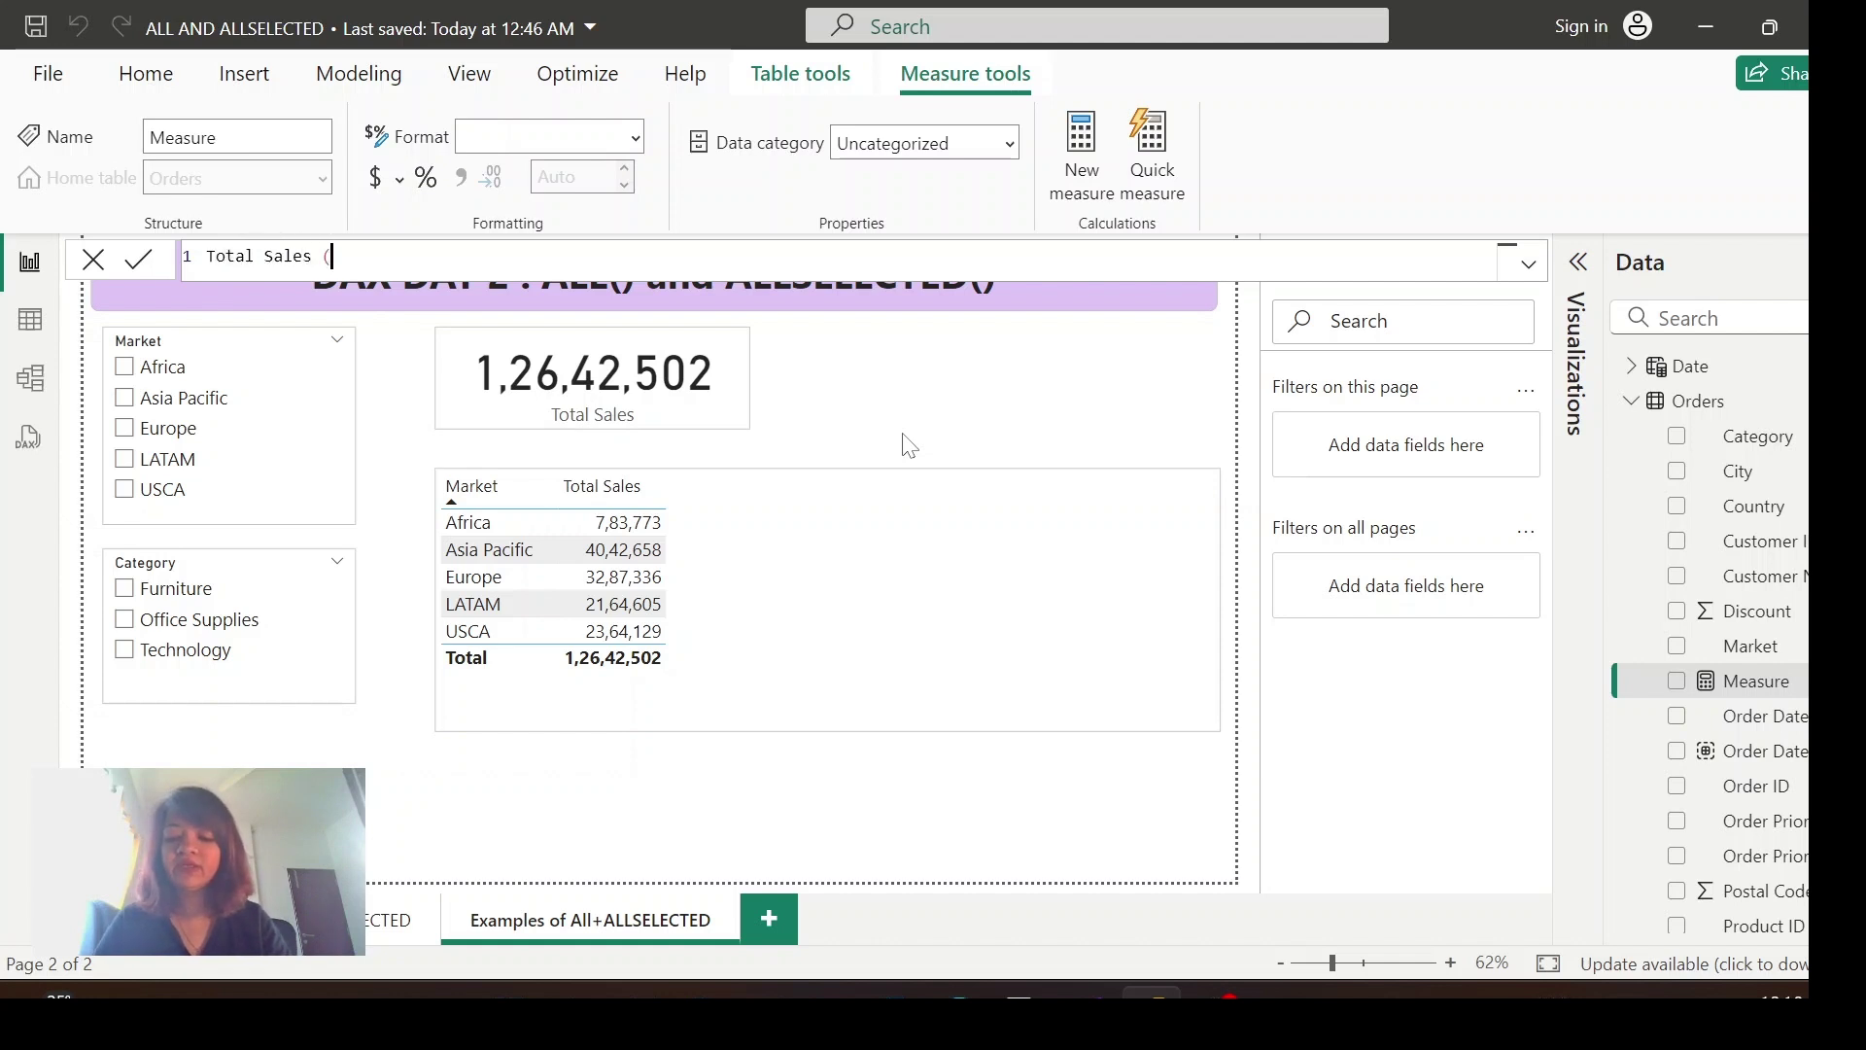
{"action": "type", "text": "All) ="}
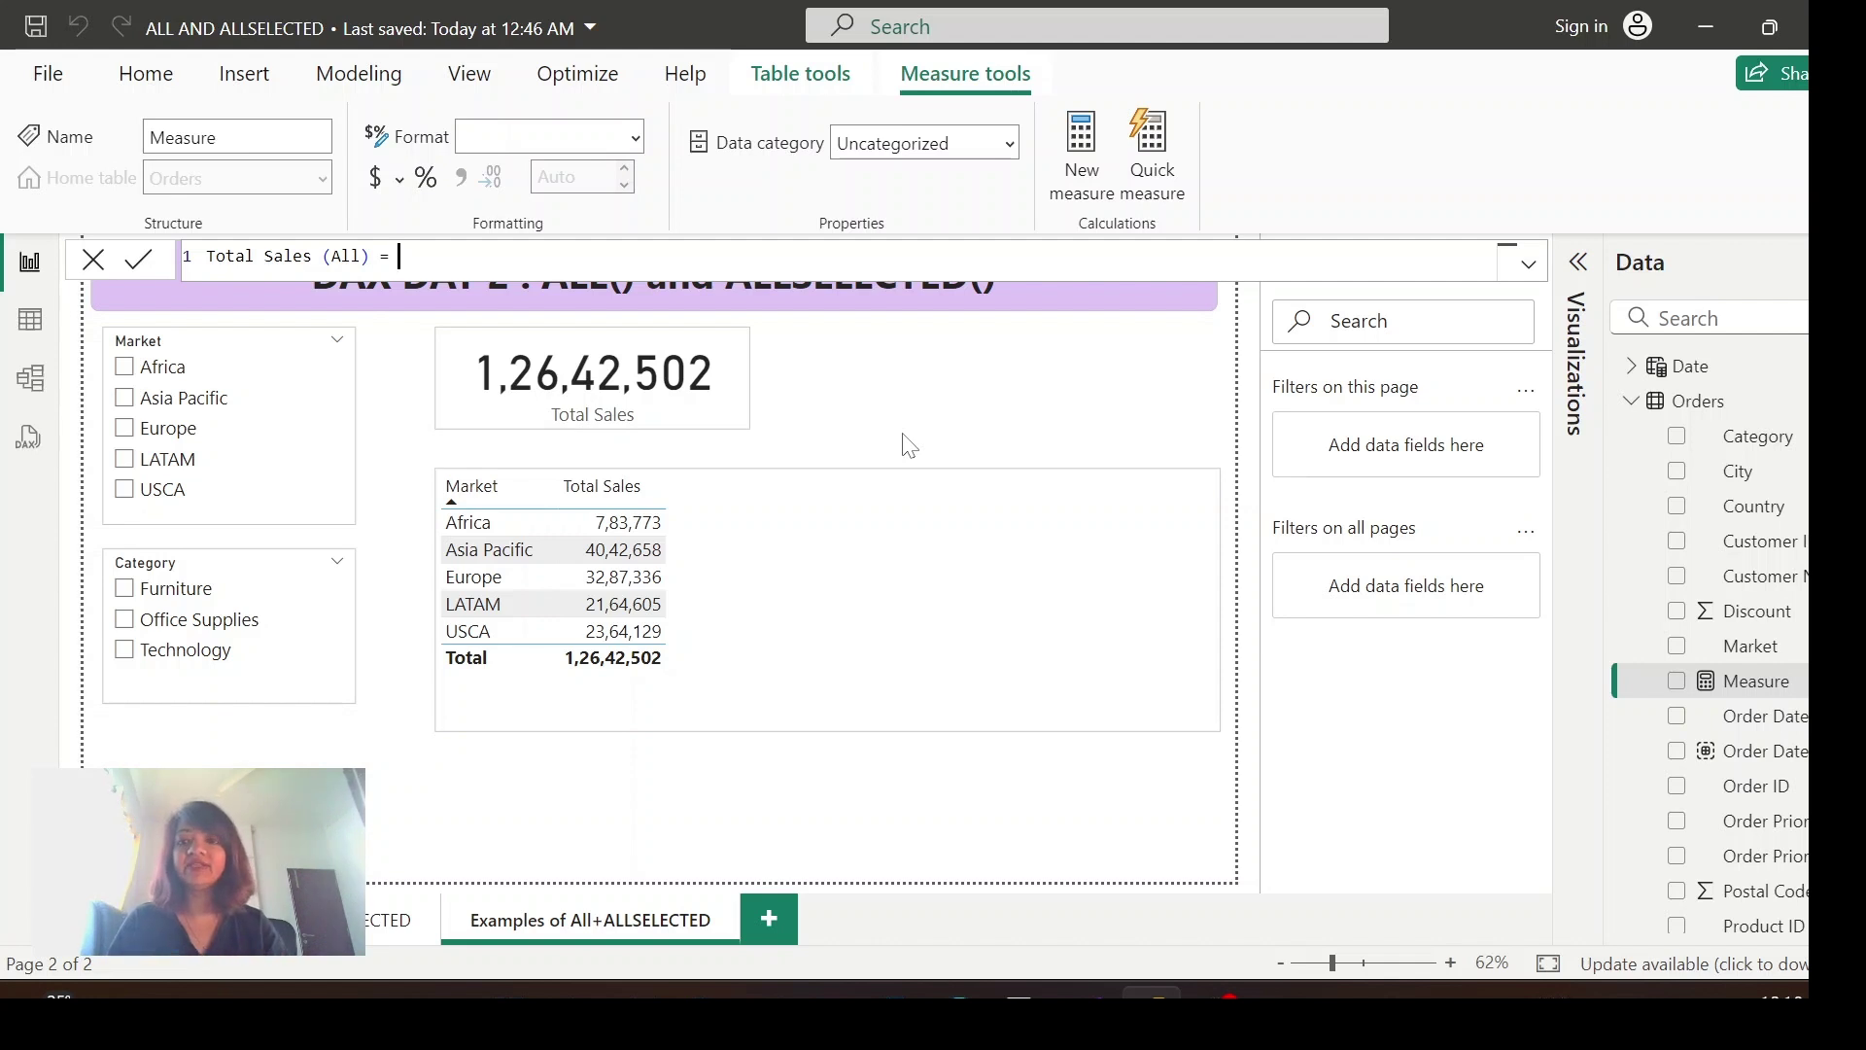
{"action": "type", "text": "CAL"}
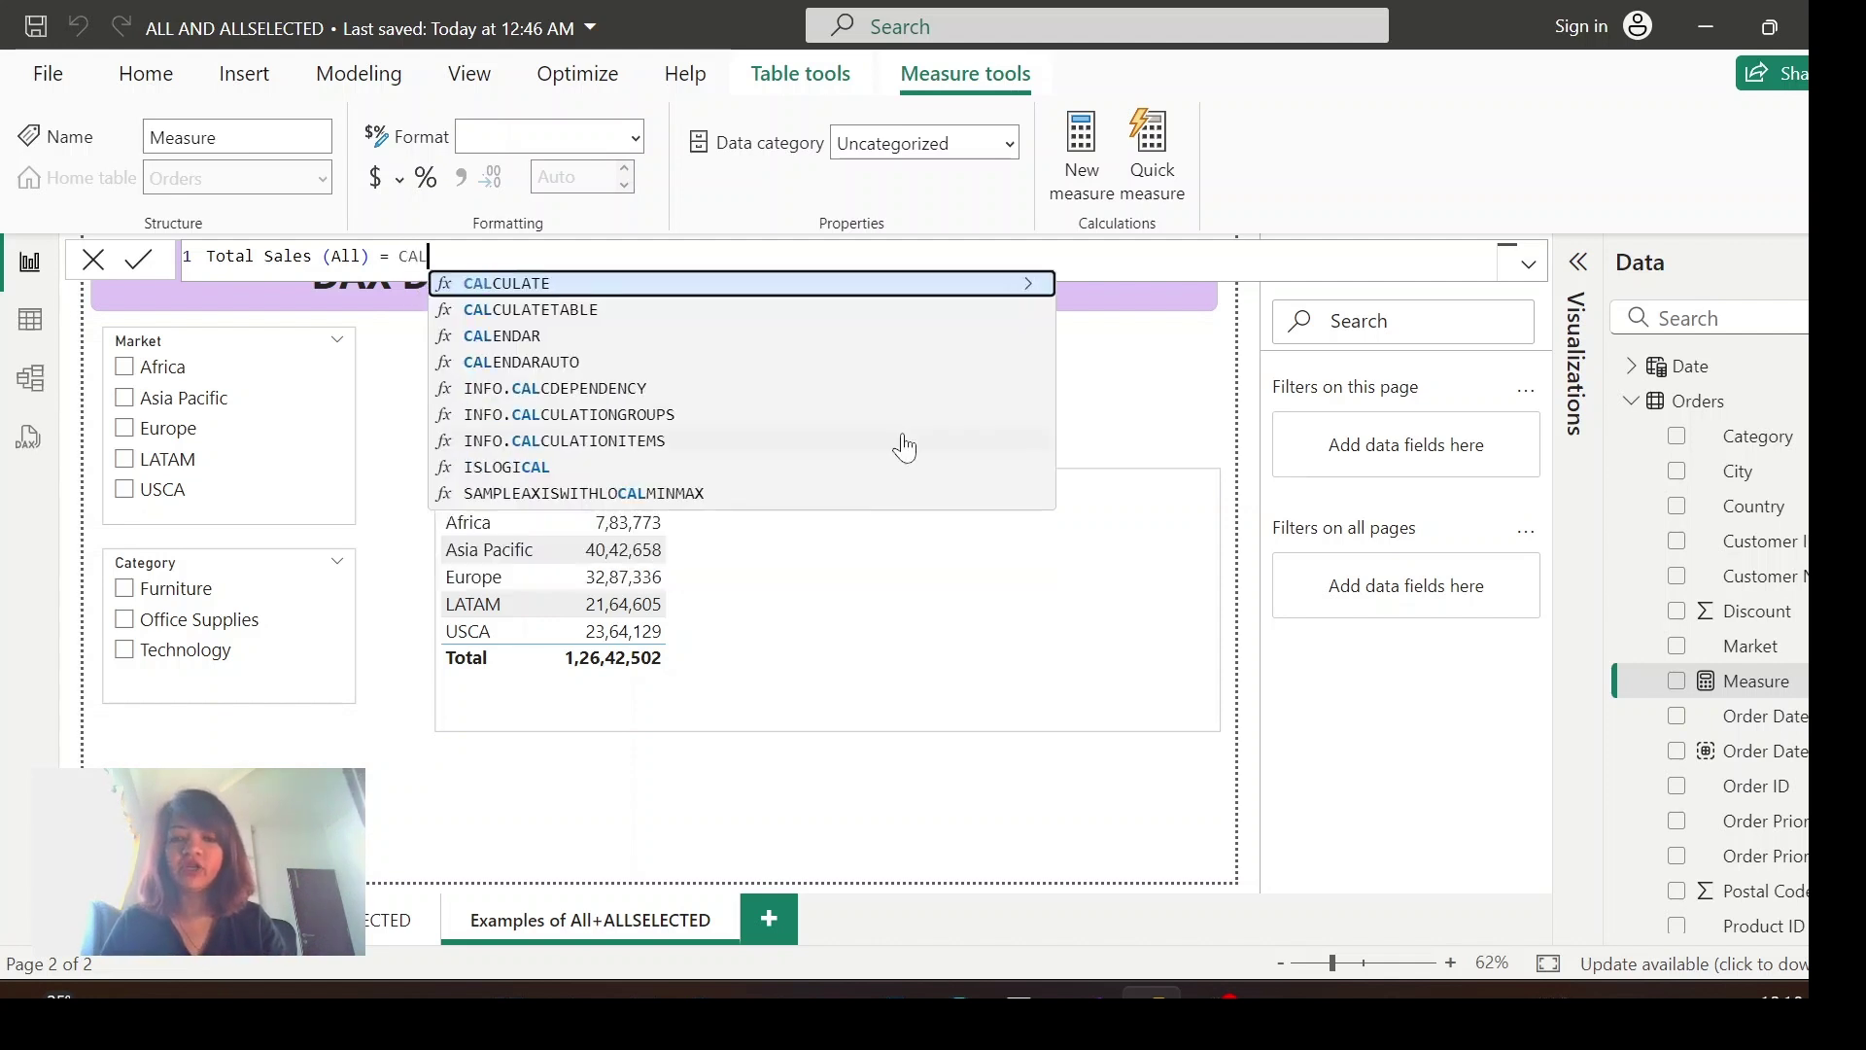
{"action": "key", "text": "Tab"}
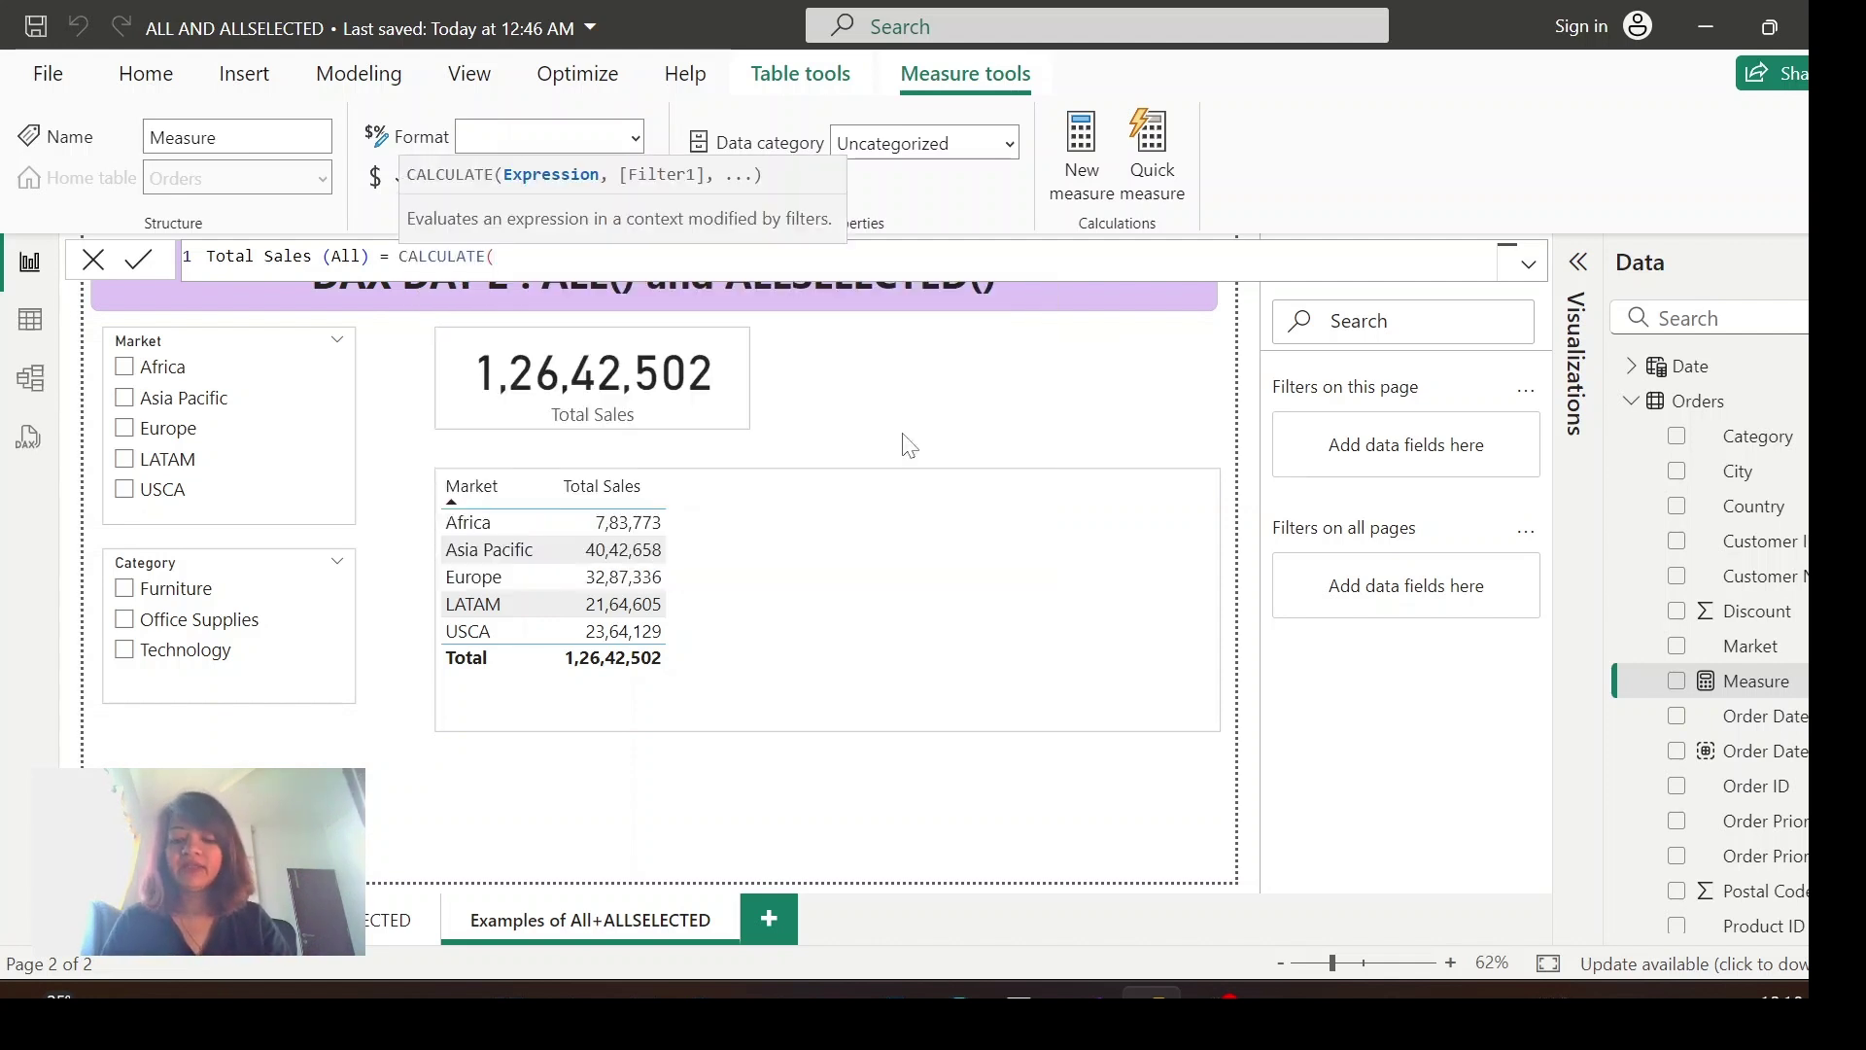
{"action": "type", "text": "TOT"}
{"action": "key", "text": "Tab"}
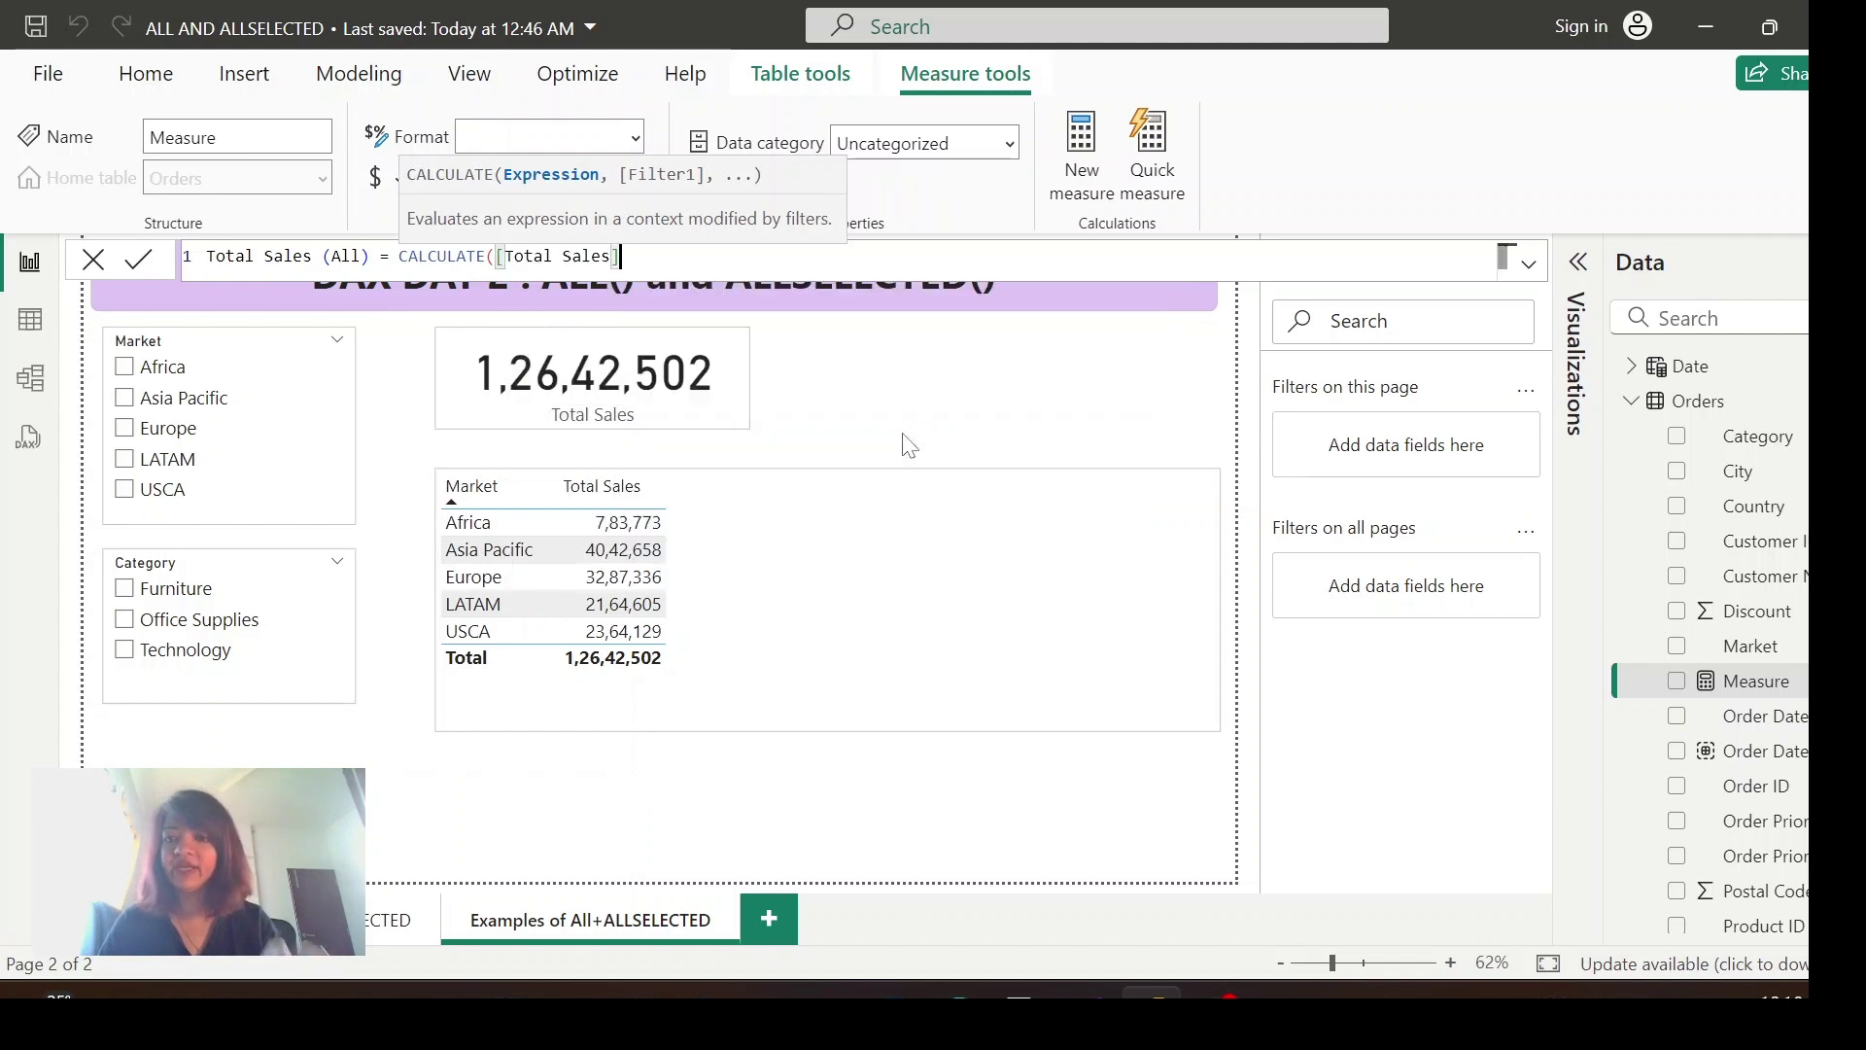
{"action": "type", "text": ", A"}
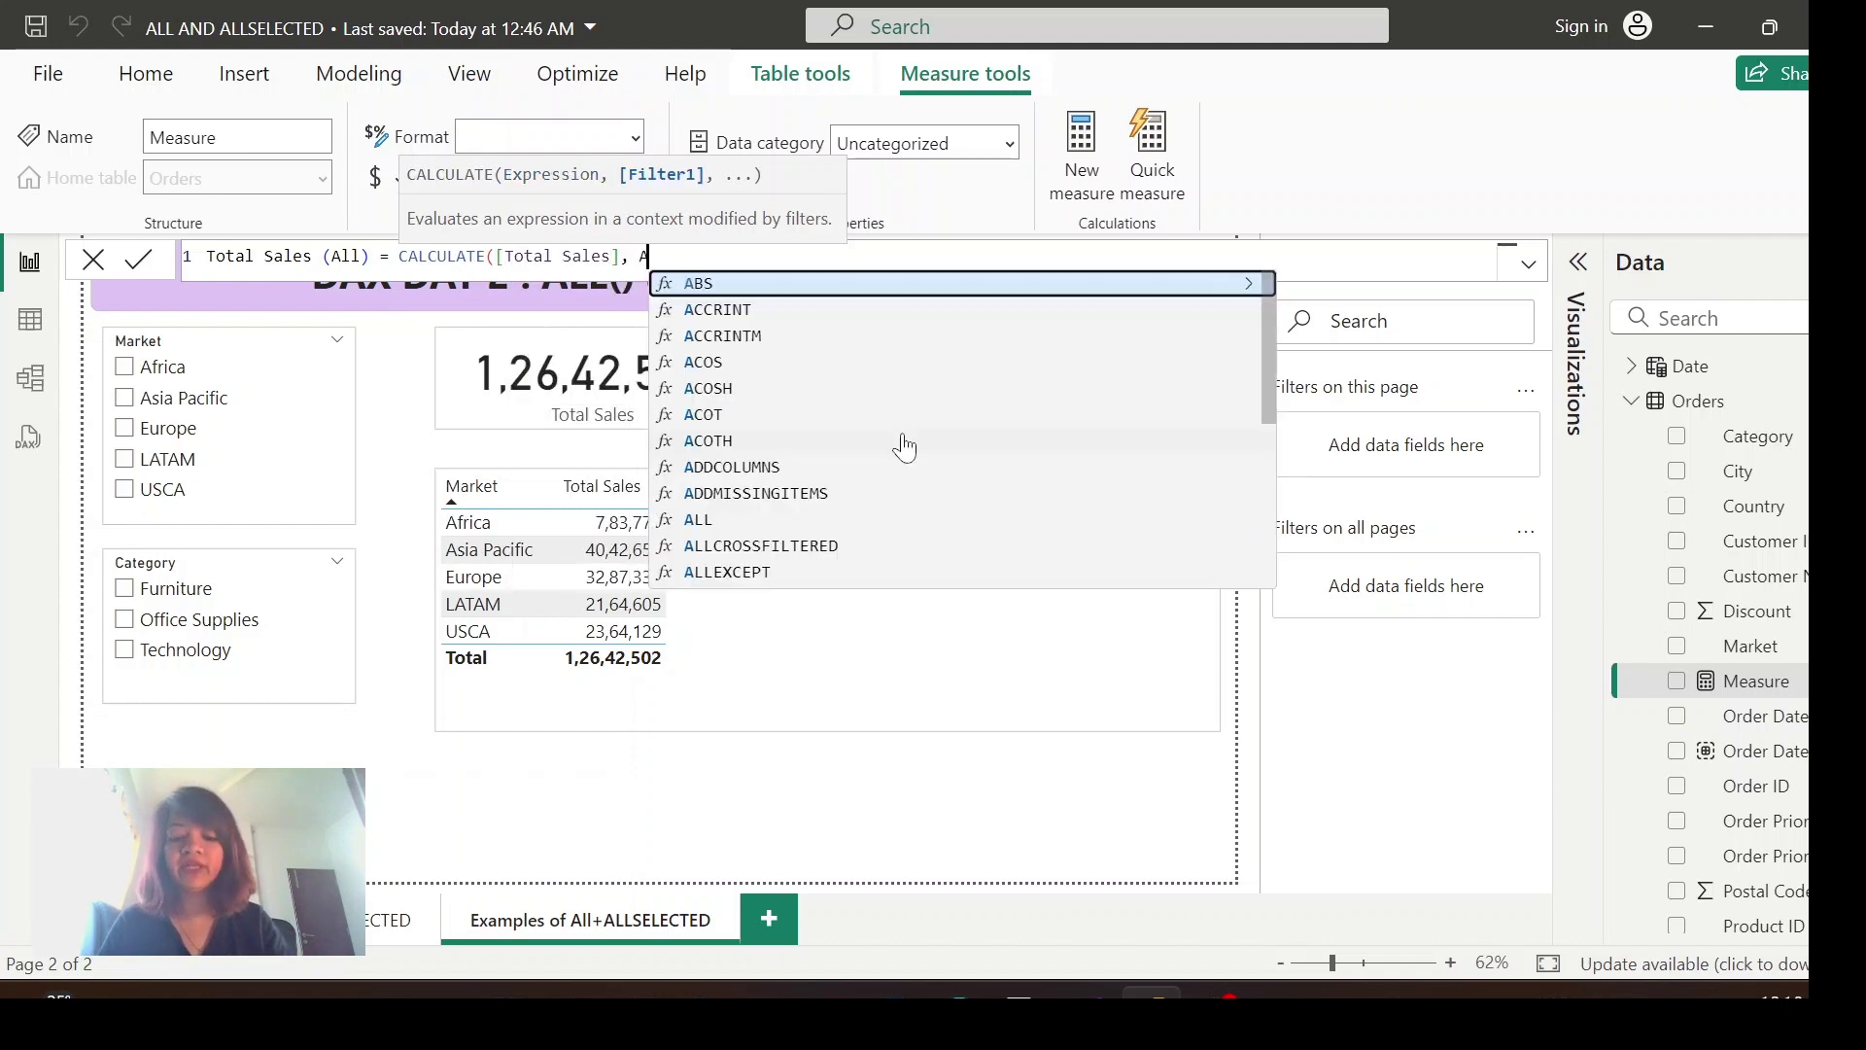
{"action": "type", "text": "LL("}
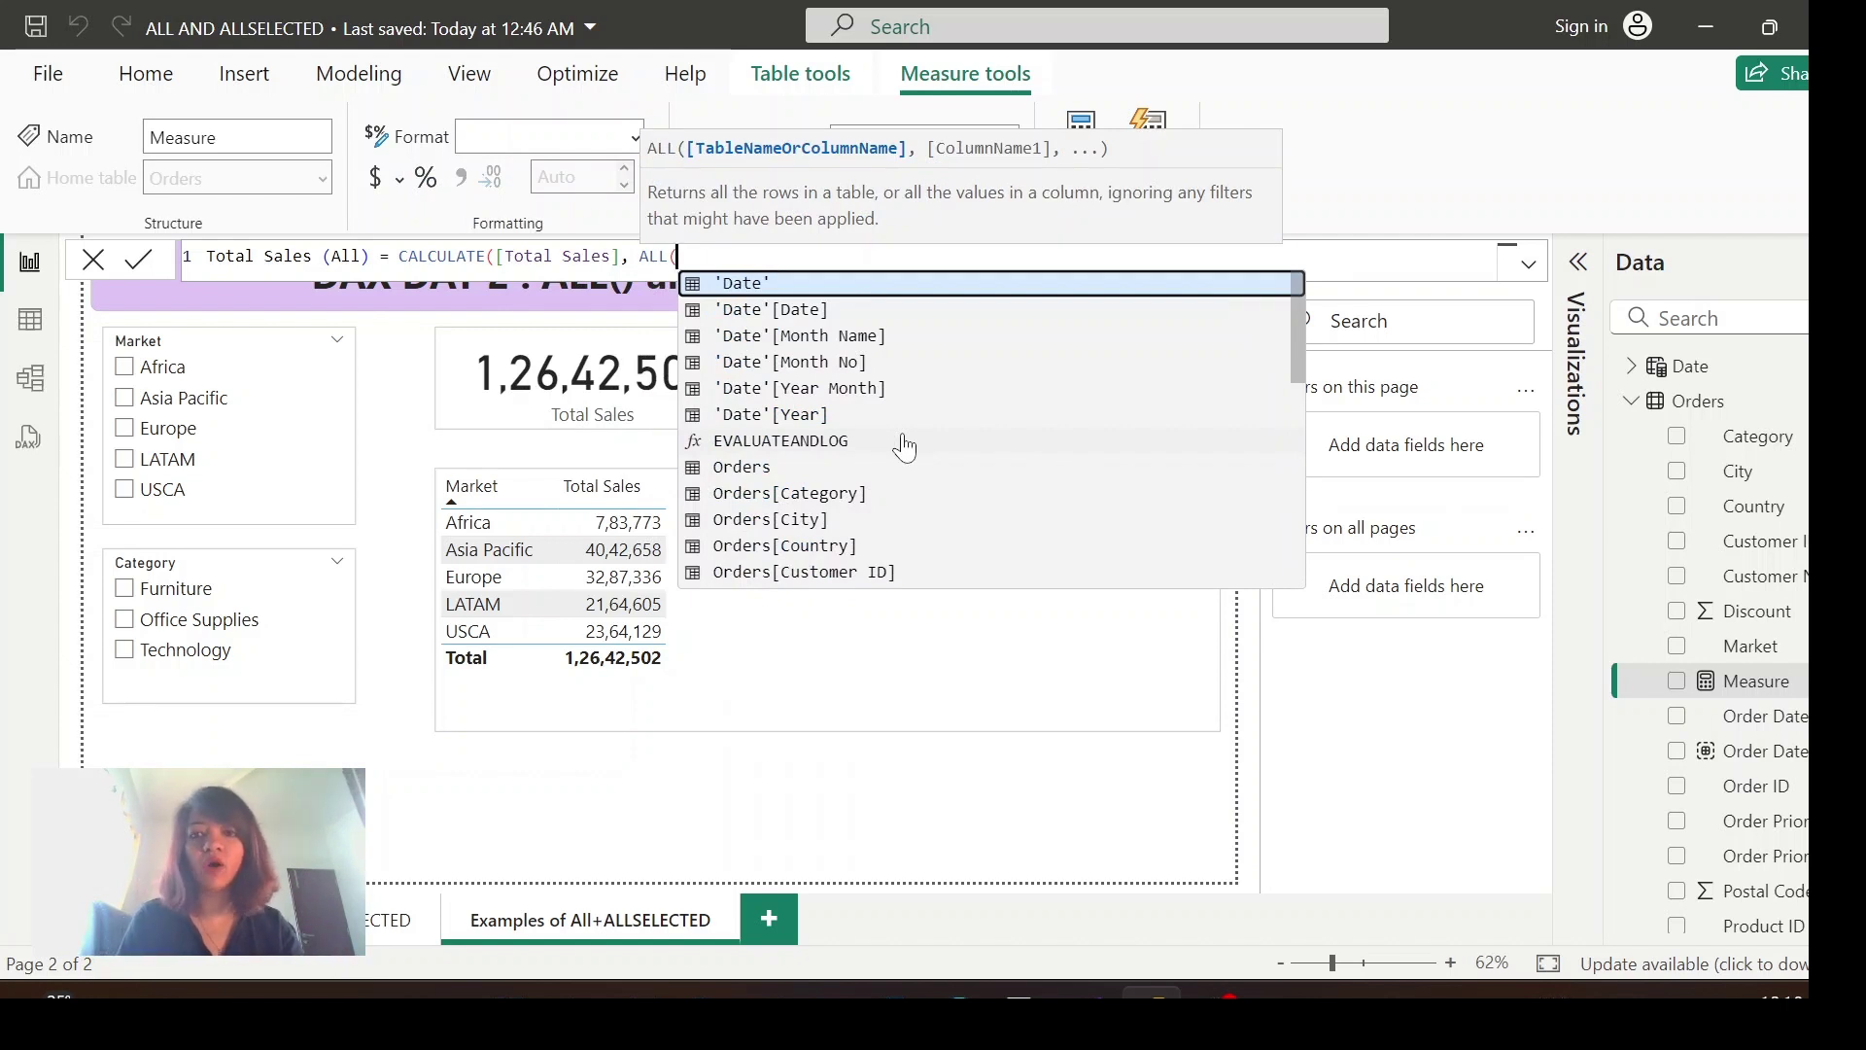
{"action": "type", "text": "Orders"}
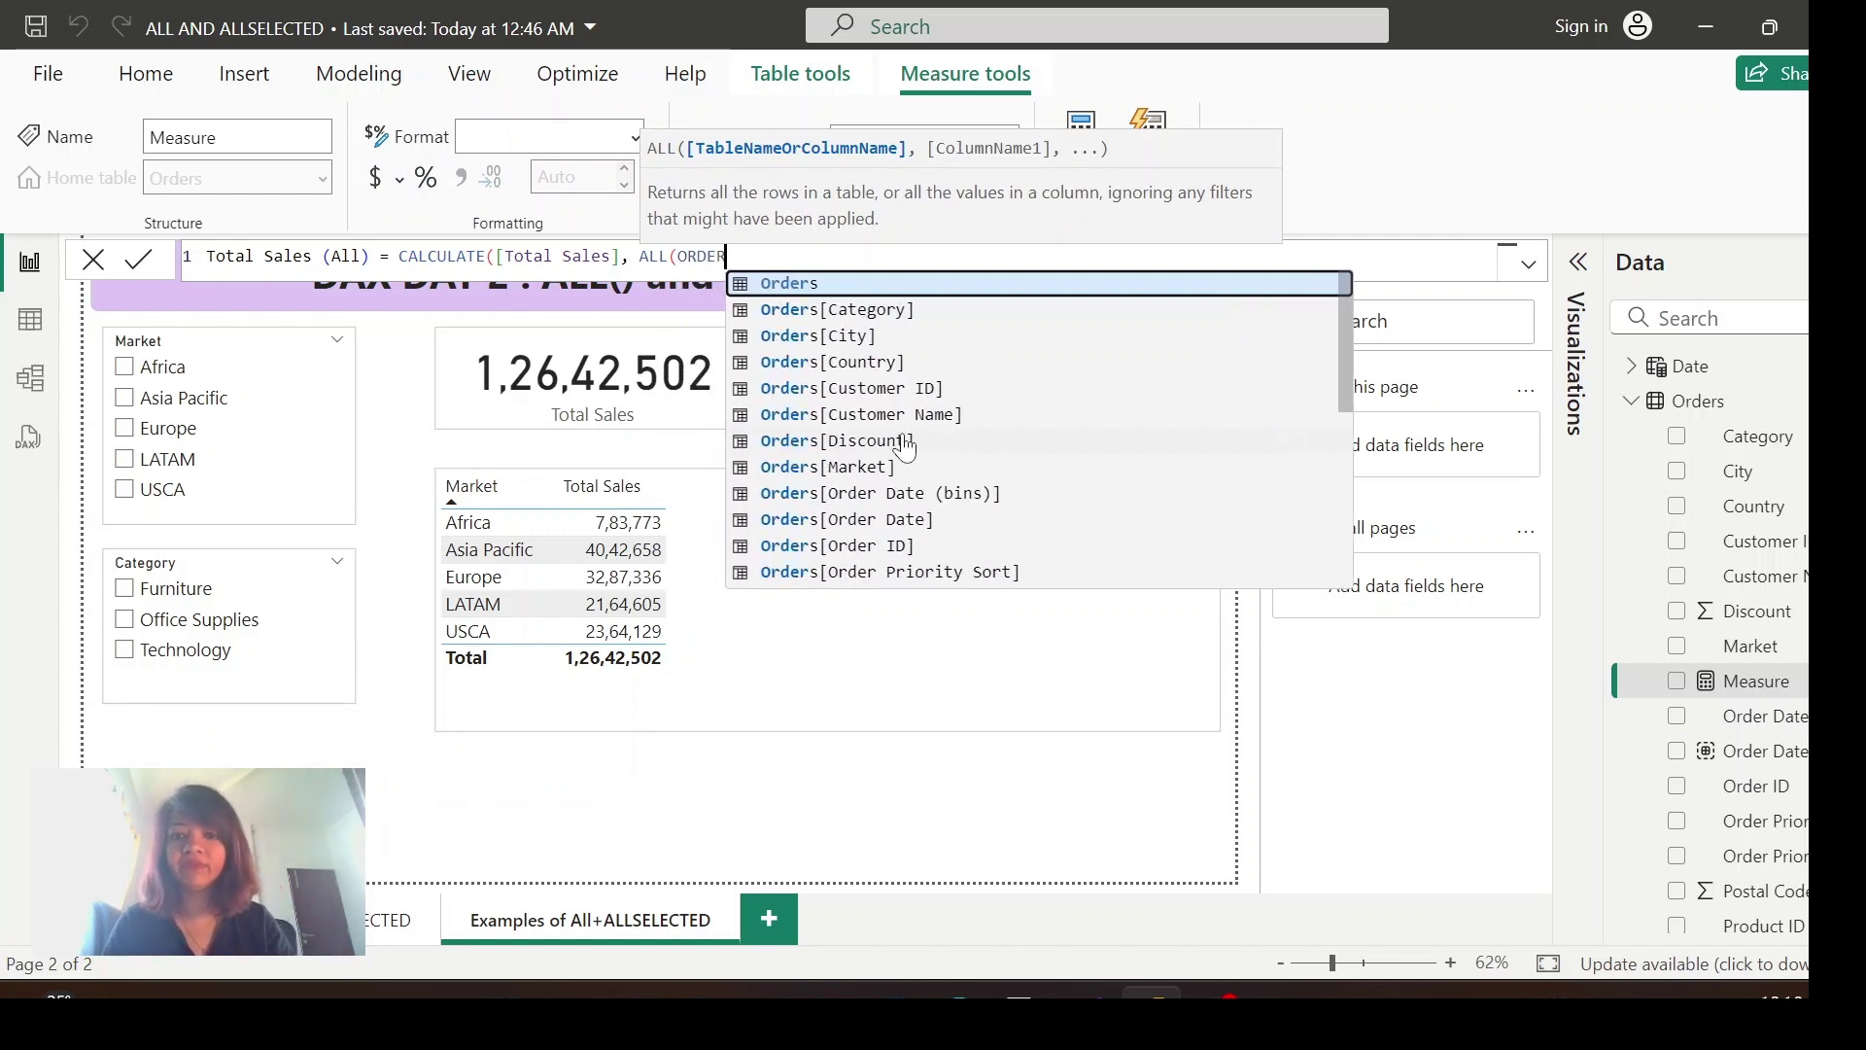
{"action": "key", "text": "Escape"}
{"action": "type", "text": "))"}
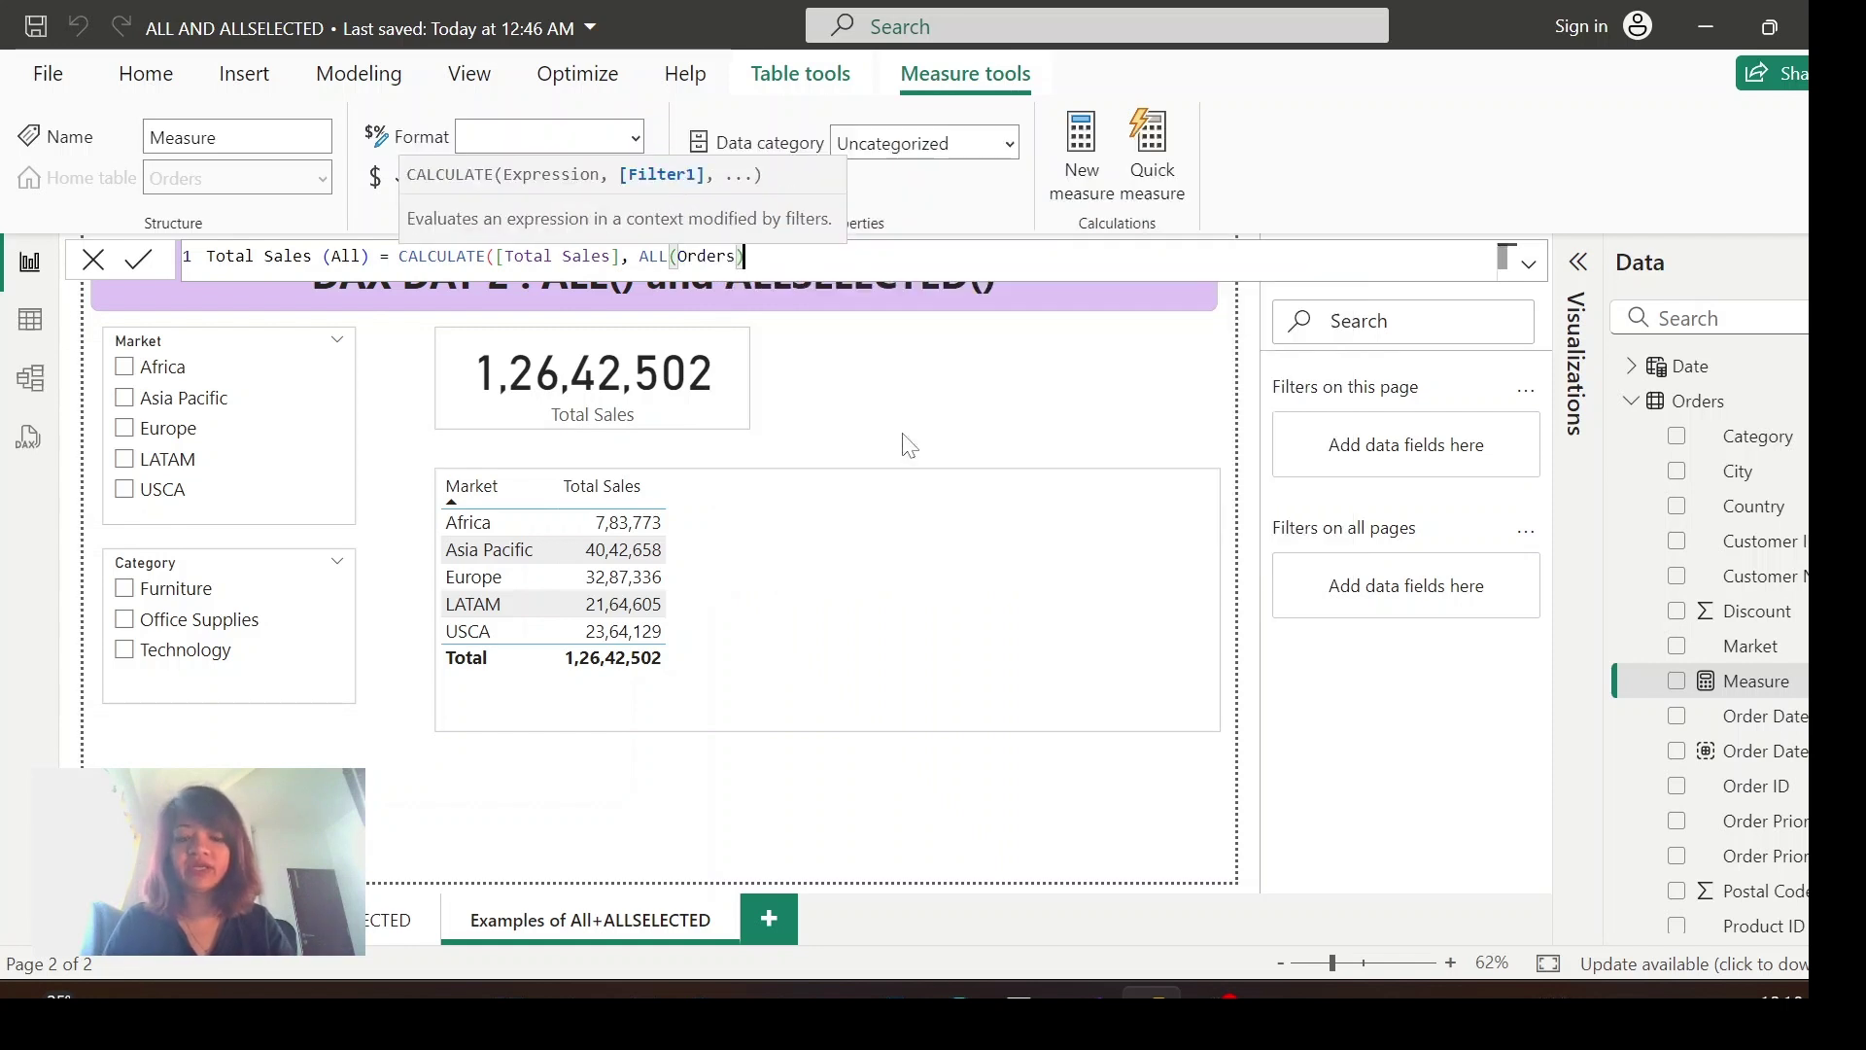
{"action": "key", "text": "Return"}
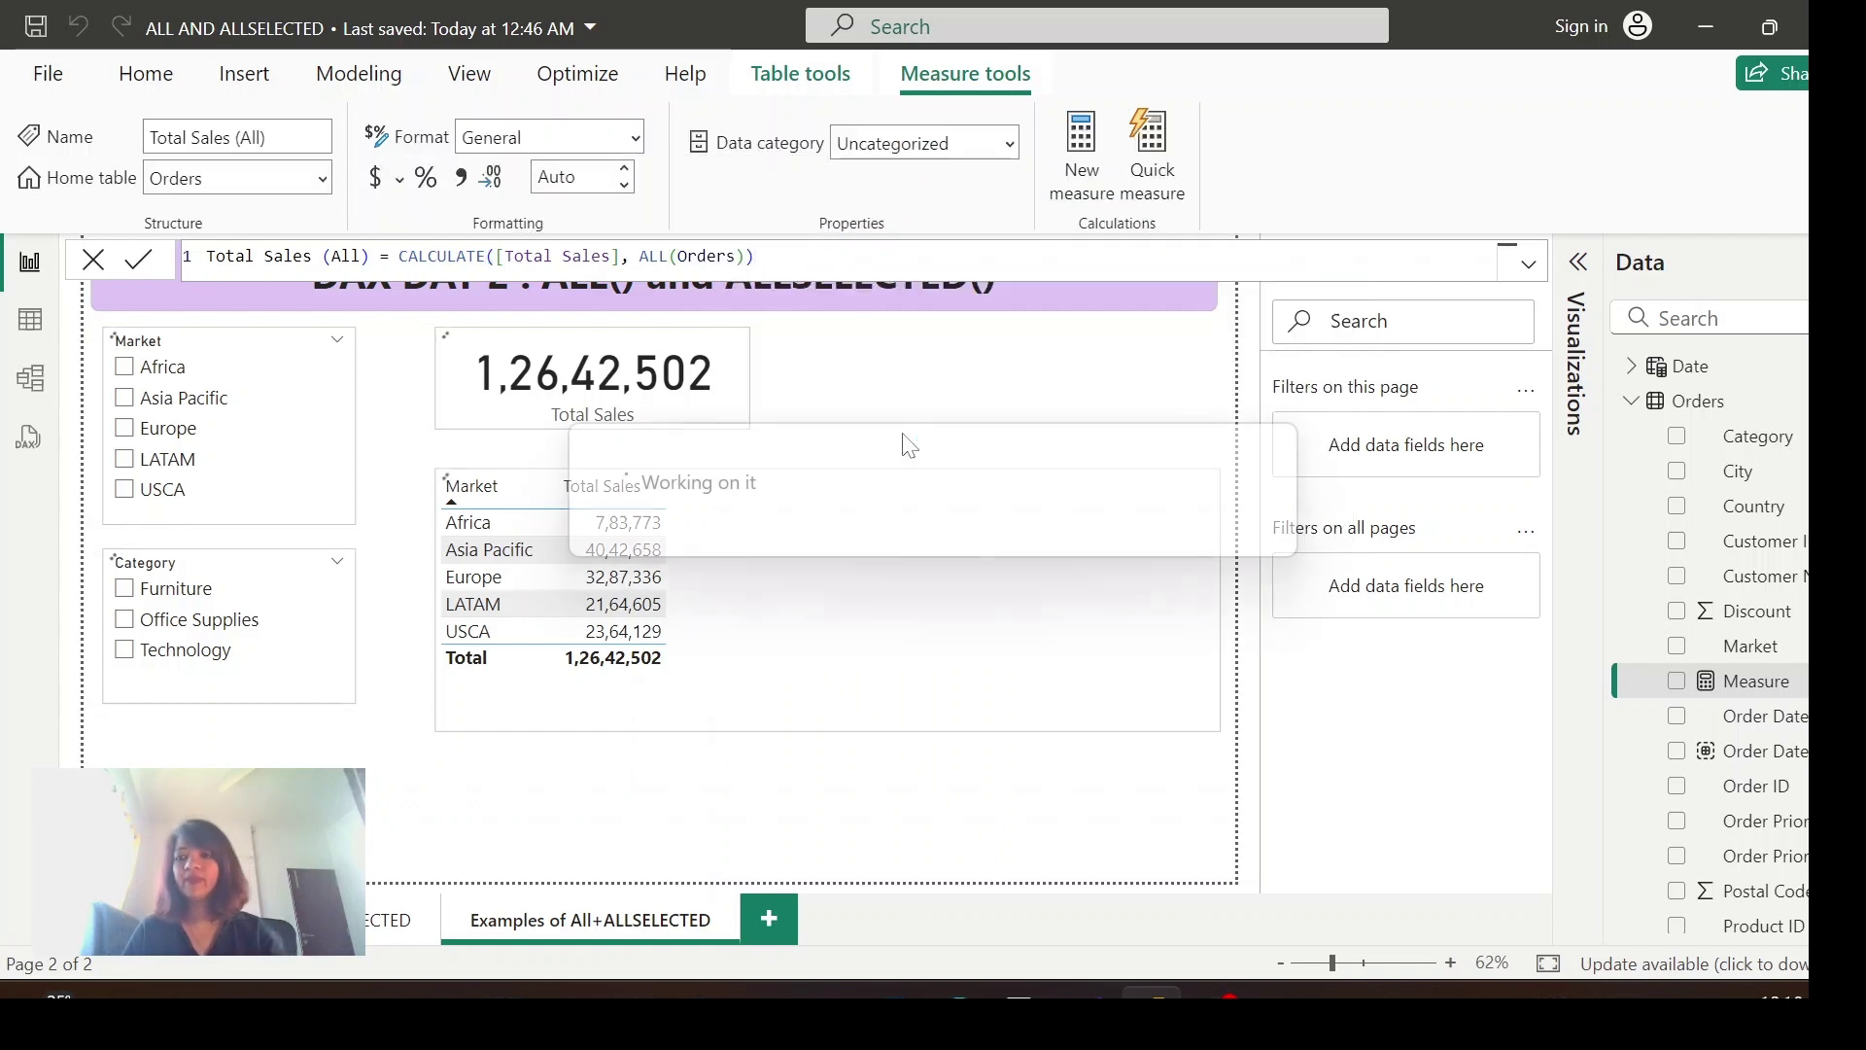
{"action": "right_click", "coordinate": [1699, 401]}
Step: Create the measure Total Sales (All Selected) = CALCULATE([Total Sales], ALLSELECTED(Orders))
{"action": "left_click", "coordinate": [1541, 442]}
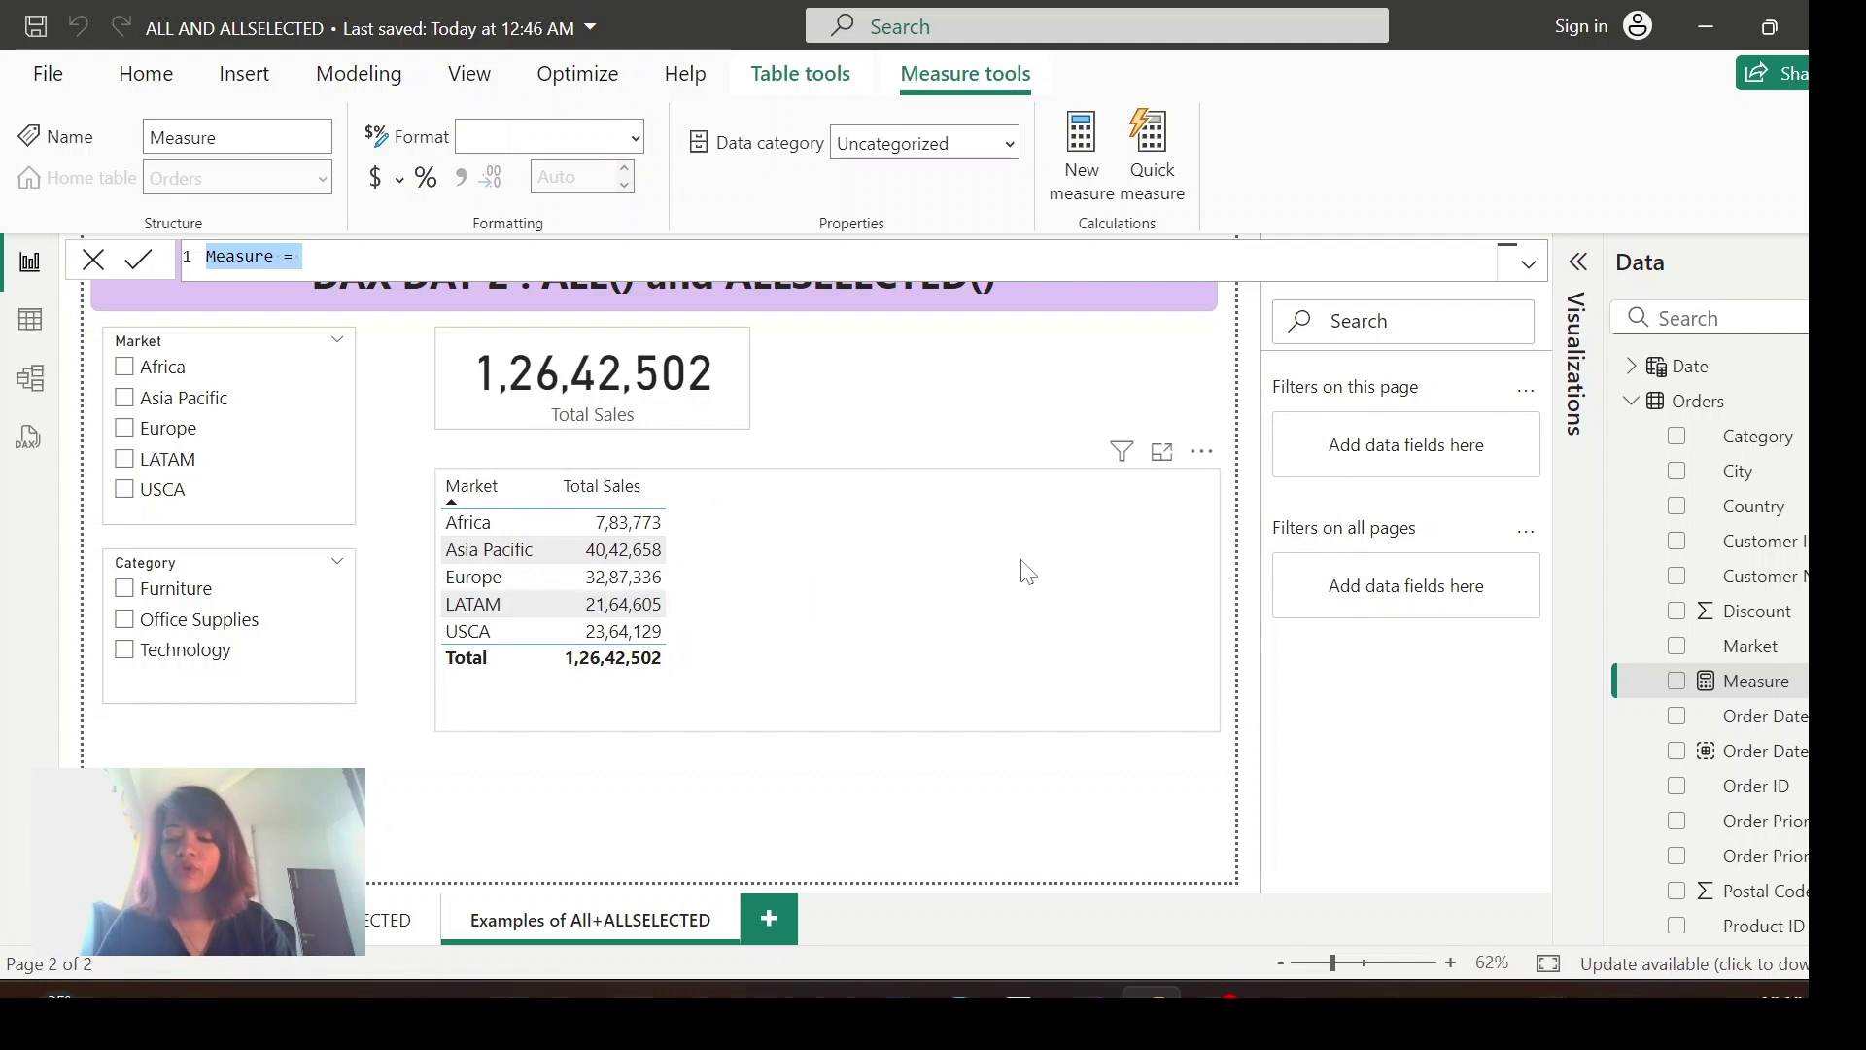
{"action": "type", "text": "Tota"}
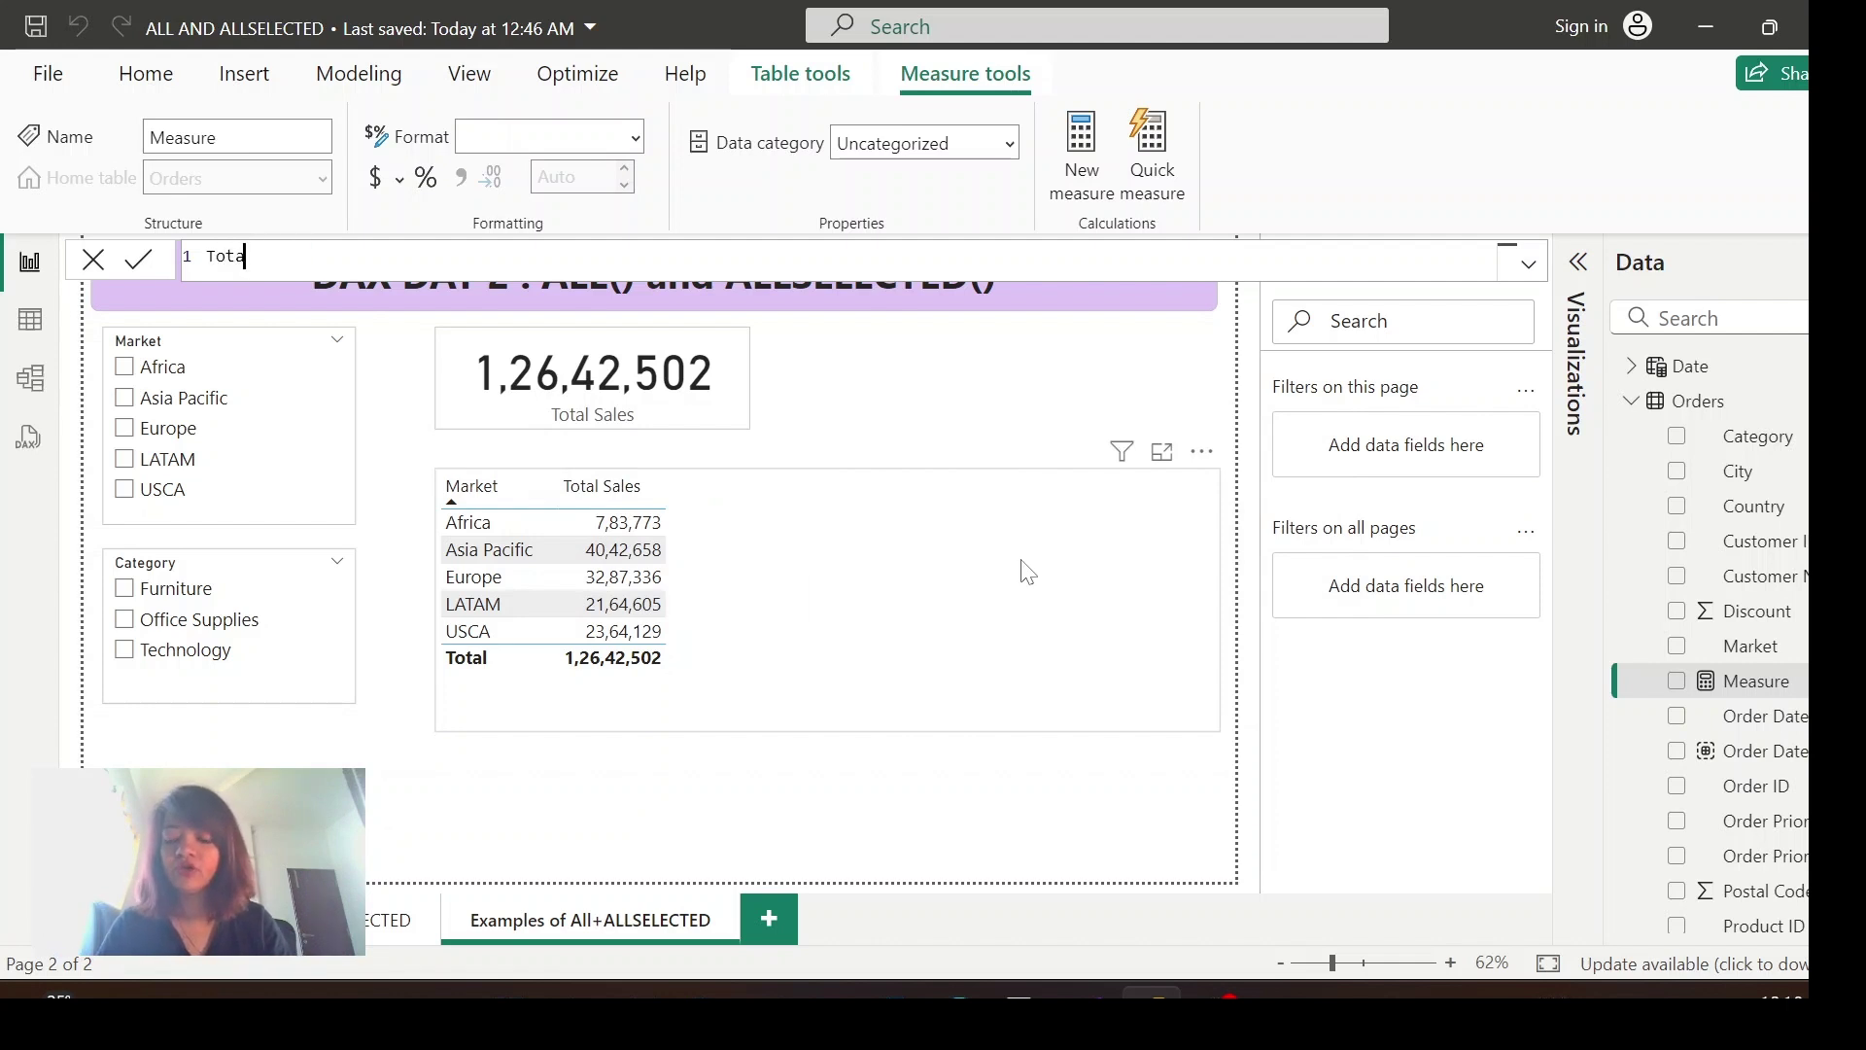
{"action": "type", "text": "l Sales (All Select"}
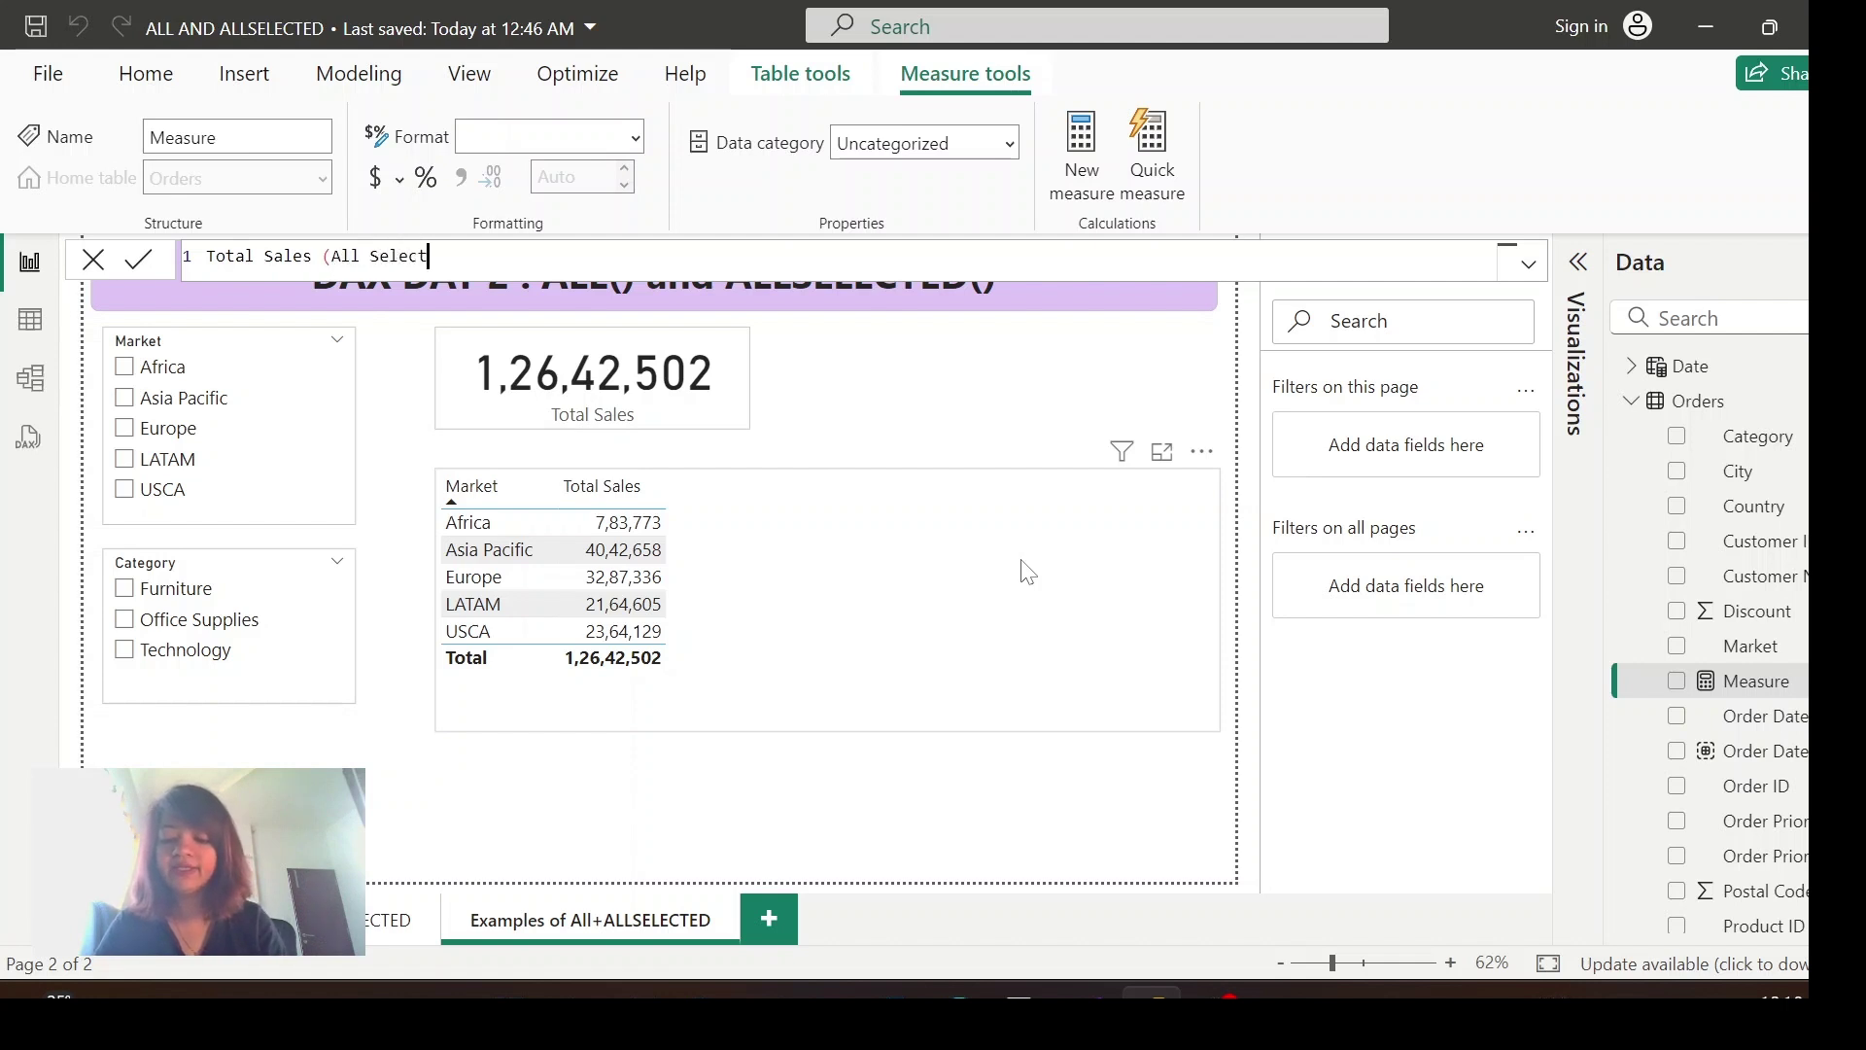
{"action": "type", "text": "ed) = calc"}
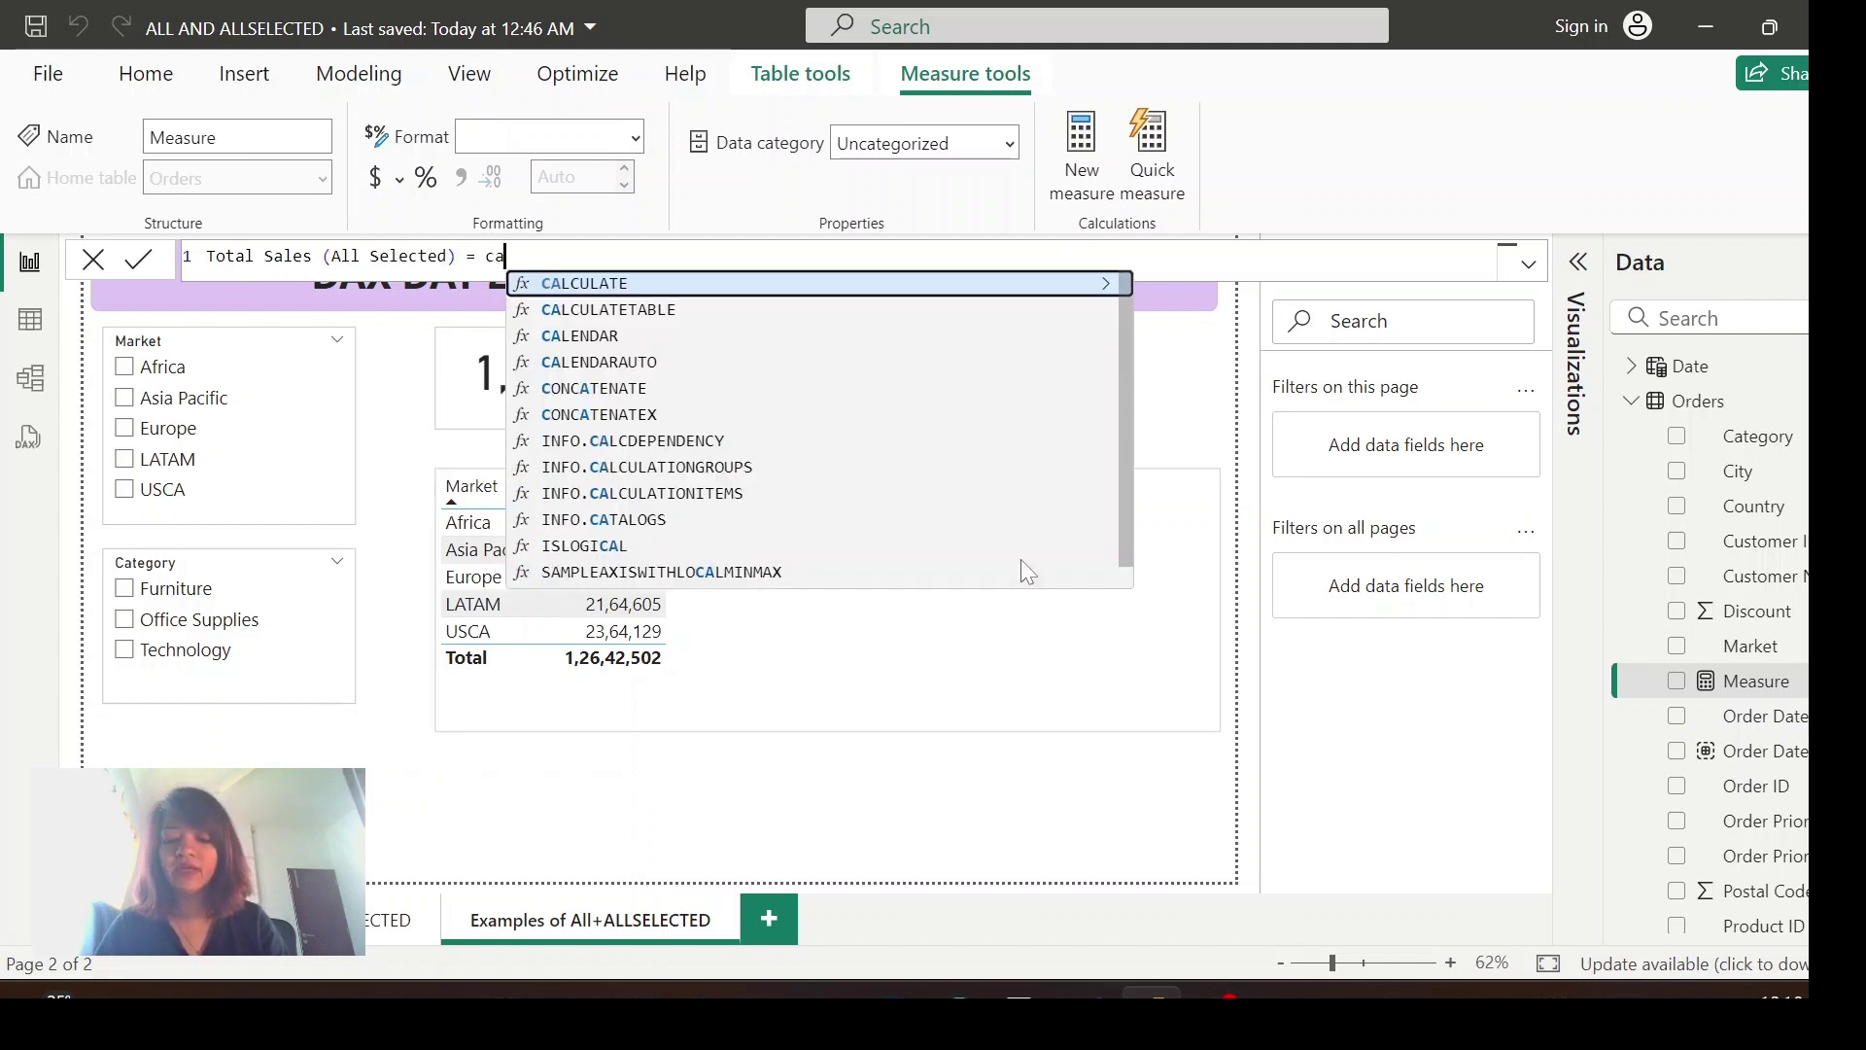
{"action": "key", "text": "Tab"}
{"action": "type", "text": "tota"}
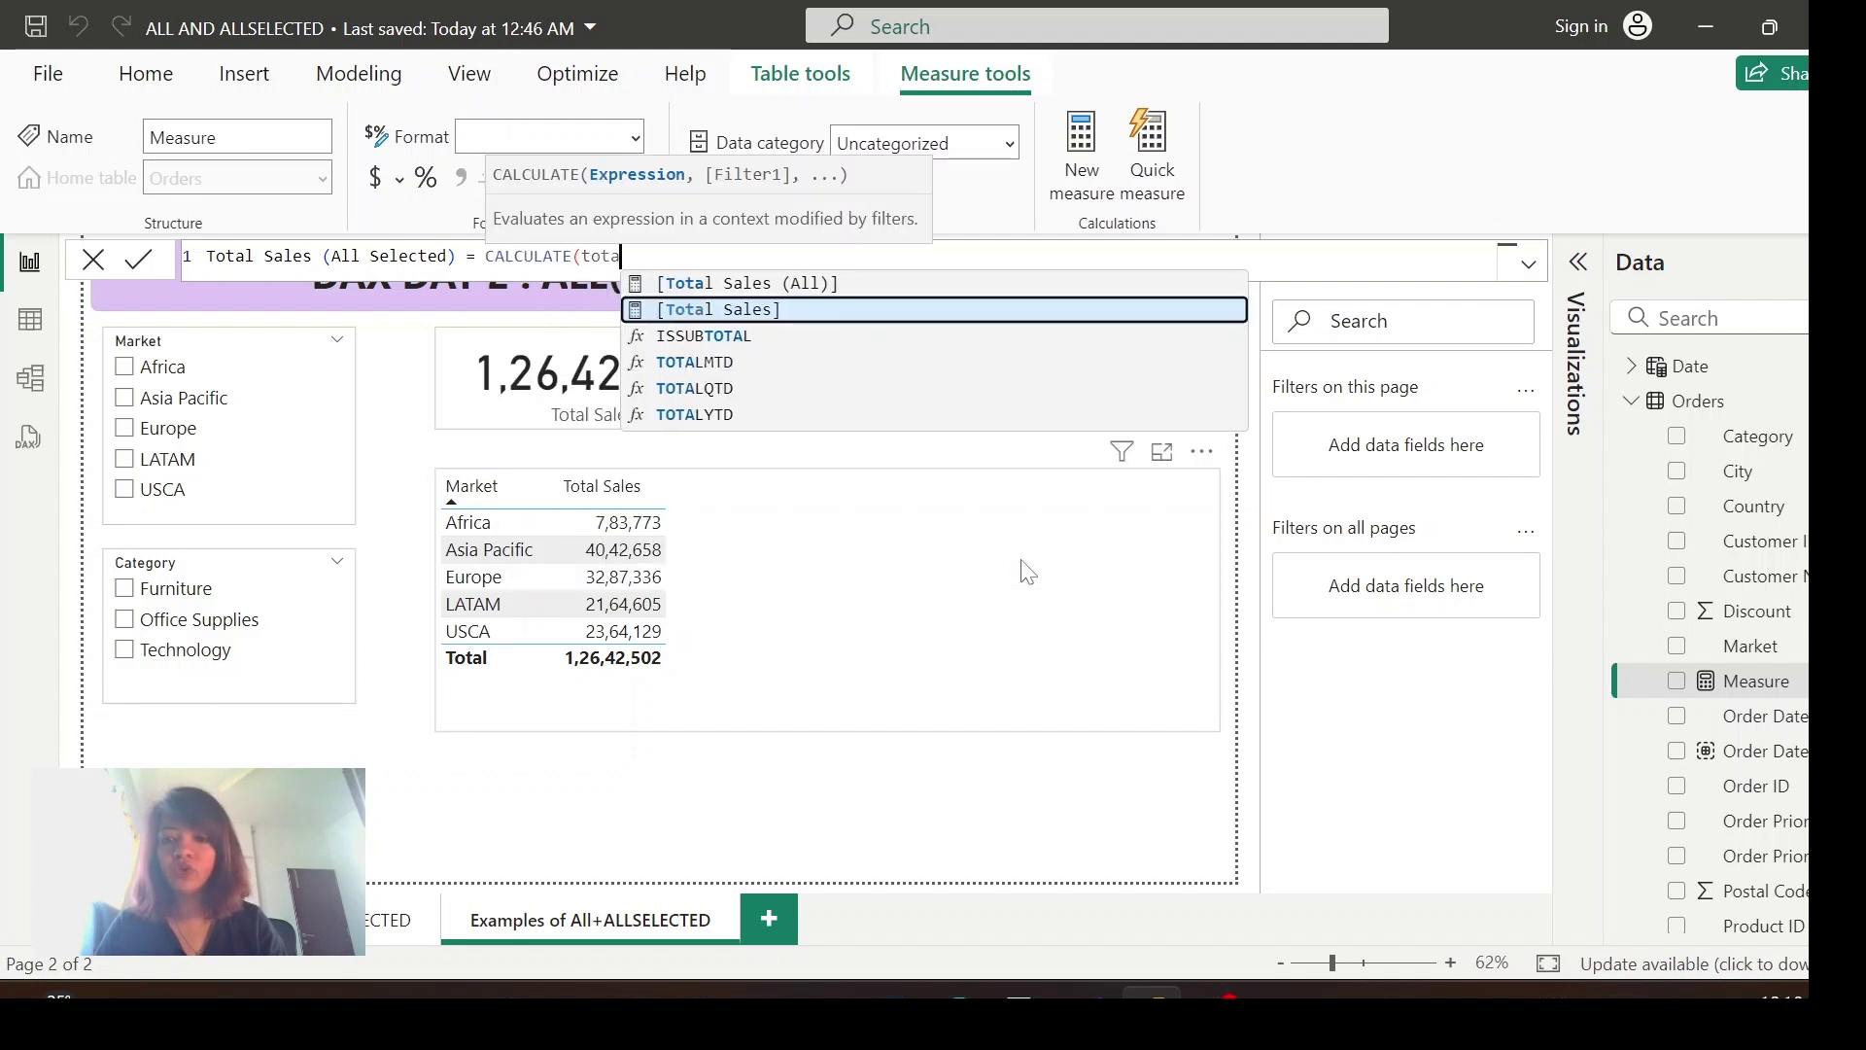
{"action": "key", "text": "Tab"}
{"action": "type", "text": ", allse"}
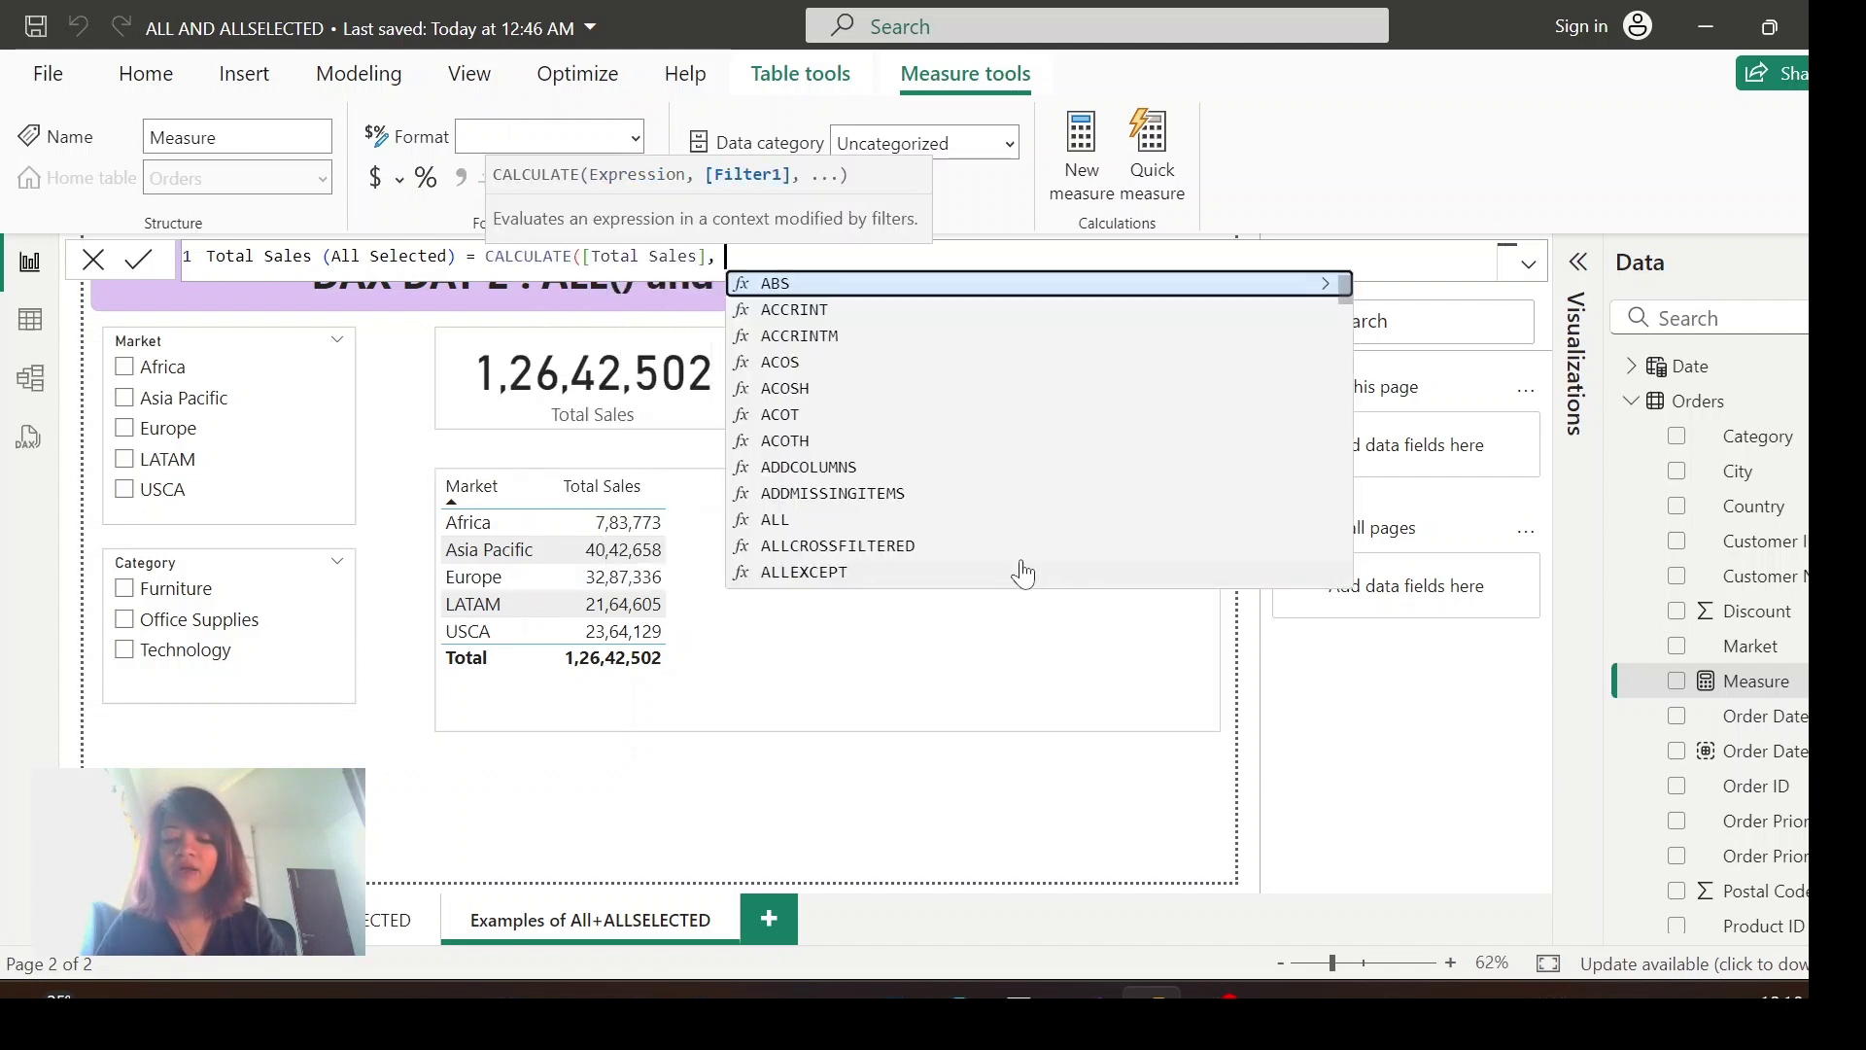
{"action": "key", "text": "Tab"}
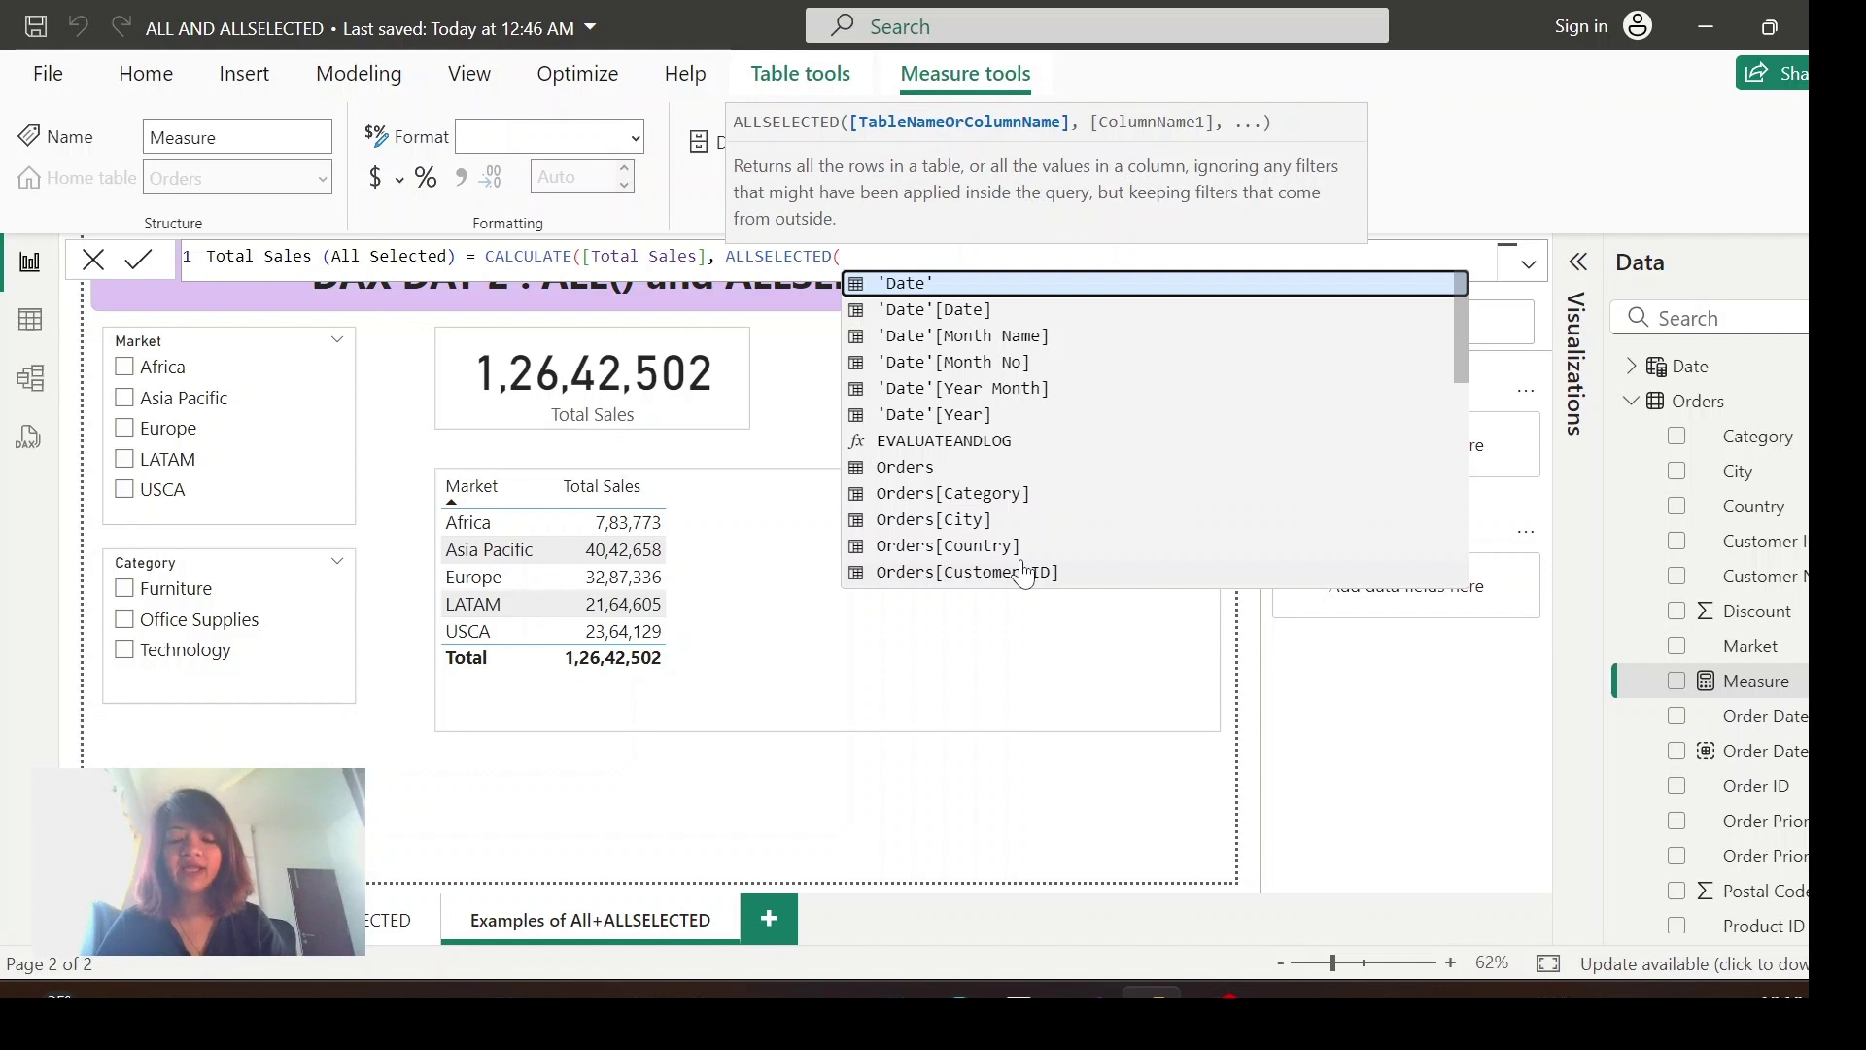
{"action": "type", "text": "ord"}
{"action": "key", "text": "Tab"}
{"action": "type", "text": ")"}
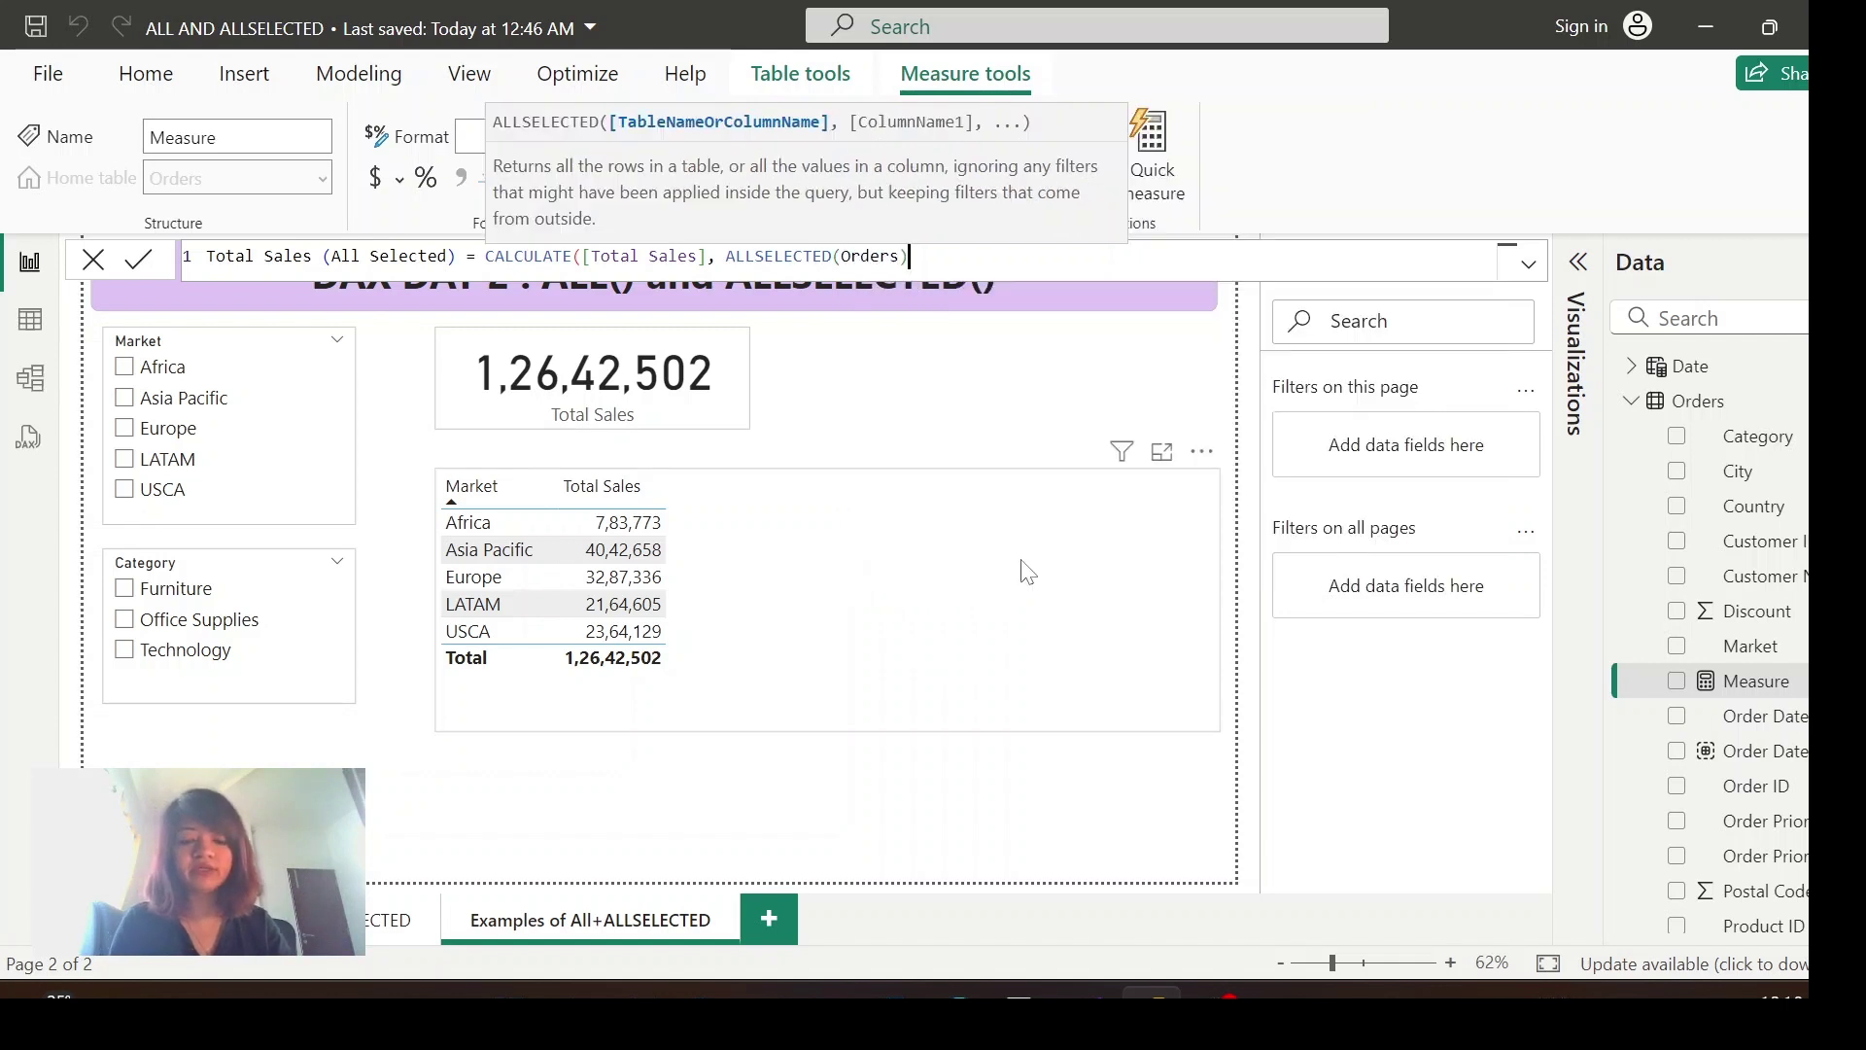
{"action": "type", "text": ")"}
{"action": "key", "text": "Return"}
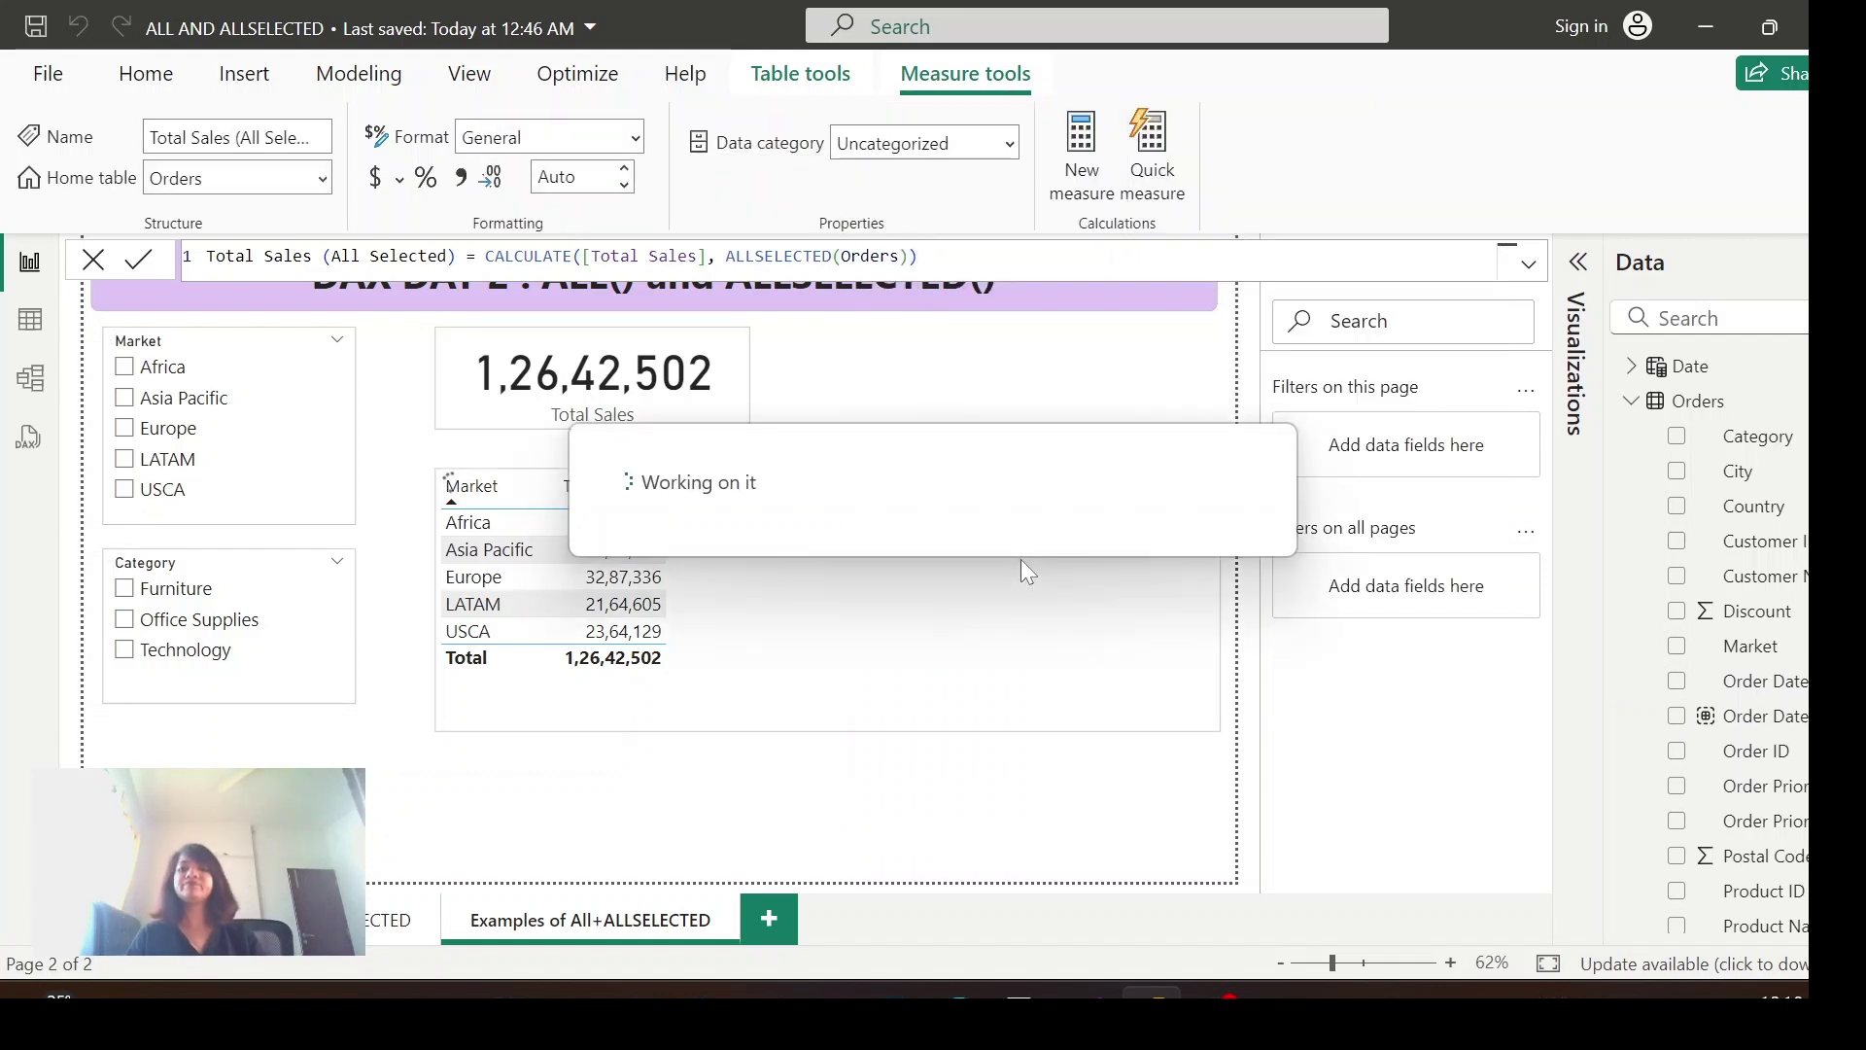
{"action": "left_click", "coordinate": [1052, 401]}
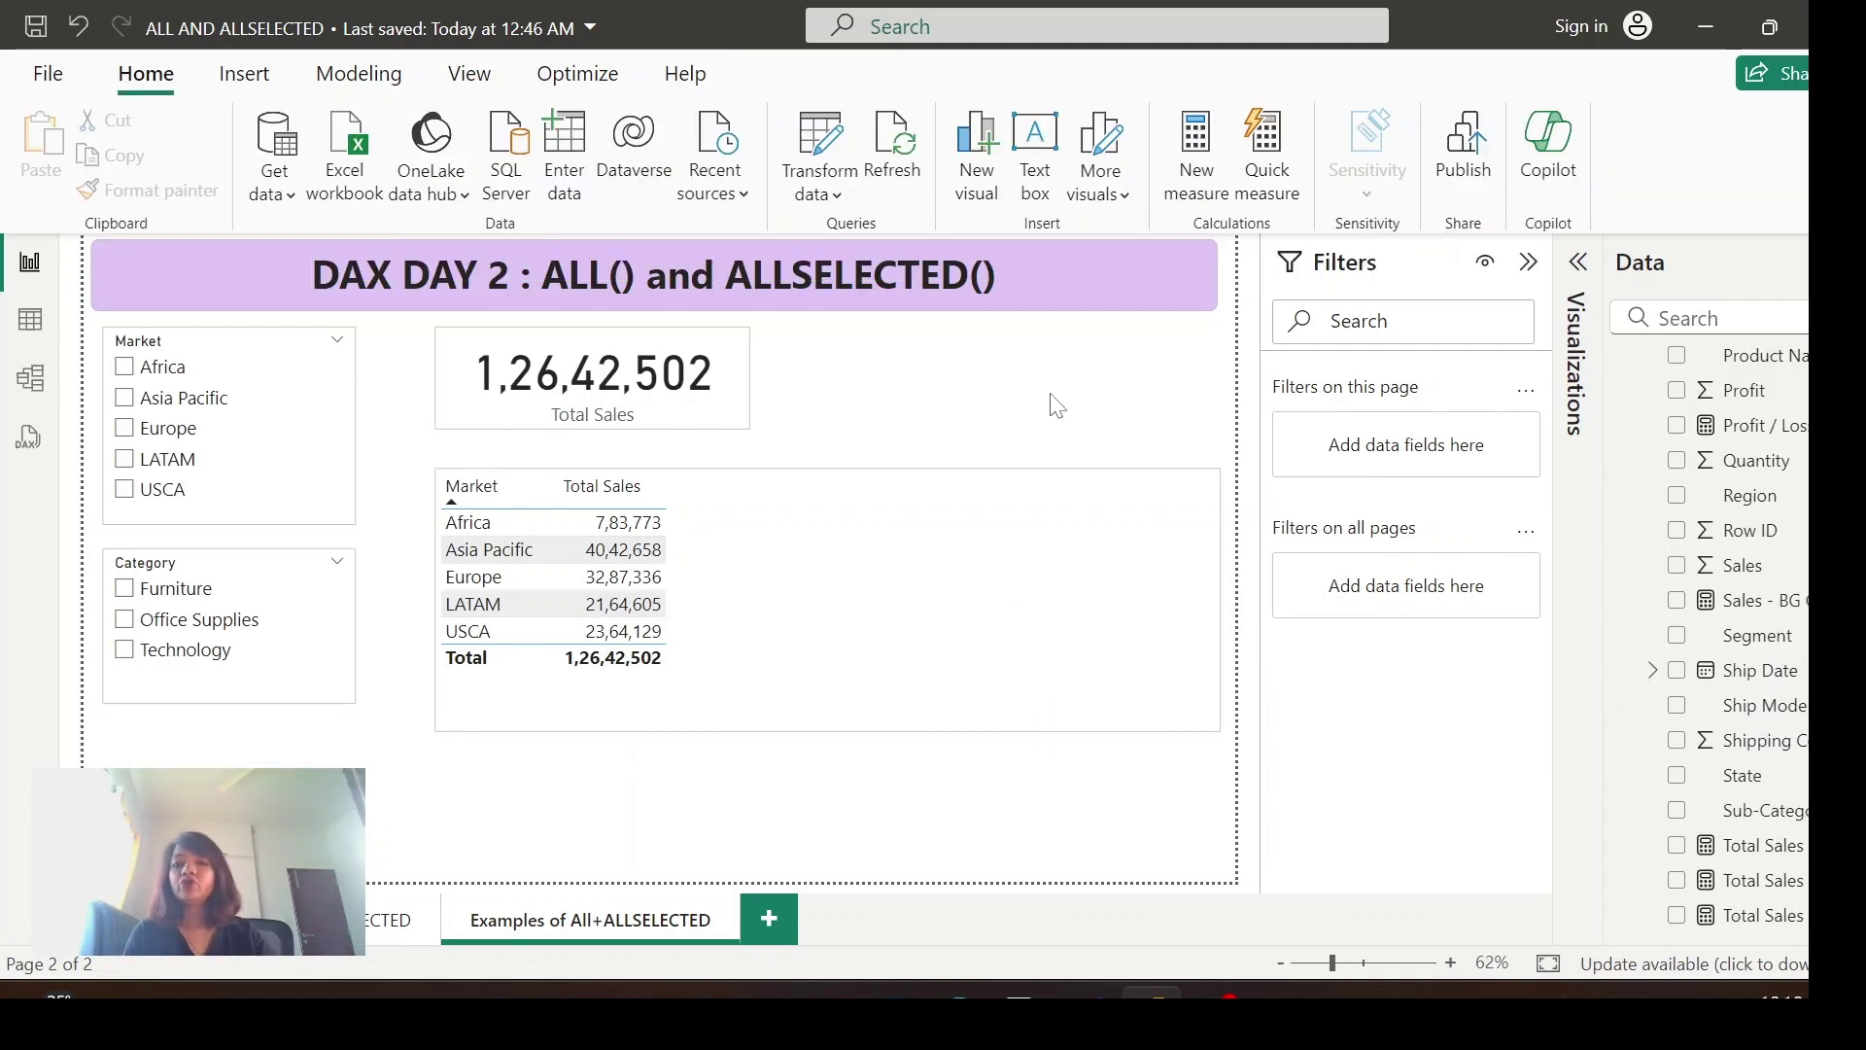
Step: Add the Total Sales (All Selected) and Total Sales (All) measures to the Market sales table
{"action": "left_click", "coordinate": [973, 591]}
{"action": "left_click", "coordinate": [1677, 881]}
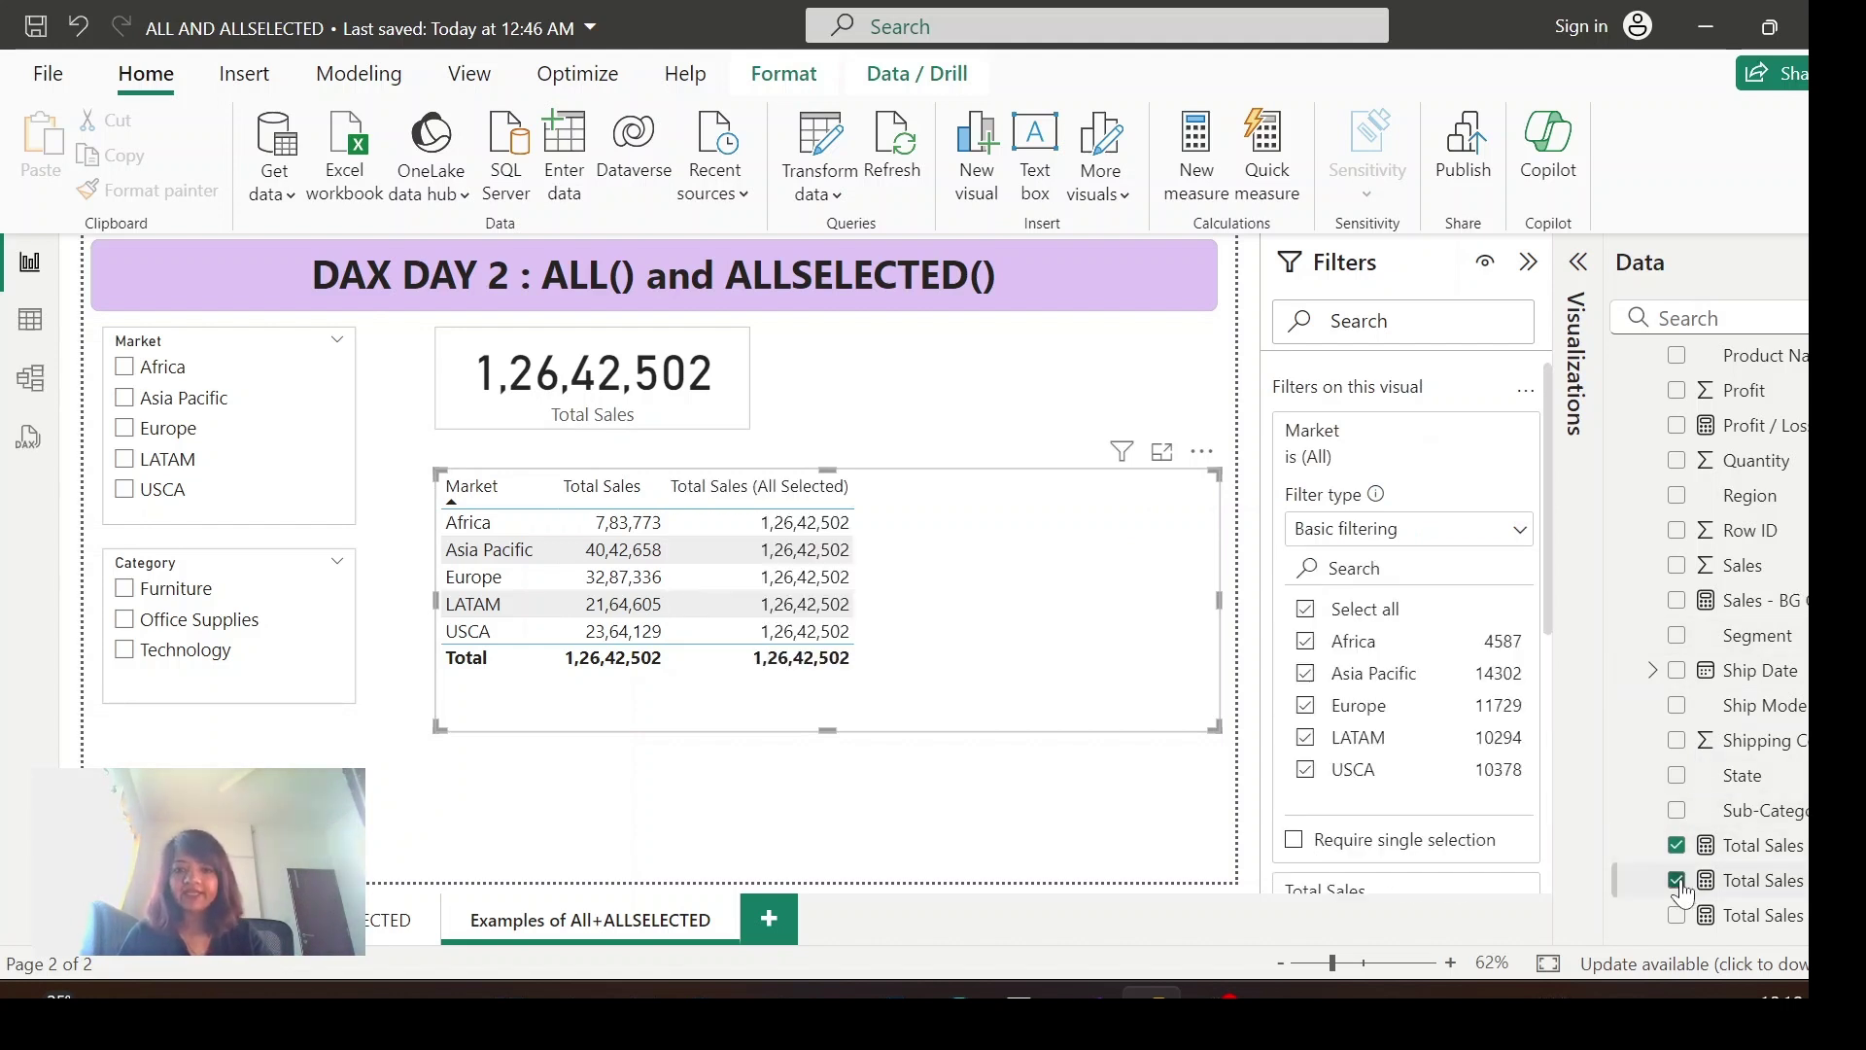
{"action": "left_click", "coordinate": [1678, 915]}
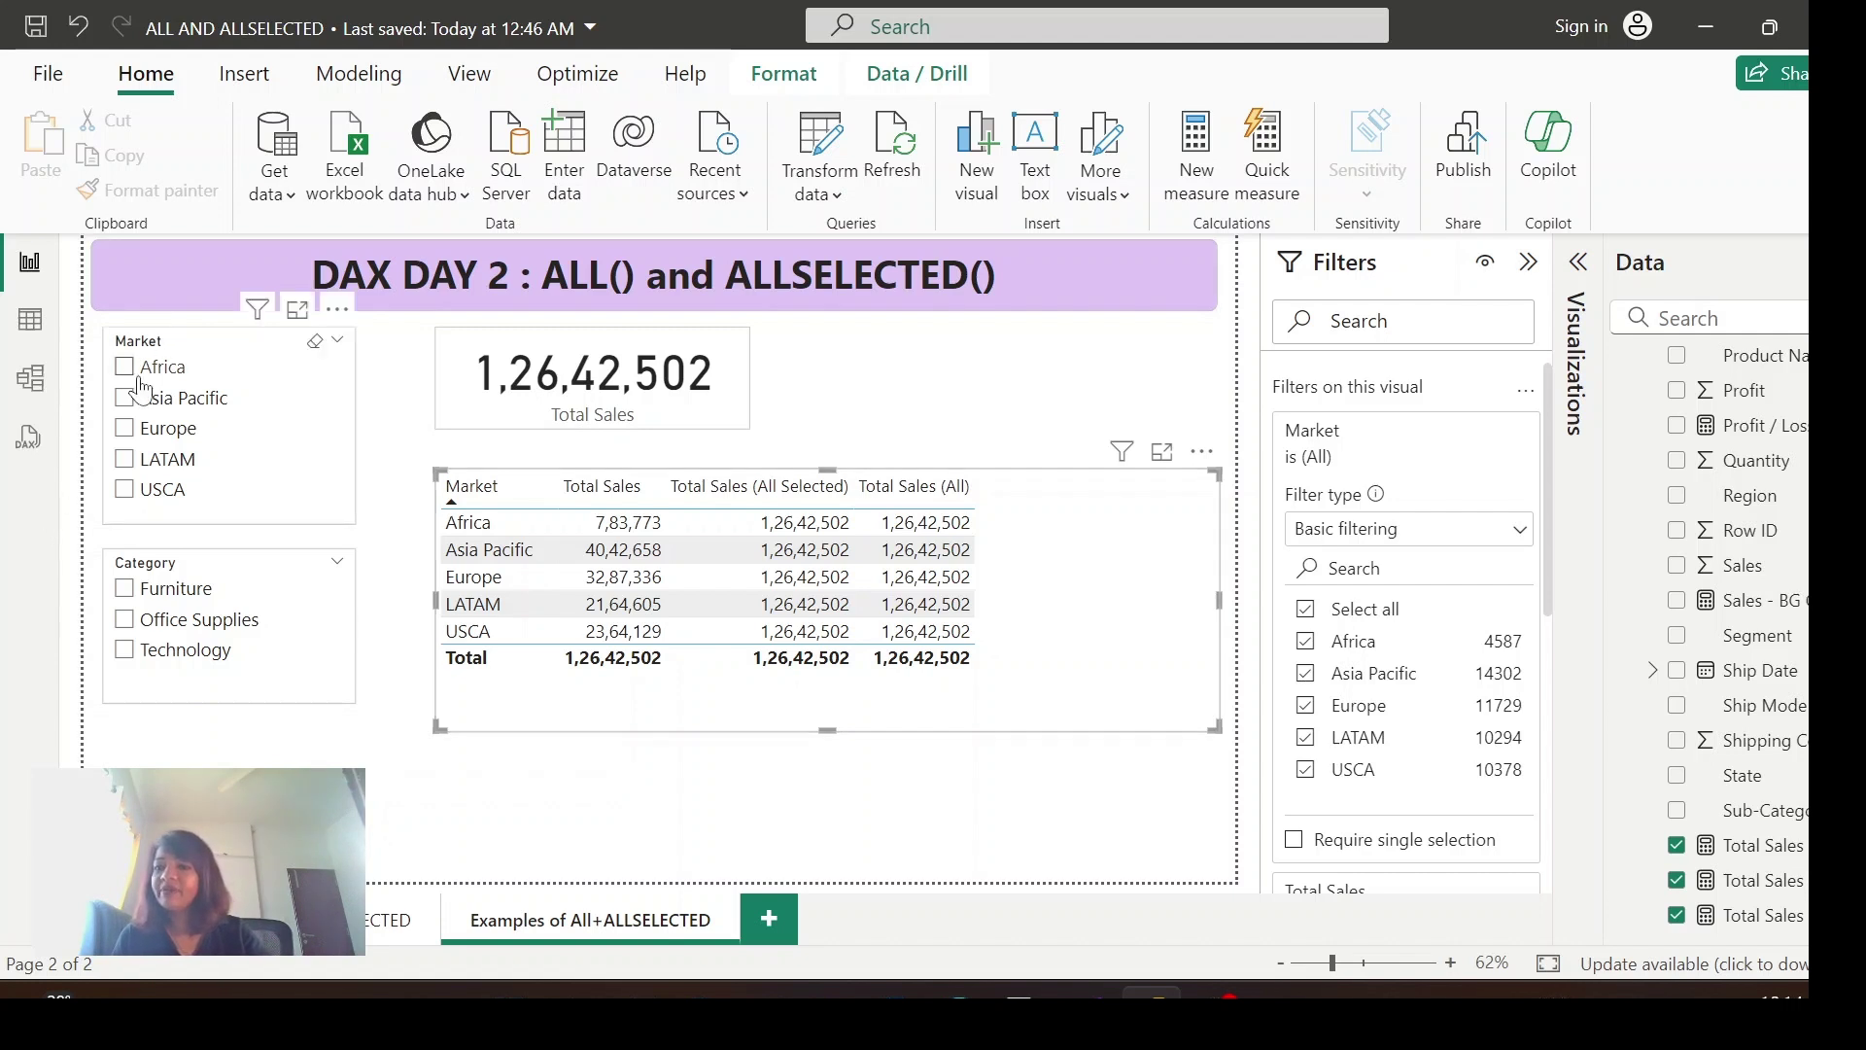
Step: Slice to Asia Pacific and Europe with Office Supplies and Technology, giving All Selected 49,78,337
{"action": "left_click", "coordinate": [124, 429]}
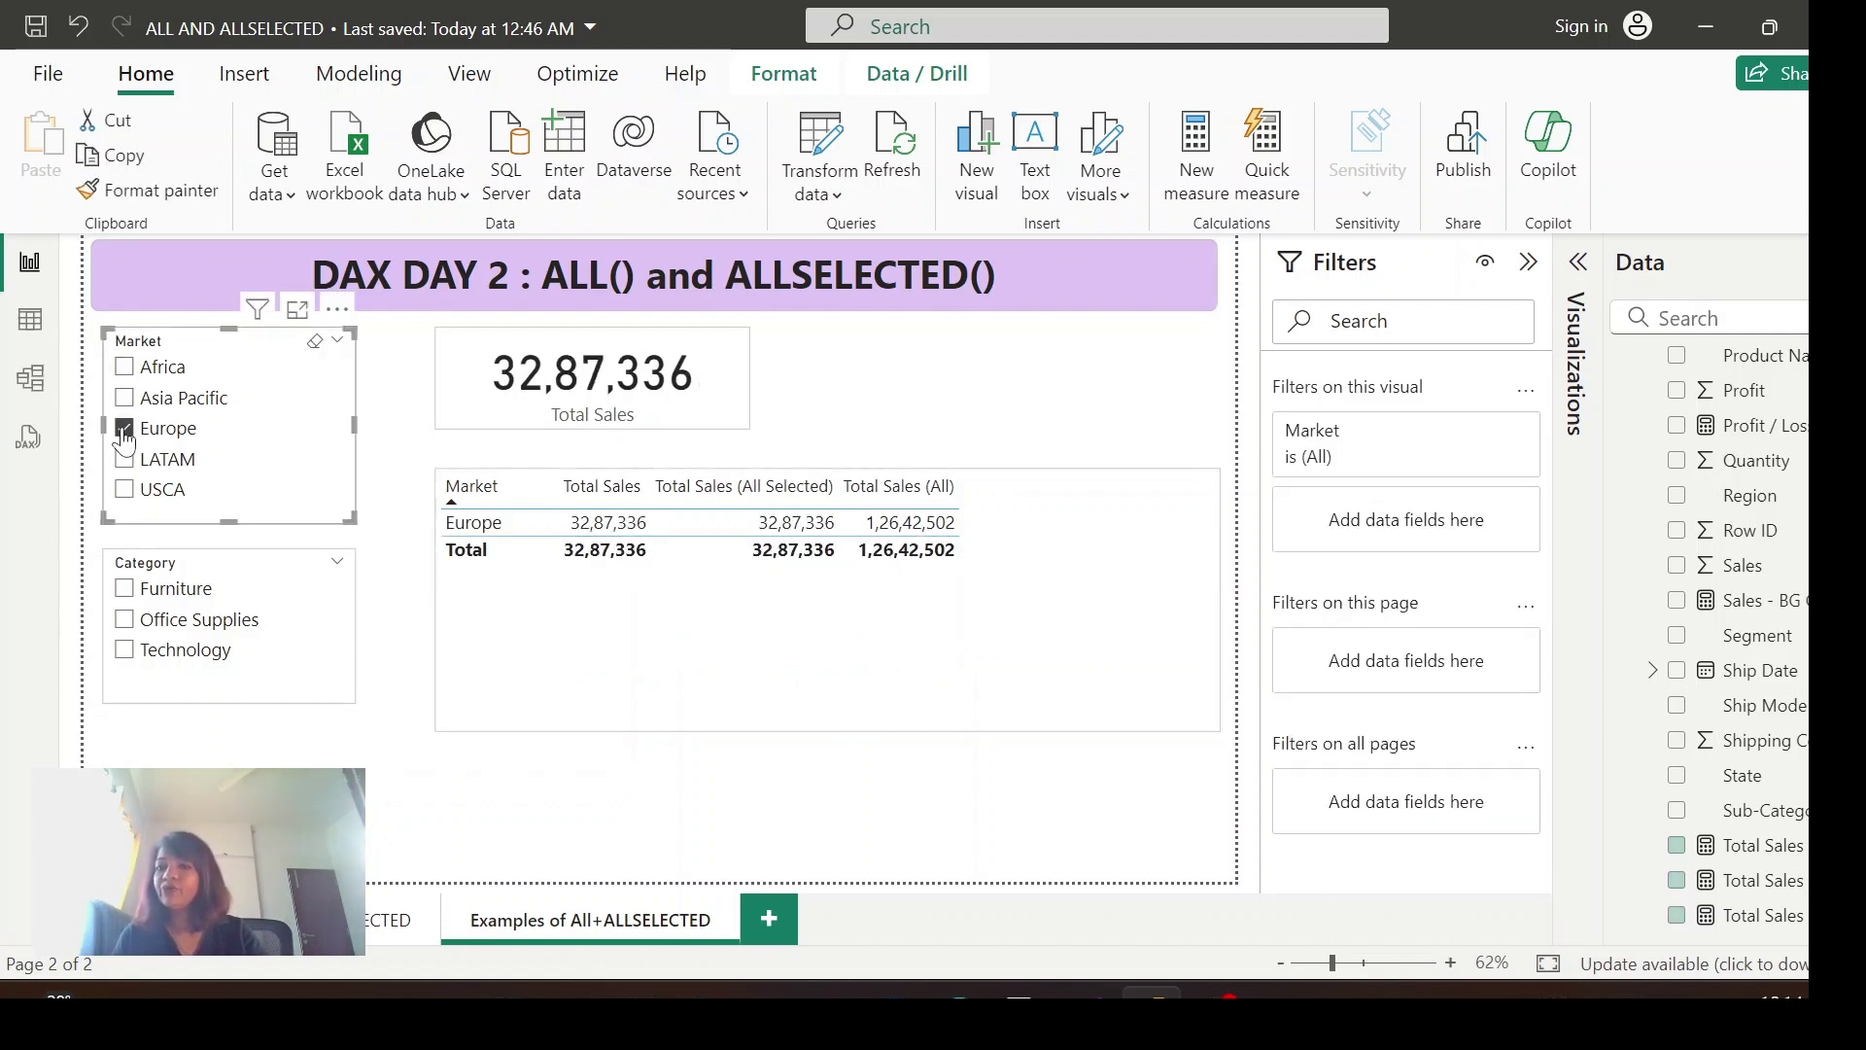
{"action": "left_click", "coordinate": [125, 652]}
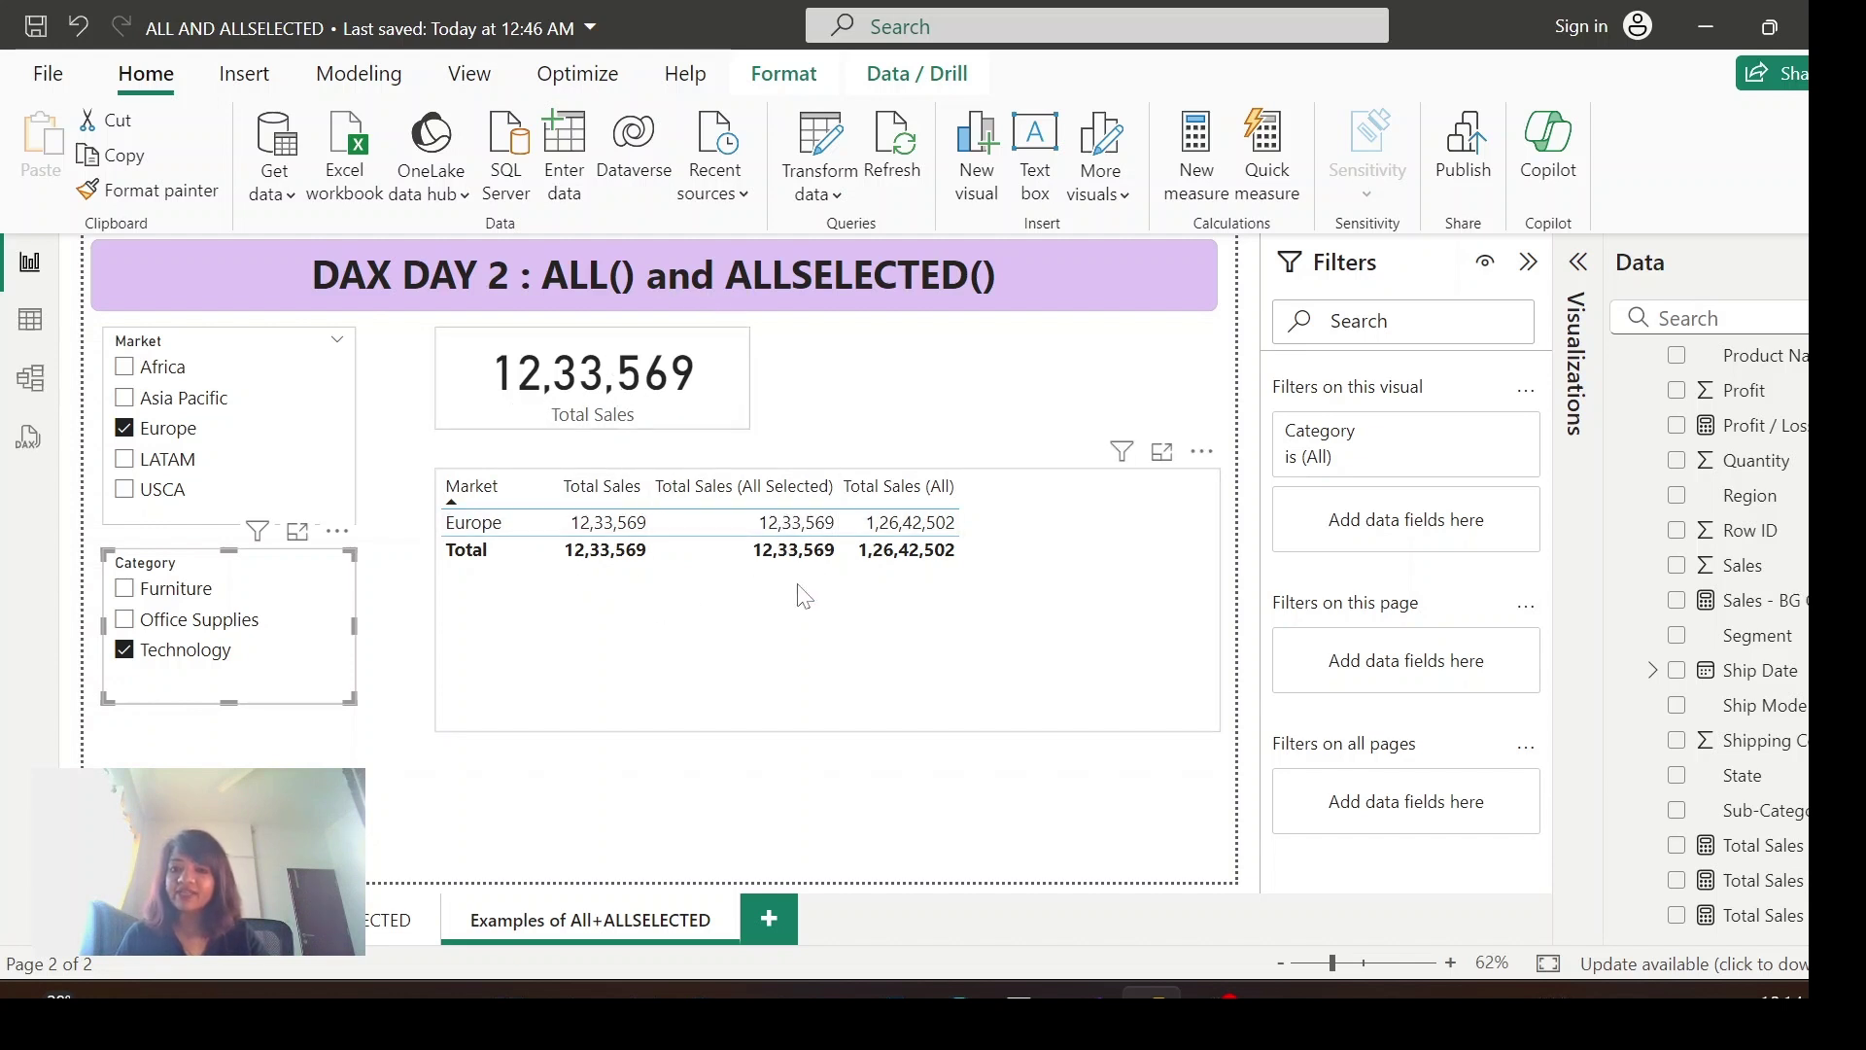
{"action": "left_click", "coordinate": [1064, 590]}
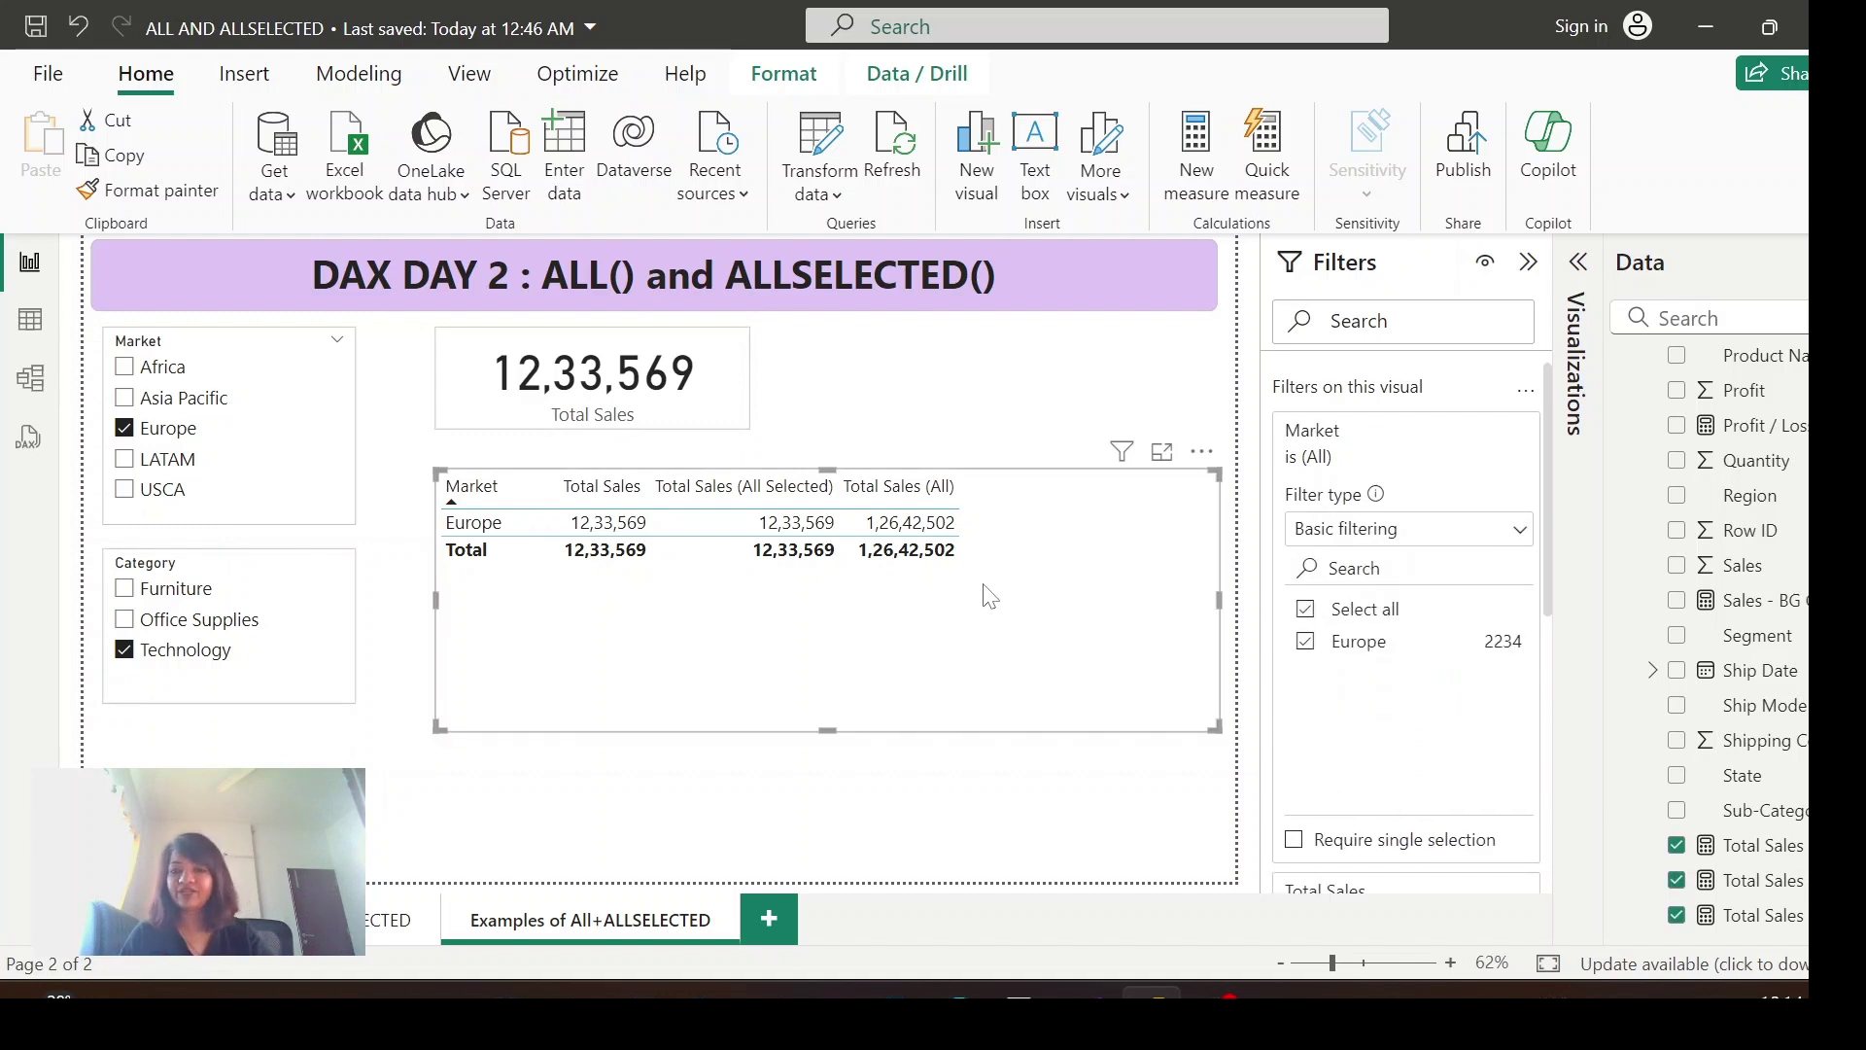
{"action": "left_click", "coordinate": [123, 619]}
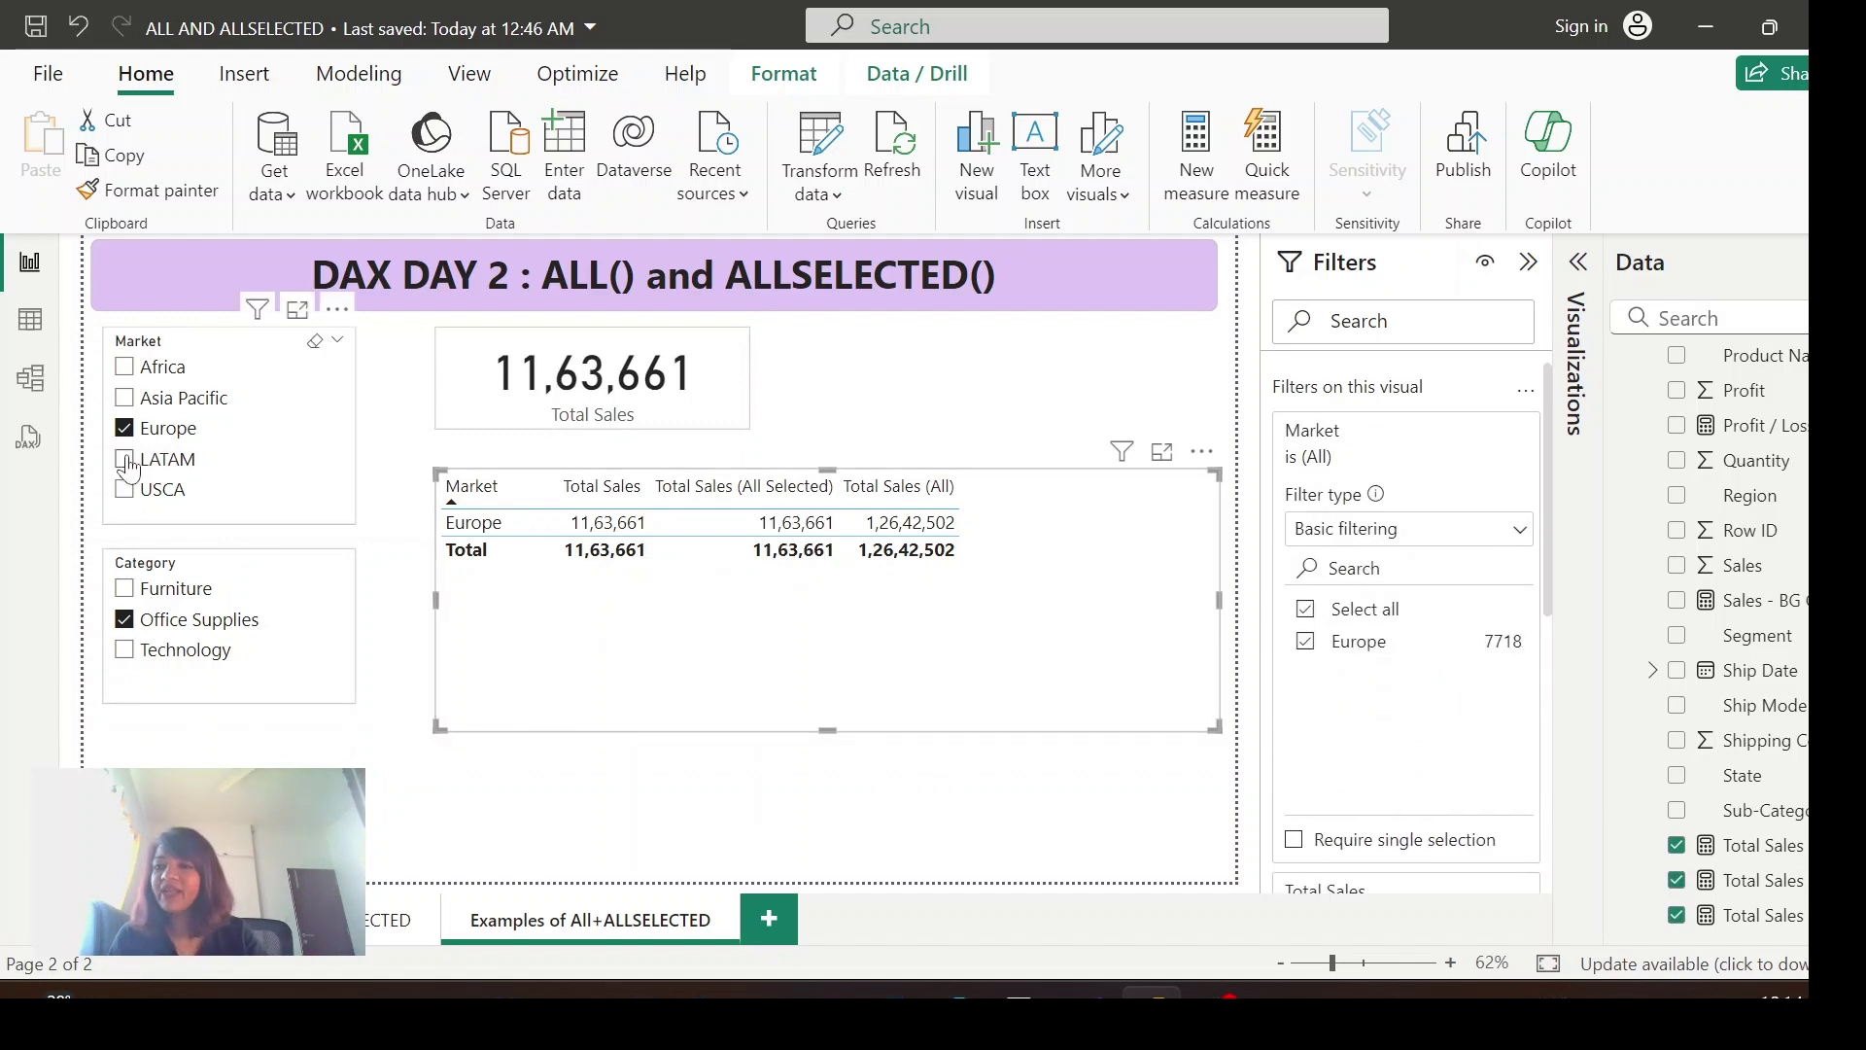
{"action": "left_click", "coordinate": [124, 397], "text": "ctrl"}
{"action": "left_click", "coordinate": [125, 650], "text": "ctrl"}
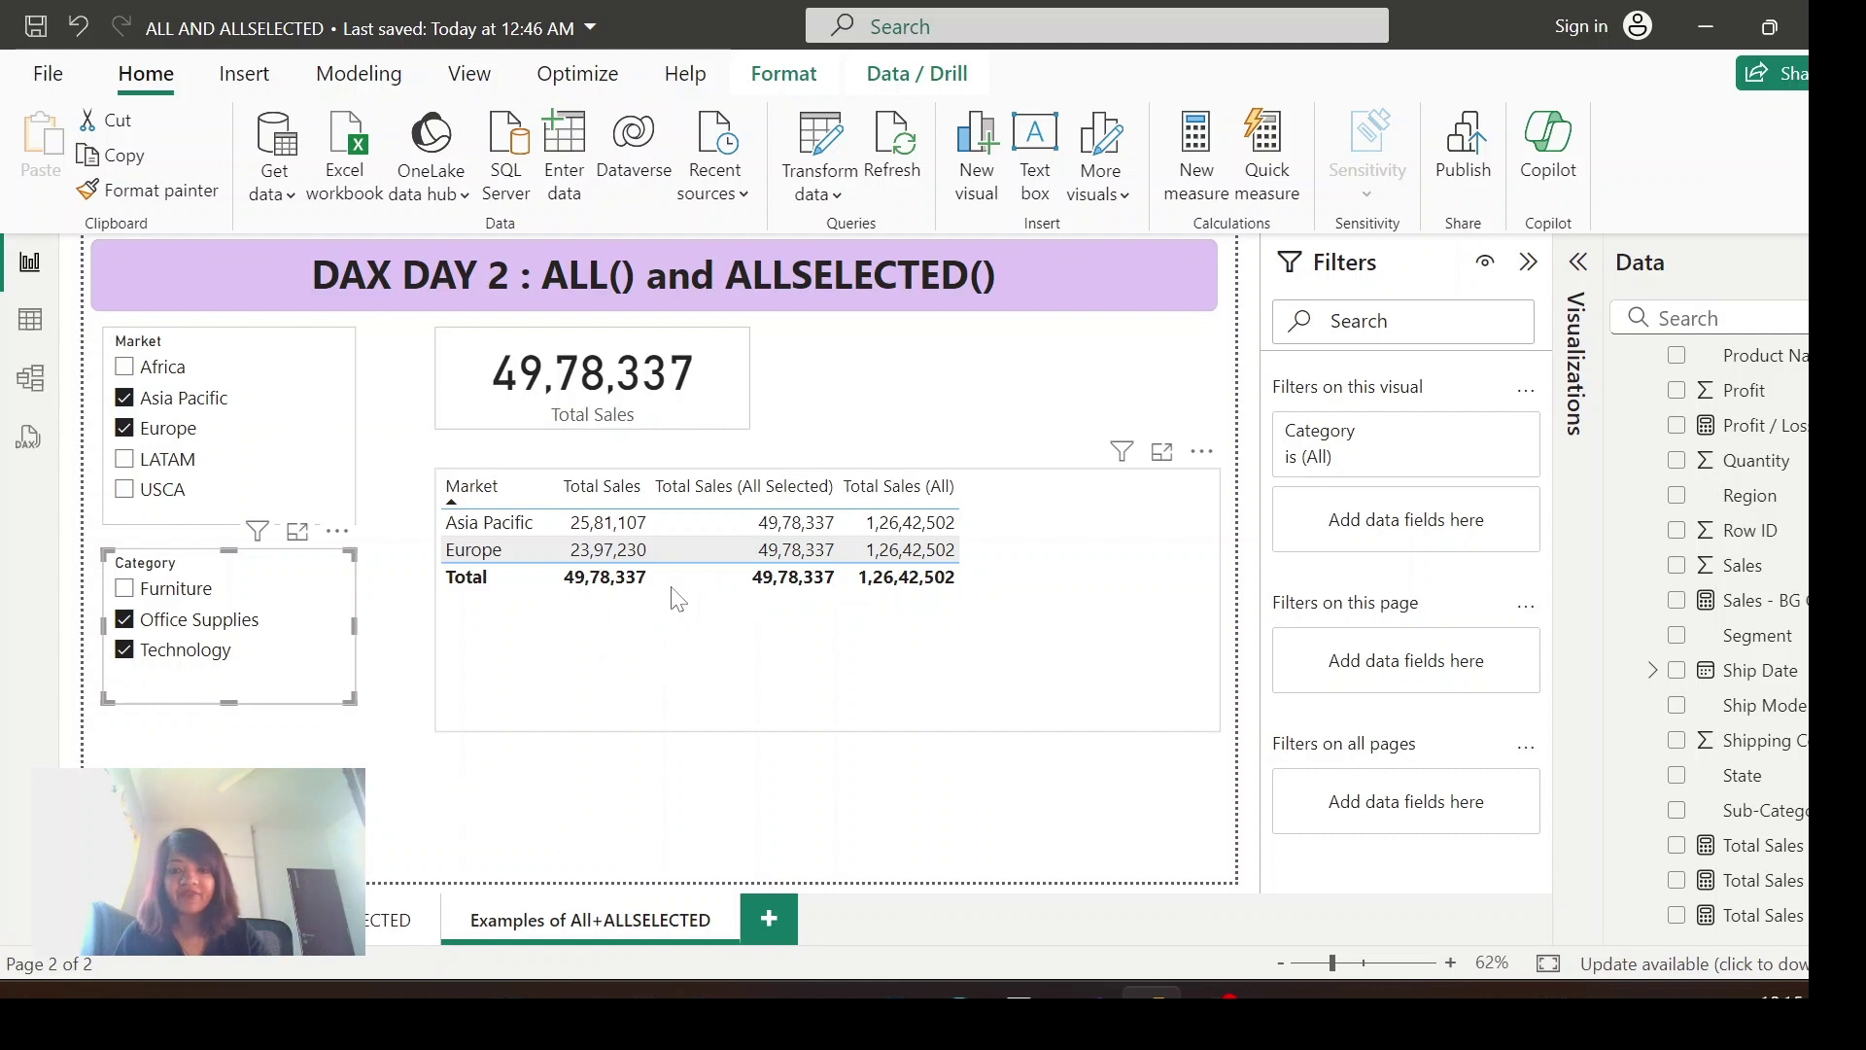
Step: Add USCA to the Market slicer so Total Sales and All Selected read 65,90,293
{"action": "left_click", "coordinate": [1138, 602]}
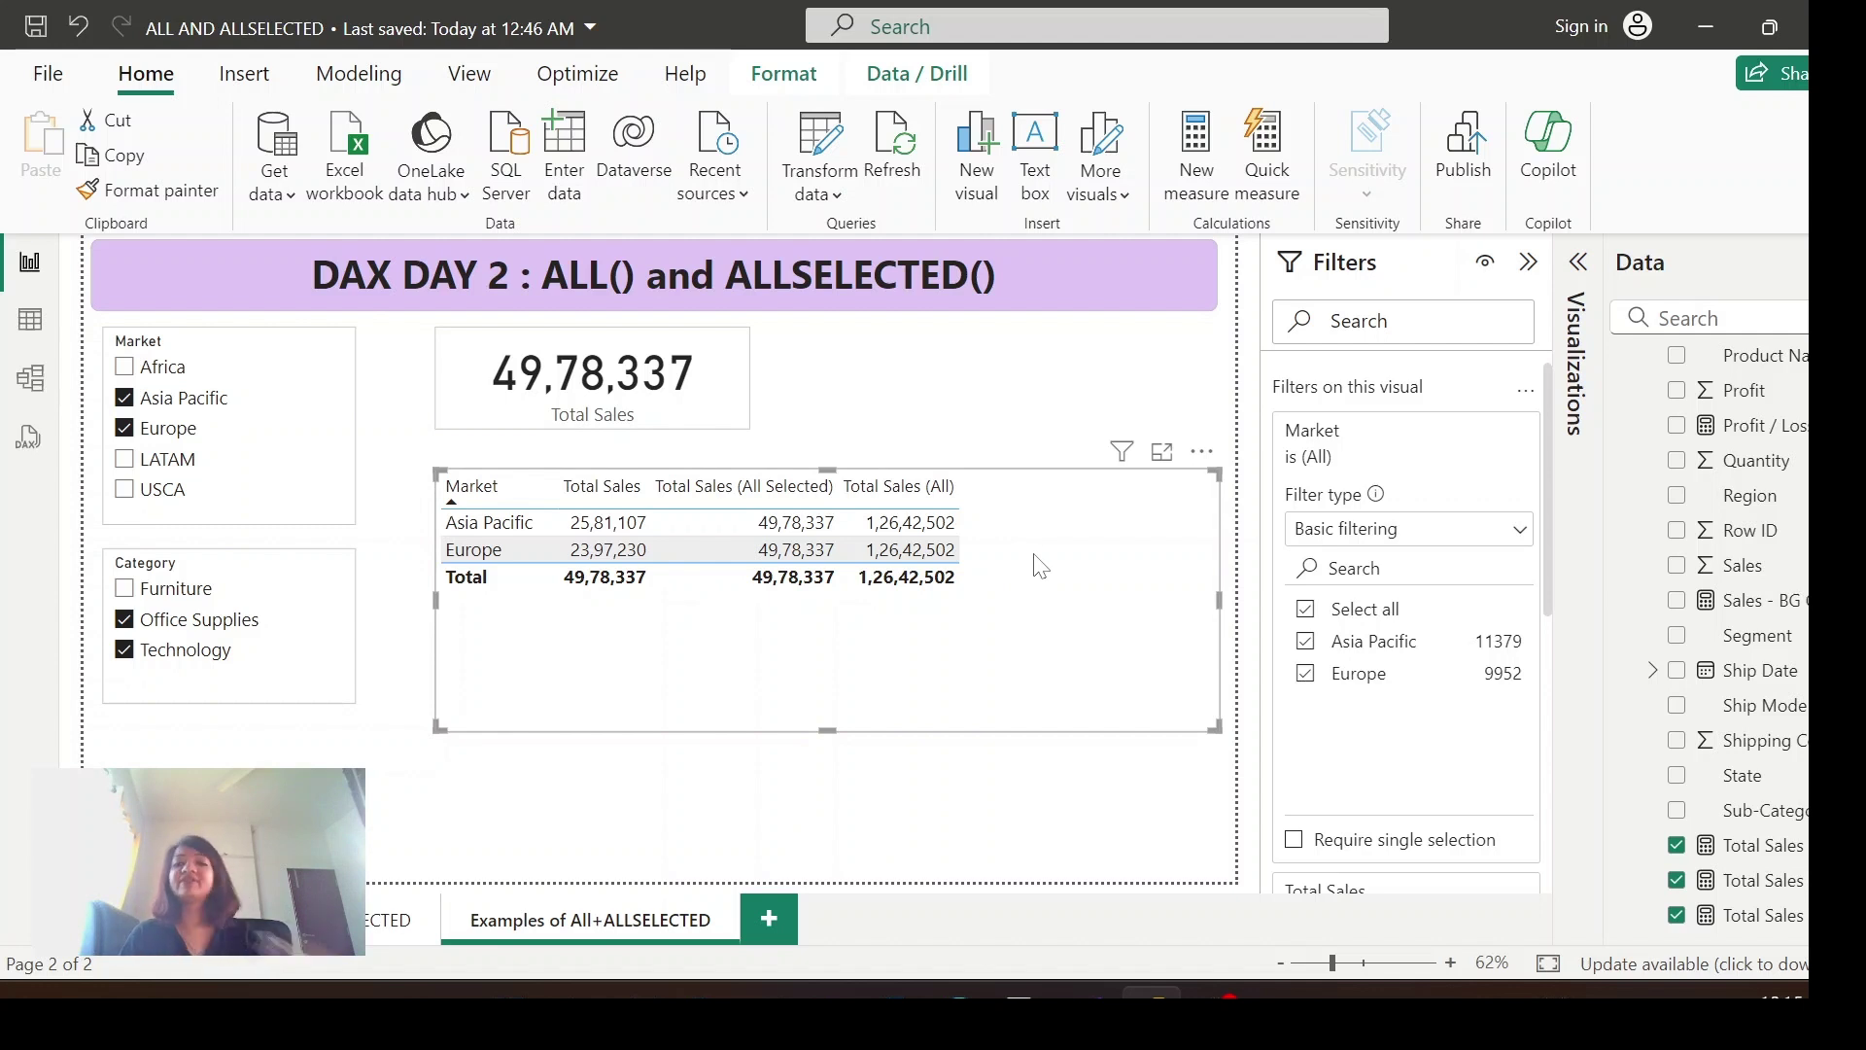
{"action": "left_click", "coordinate": [123, 489]}
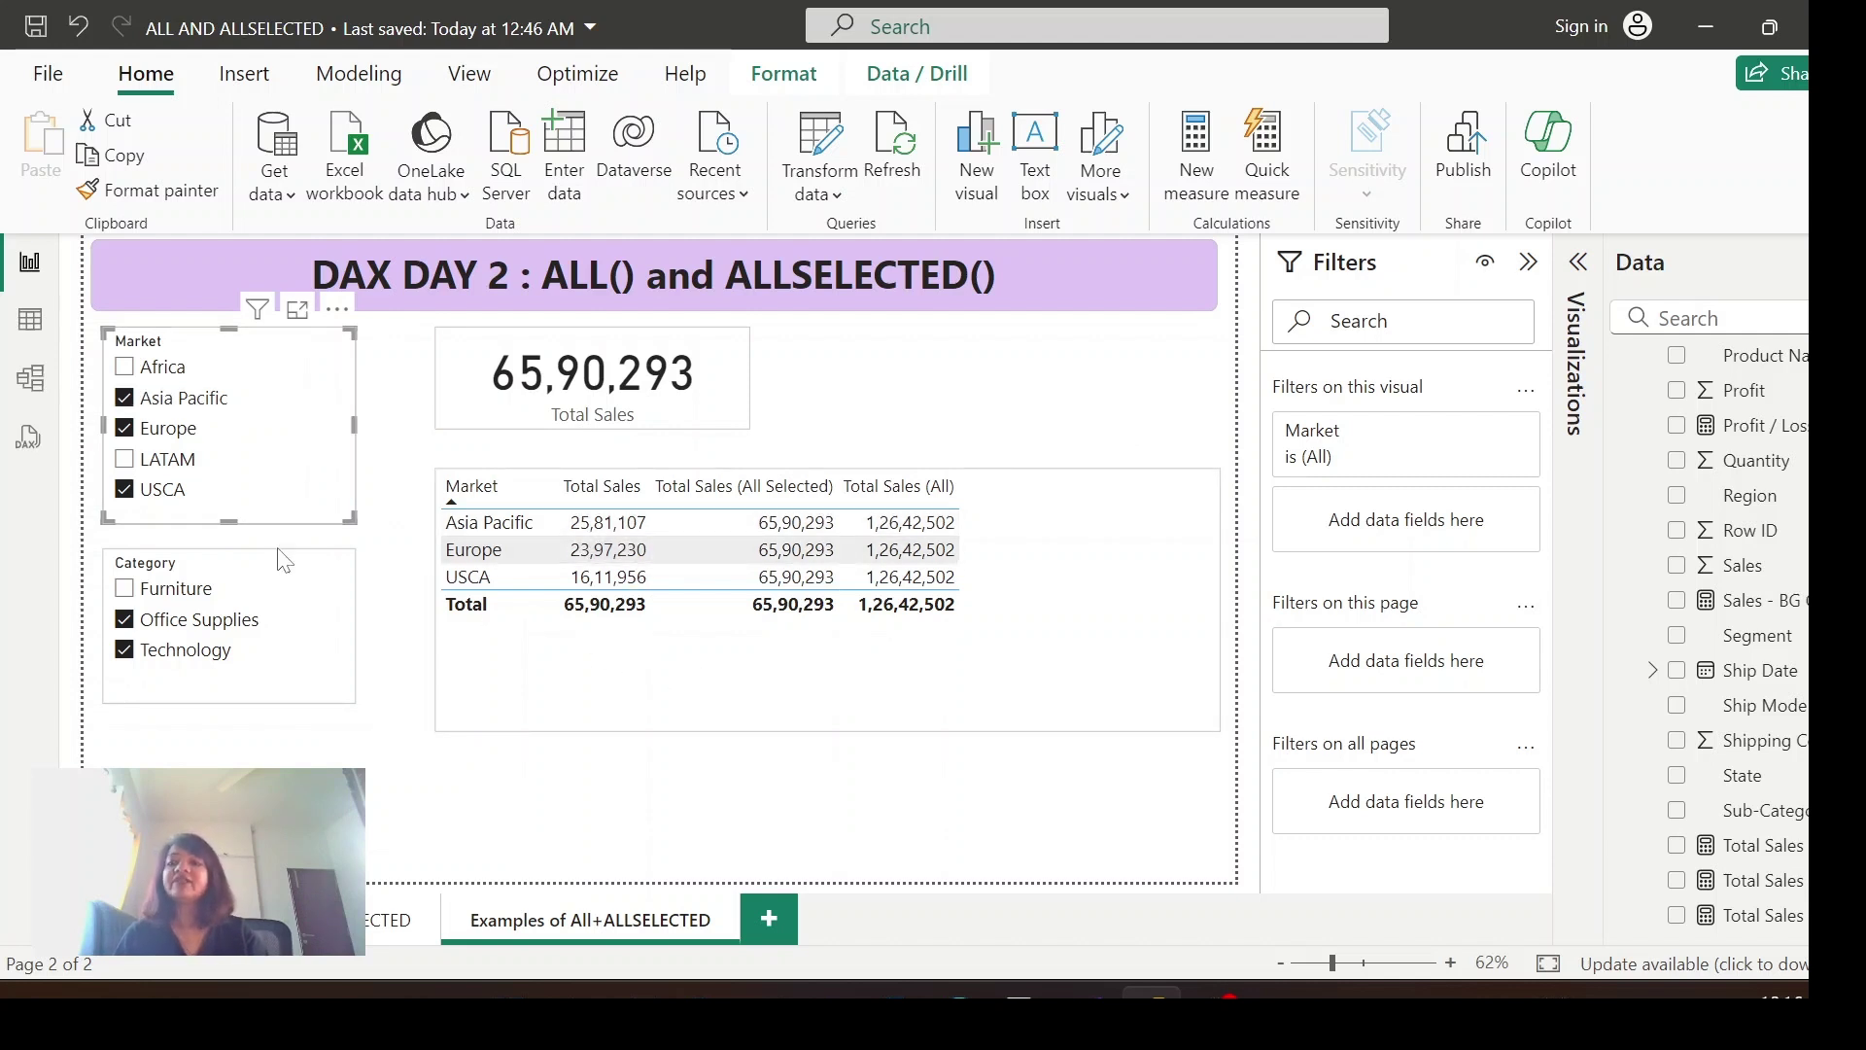
{"action": "left_click", "coordinate": [665, 671]}
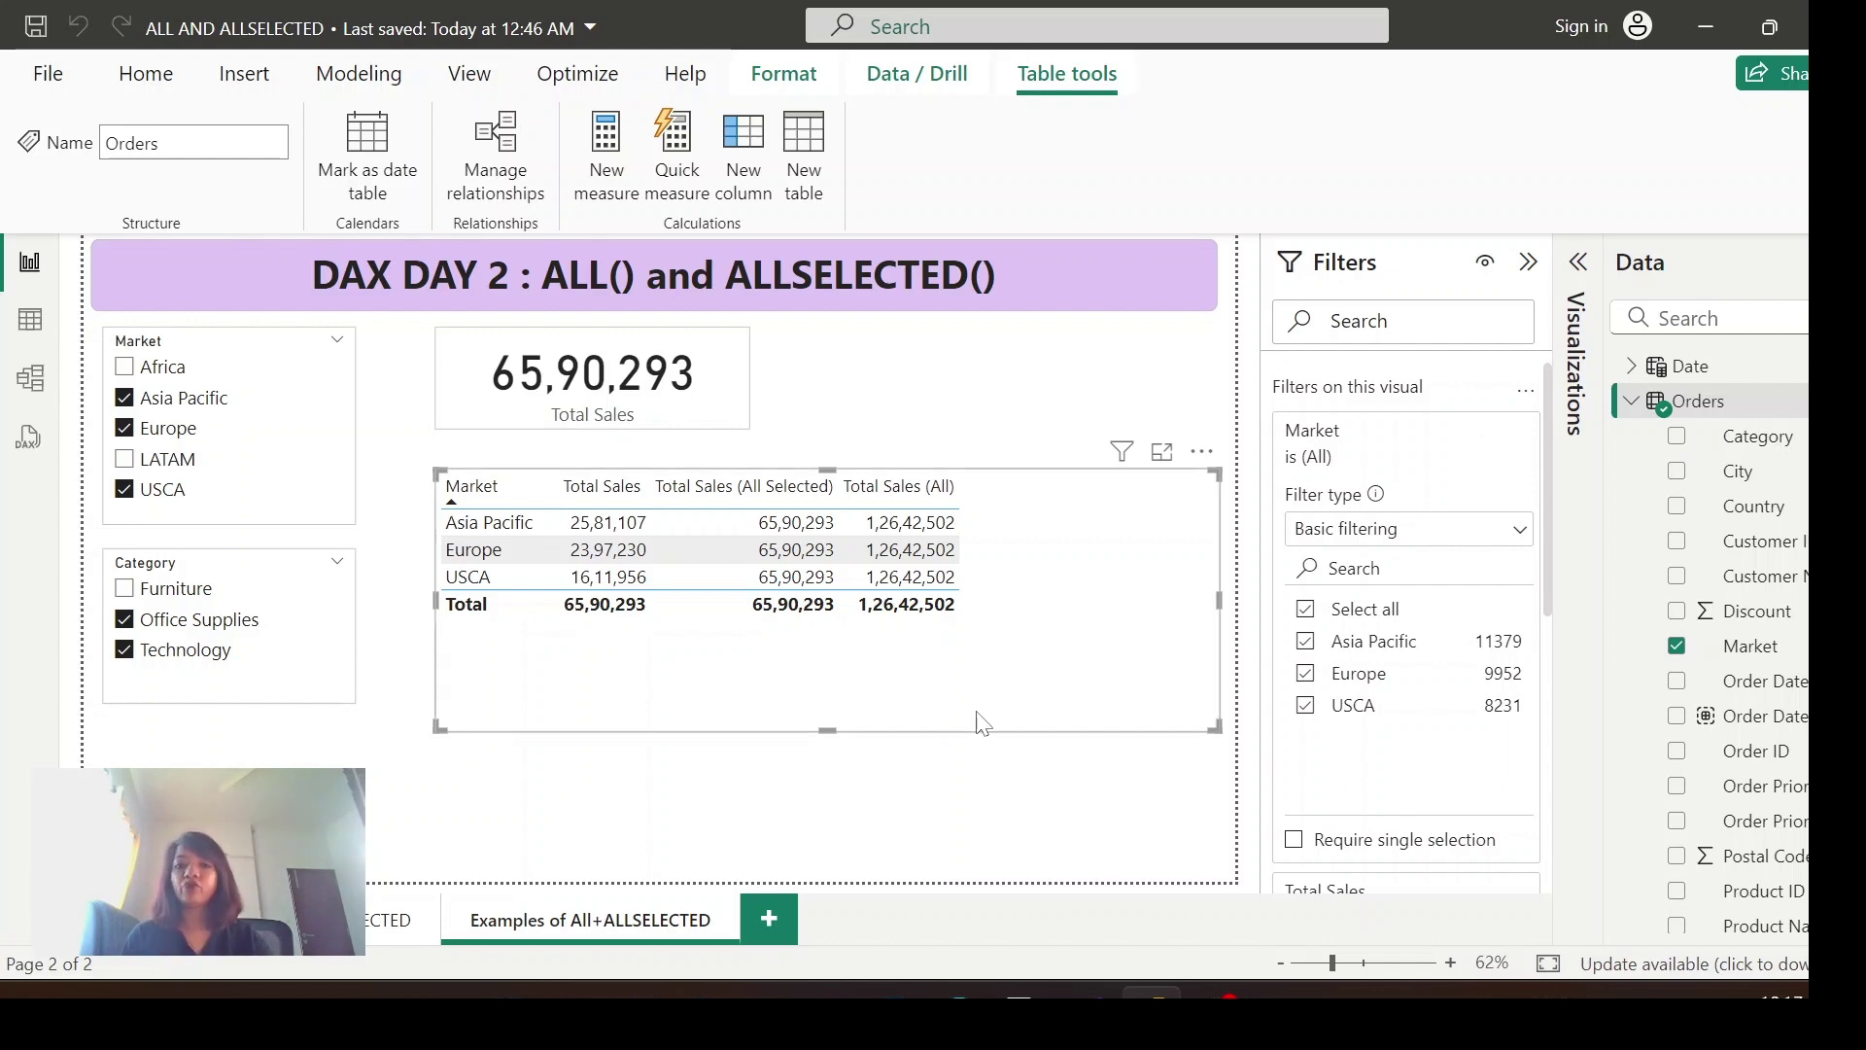
Step: Create the measure % Total Sales (All) = DIVIDE([Total Sales], [Total Sales (All)])
{"action": "right_click", "coordinate": [1696, 400]}
{"action": "left_click", "coordinate": [1492, 427]}
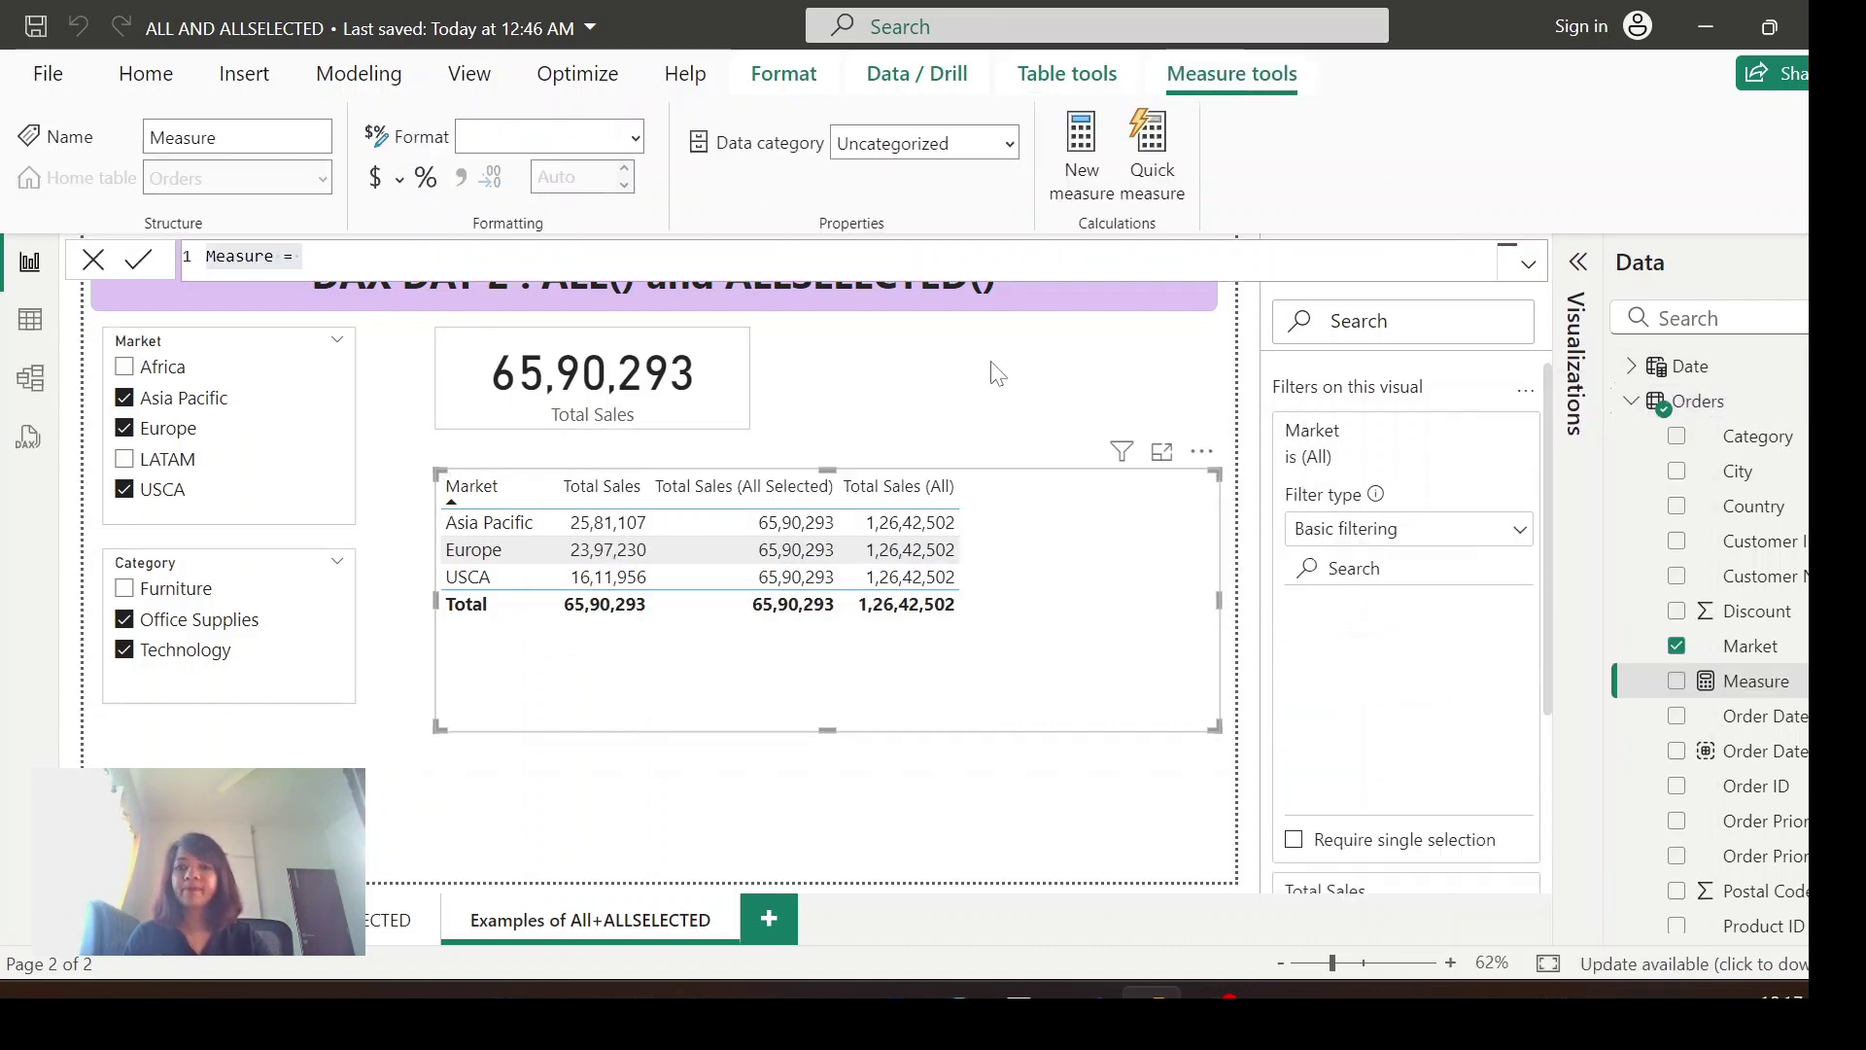
{"action": "key", "text": "ctrl+a"}
{"action": "type", "text": "% Total S"}
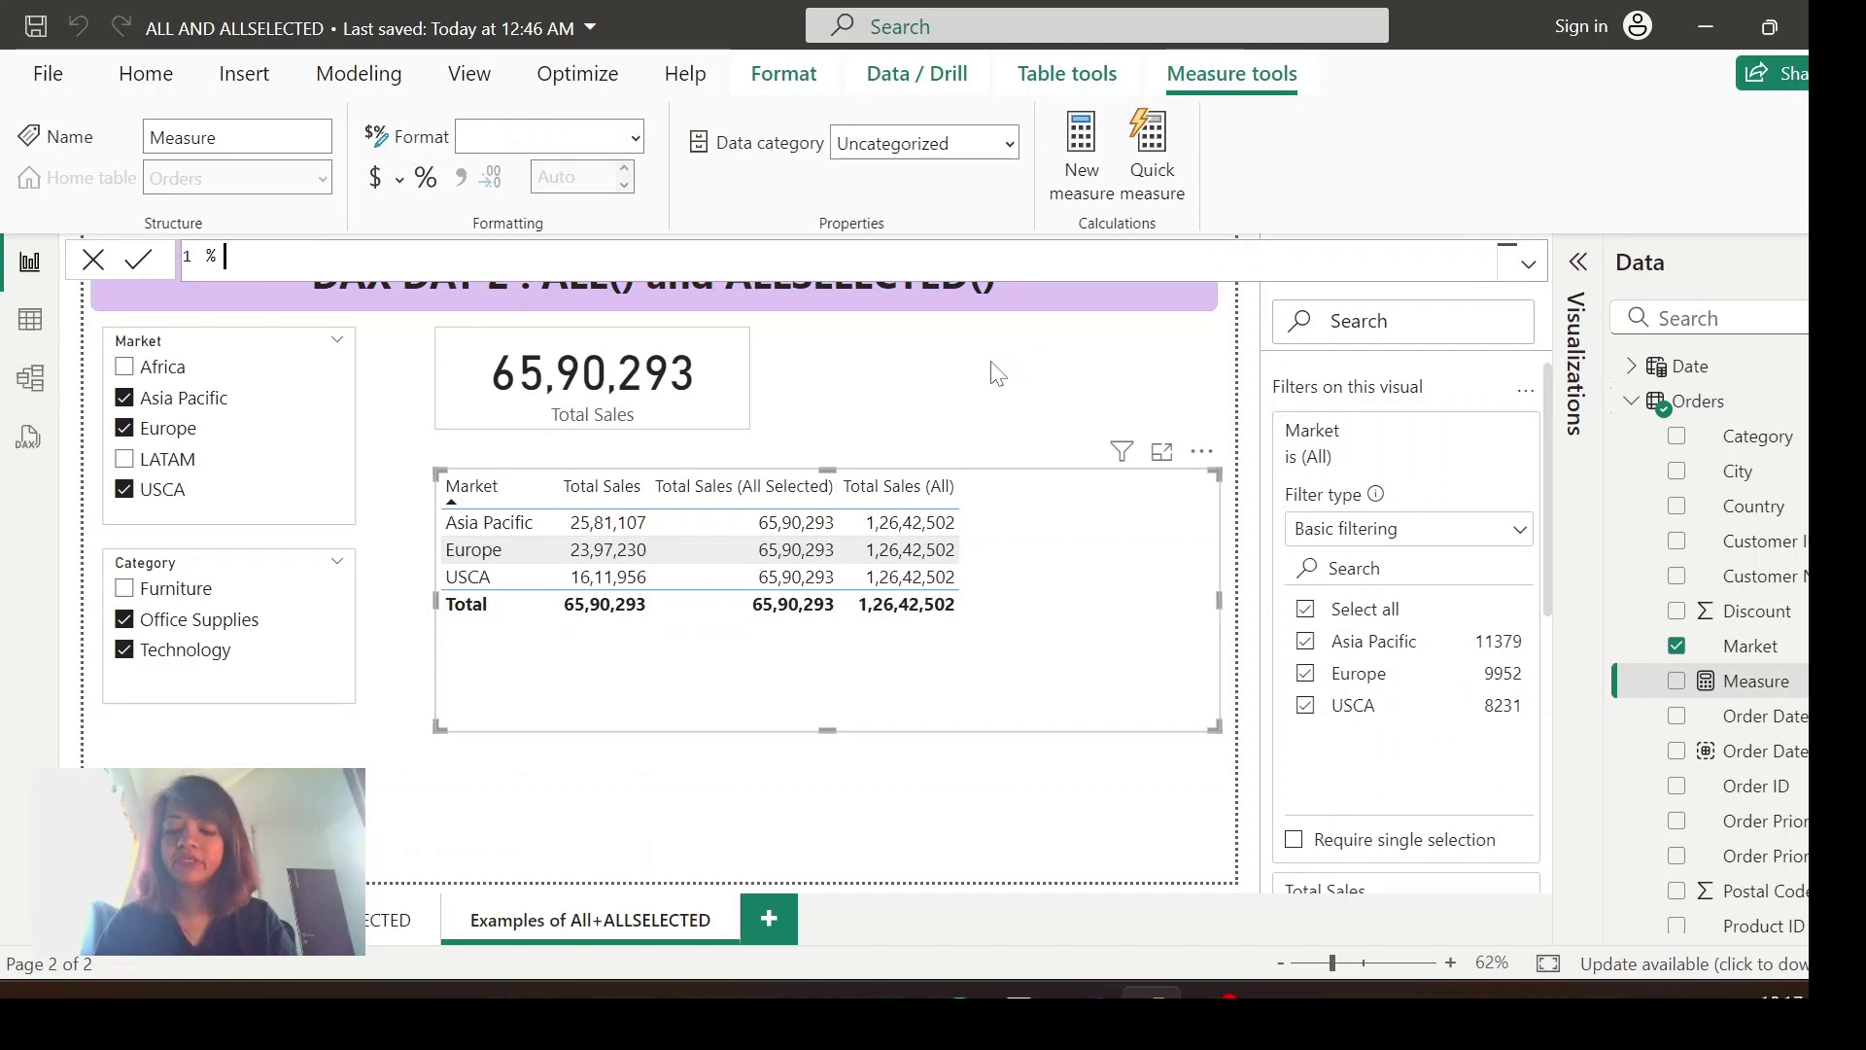
{"action": "type", "text": "a"}
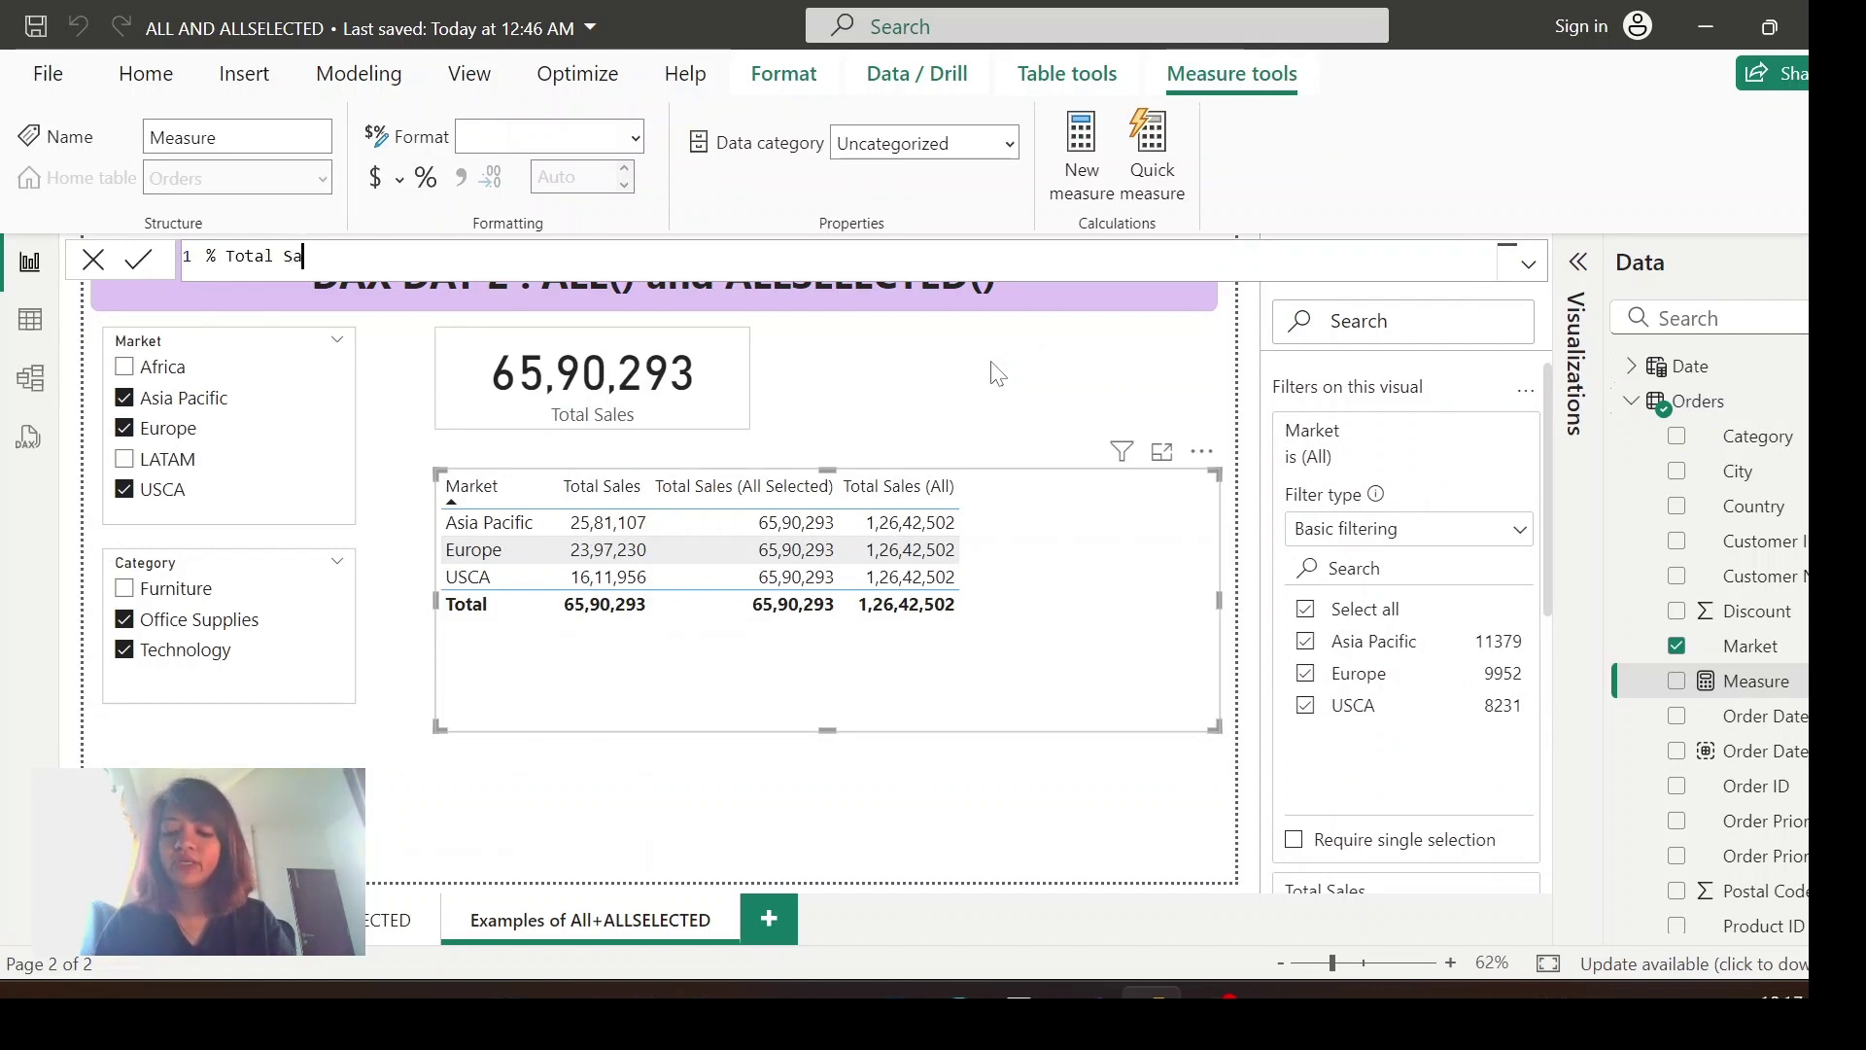
{"action": "type", "text": "les (All) = divi"}
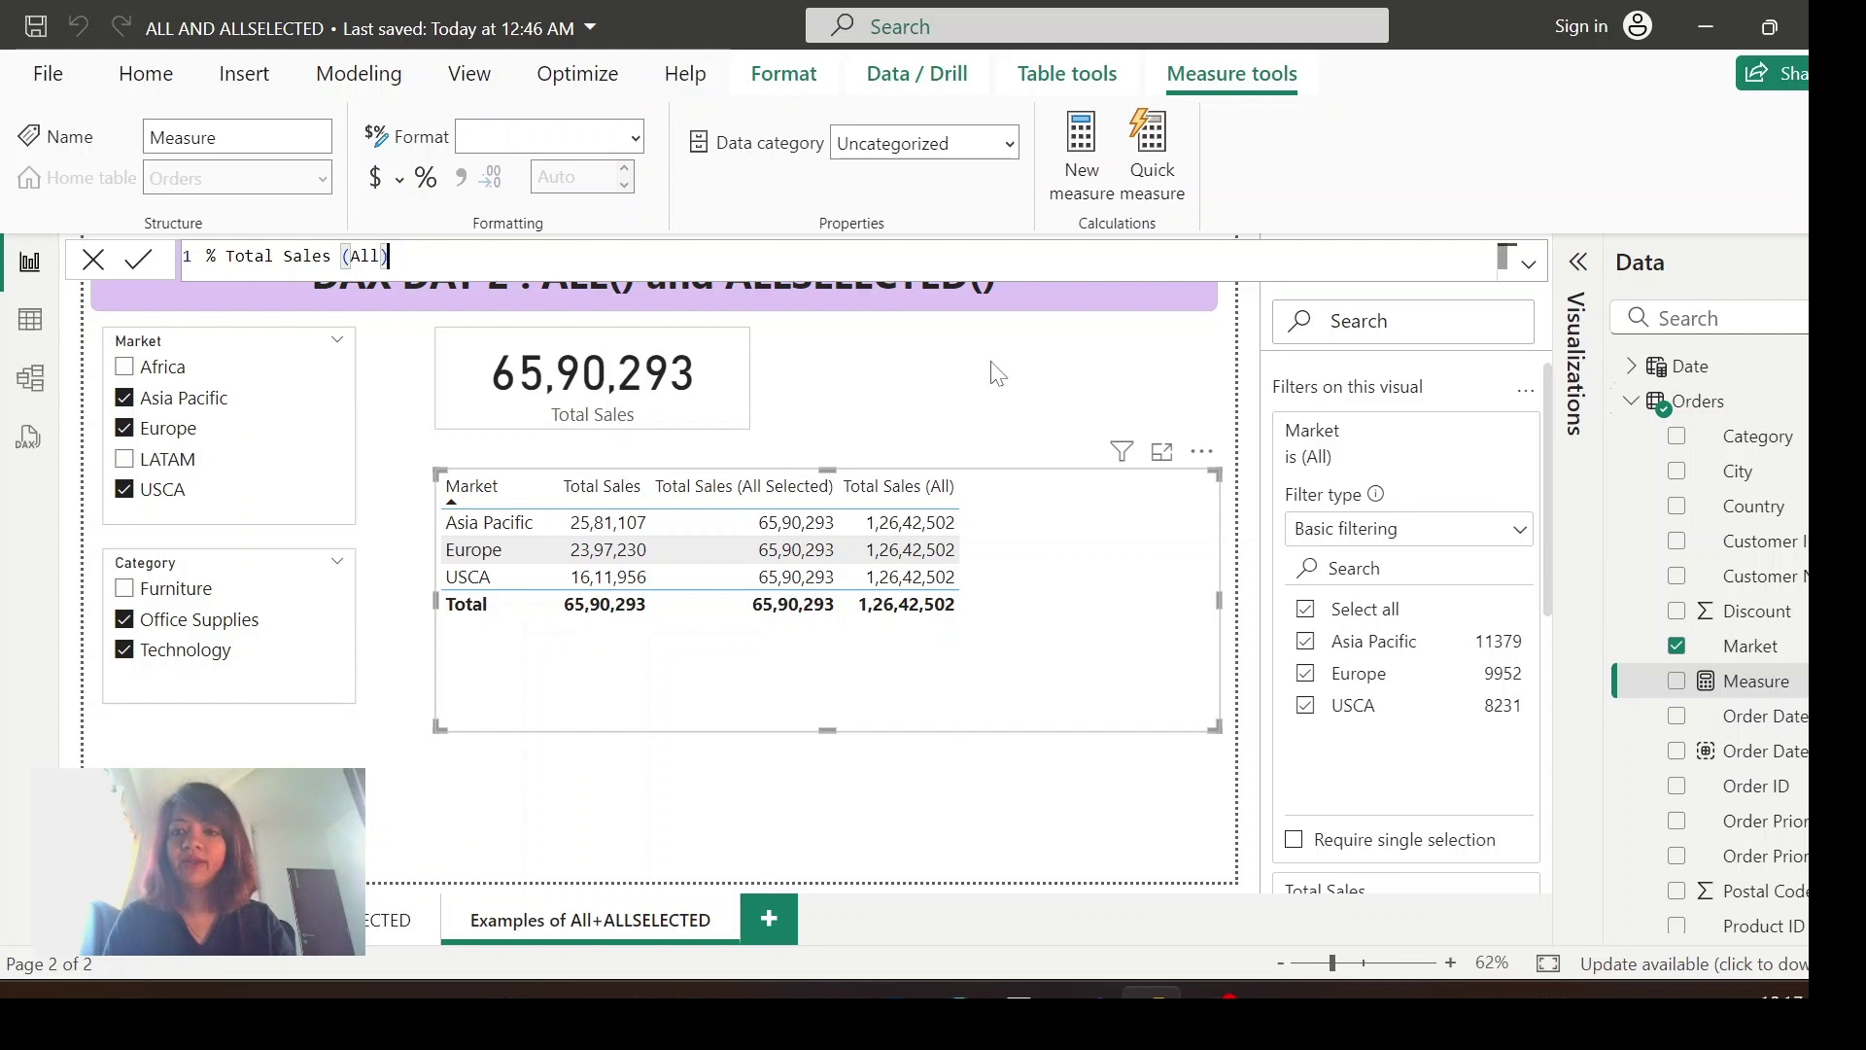
{"action": "key", "text": "Tab"}
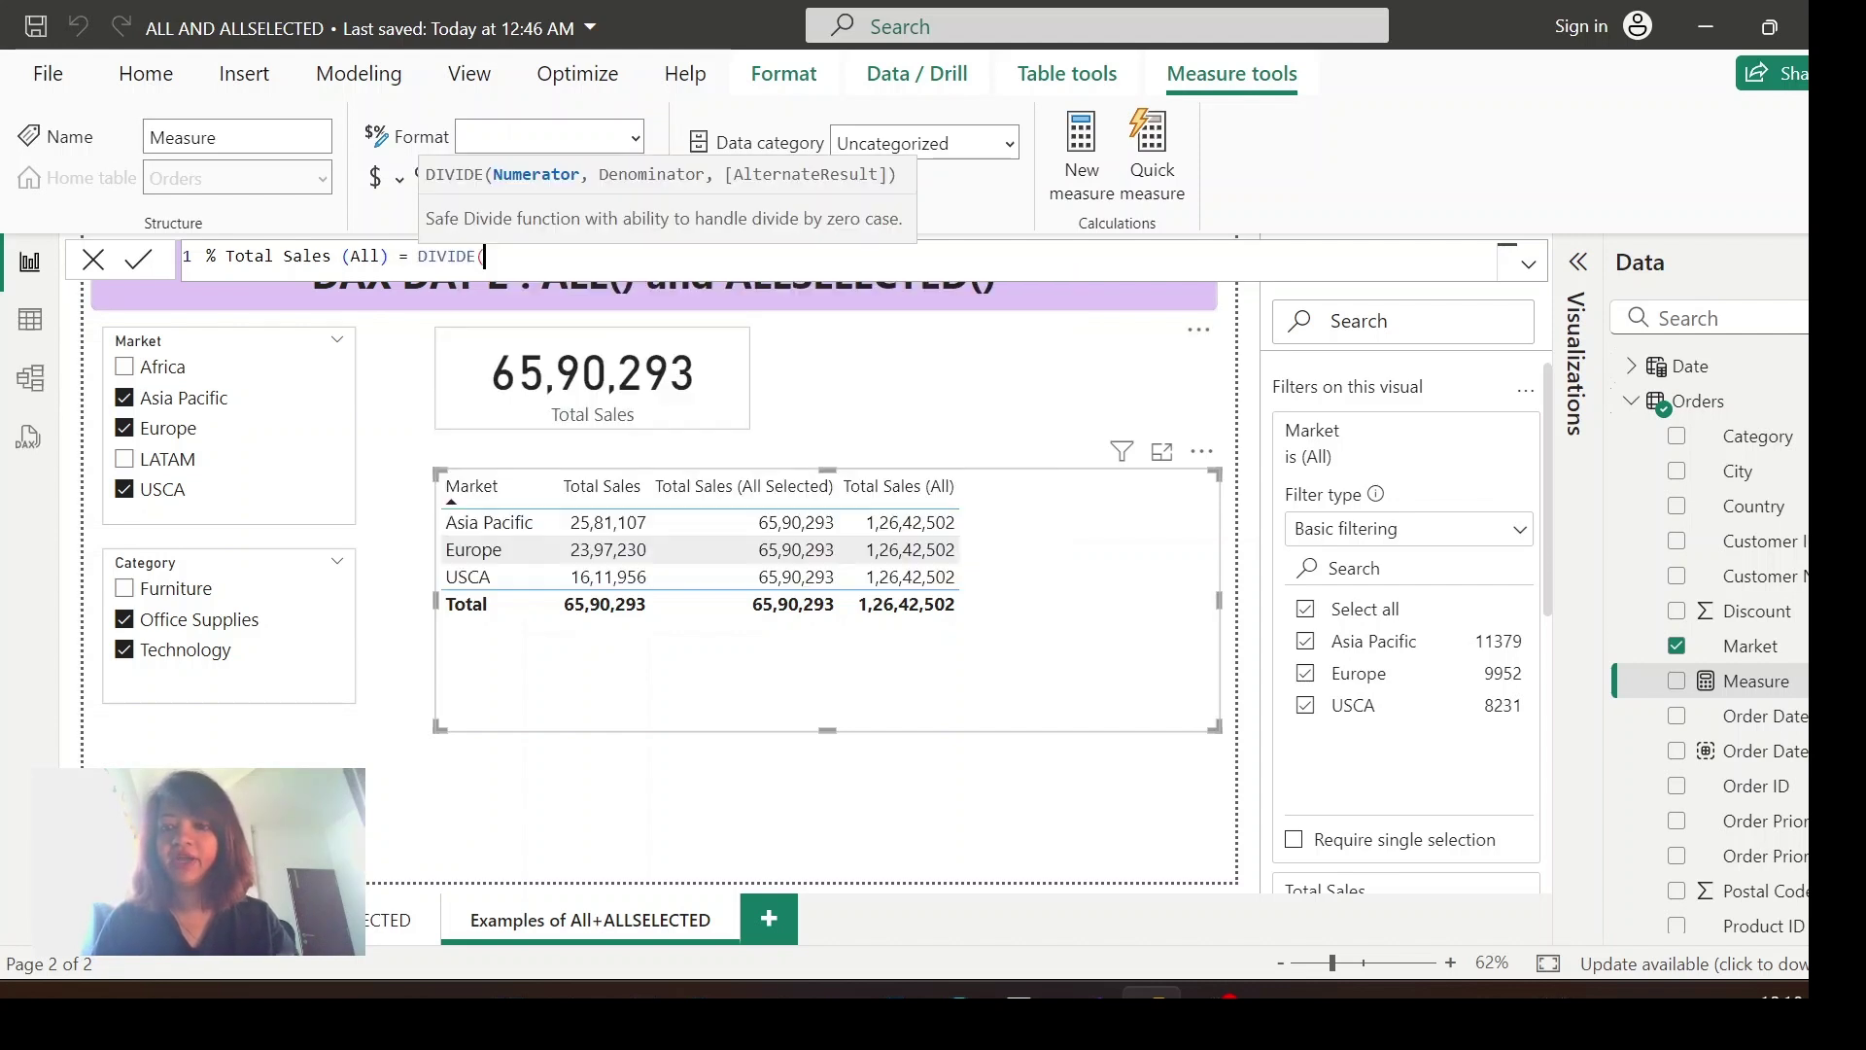
{"action": "type", "text": "total"}
{"action": "key", "text": "Tab"}
{"action": "type", "text": ",tot"}
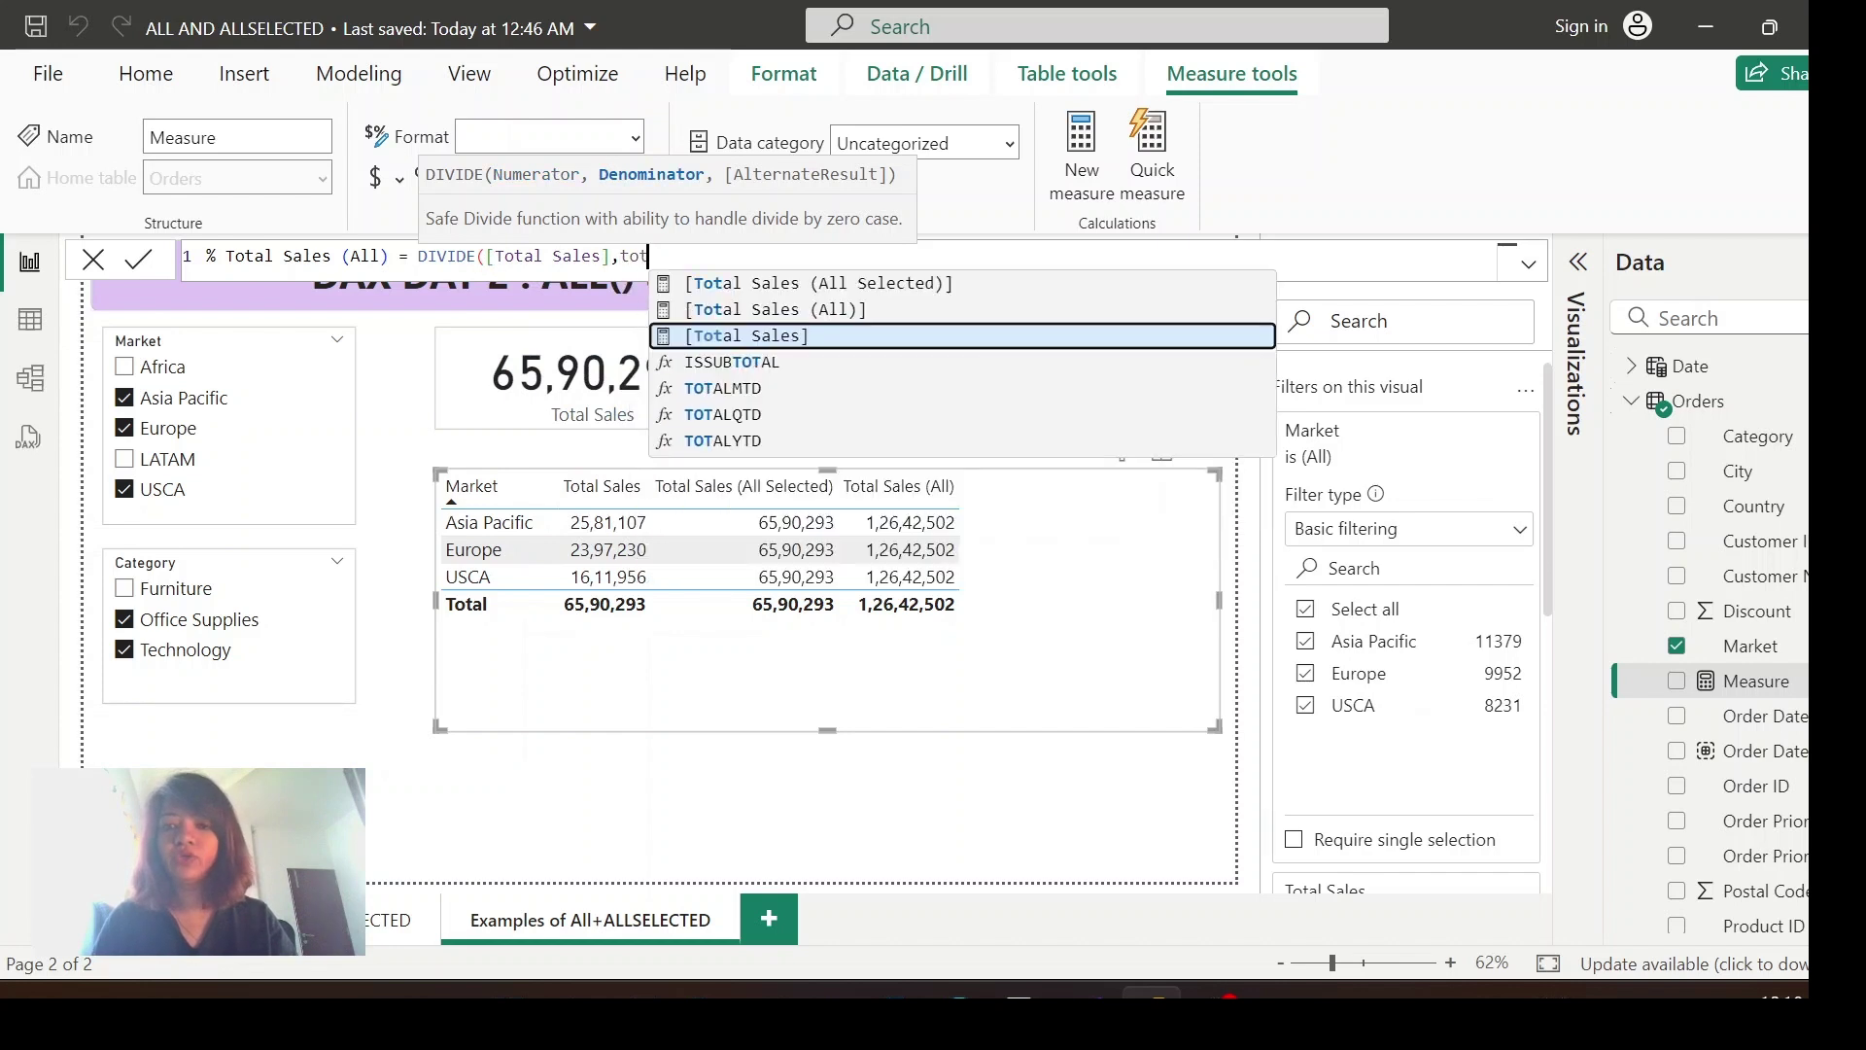
{"action": "key", "text": "Up"}
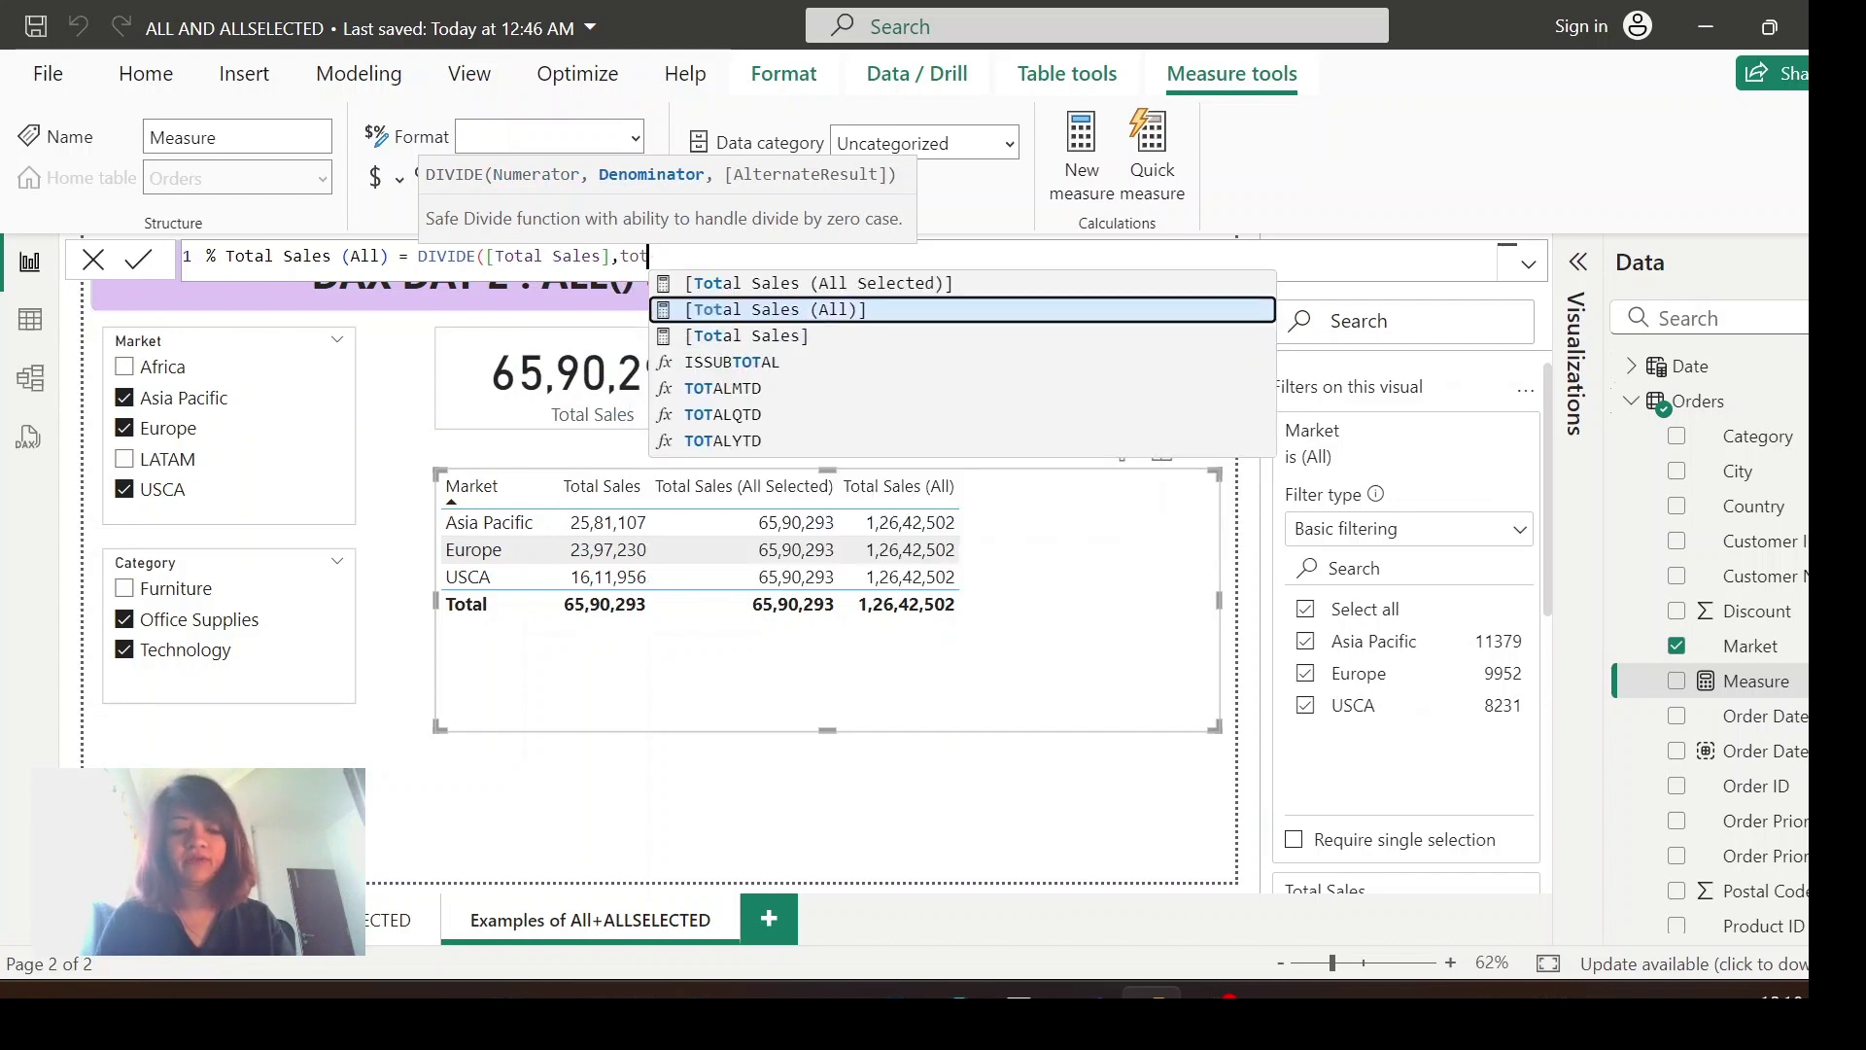
{"action": "key", "text": "Tab"}
{"action": "type", "text": ")"}
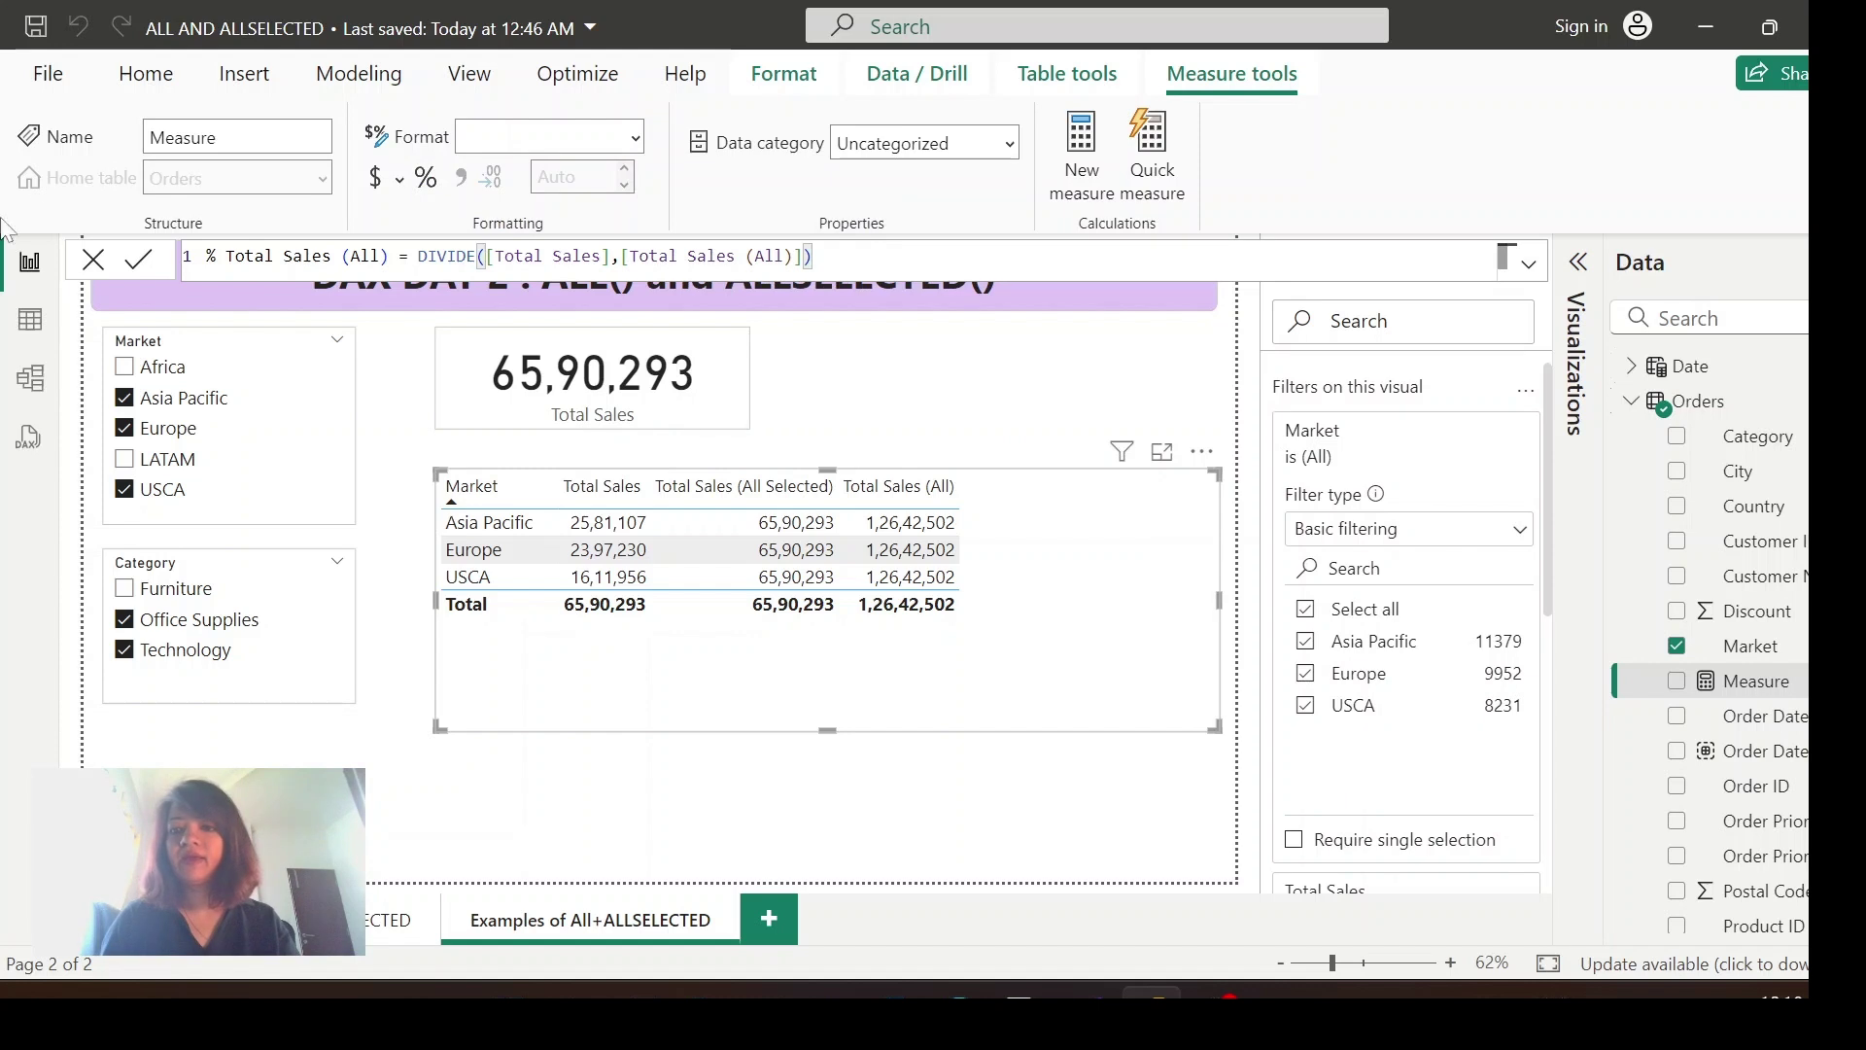
{"action": "left_click", "coordinate": [150, 258]}
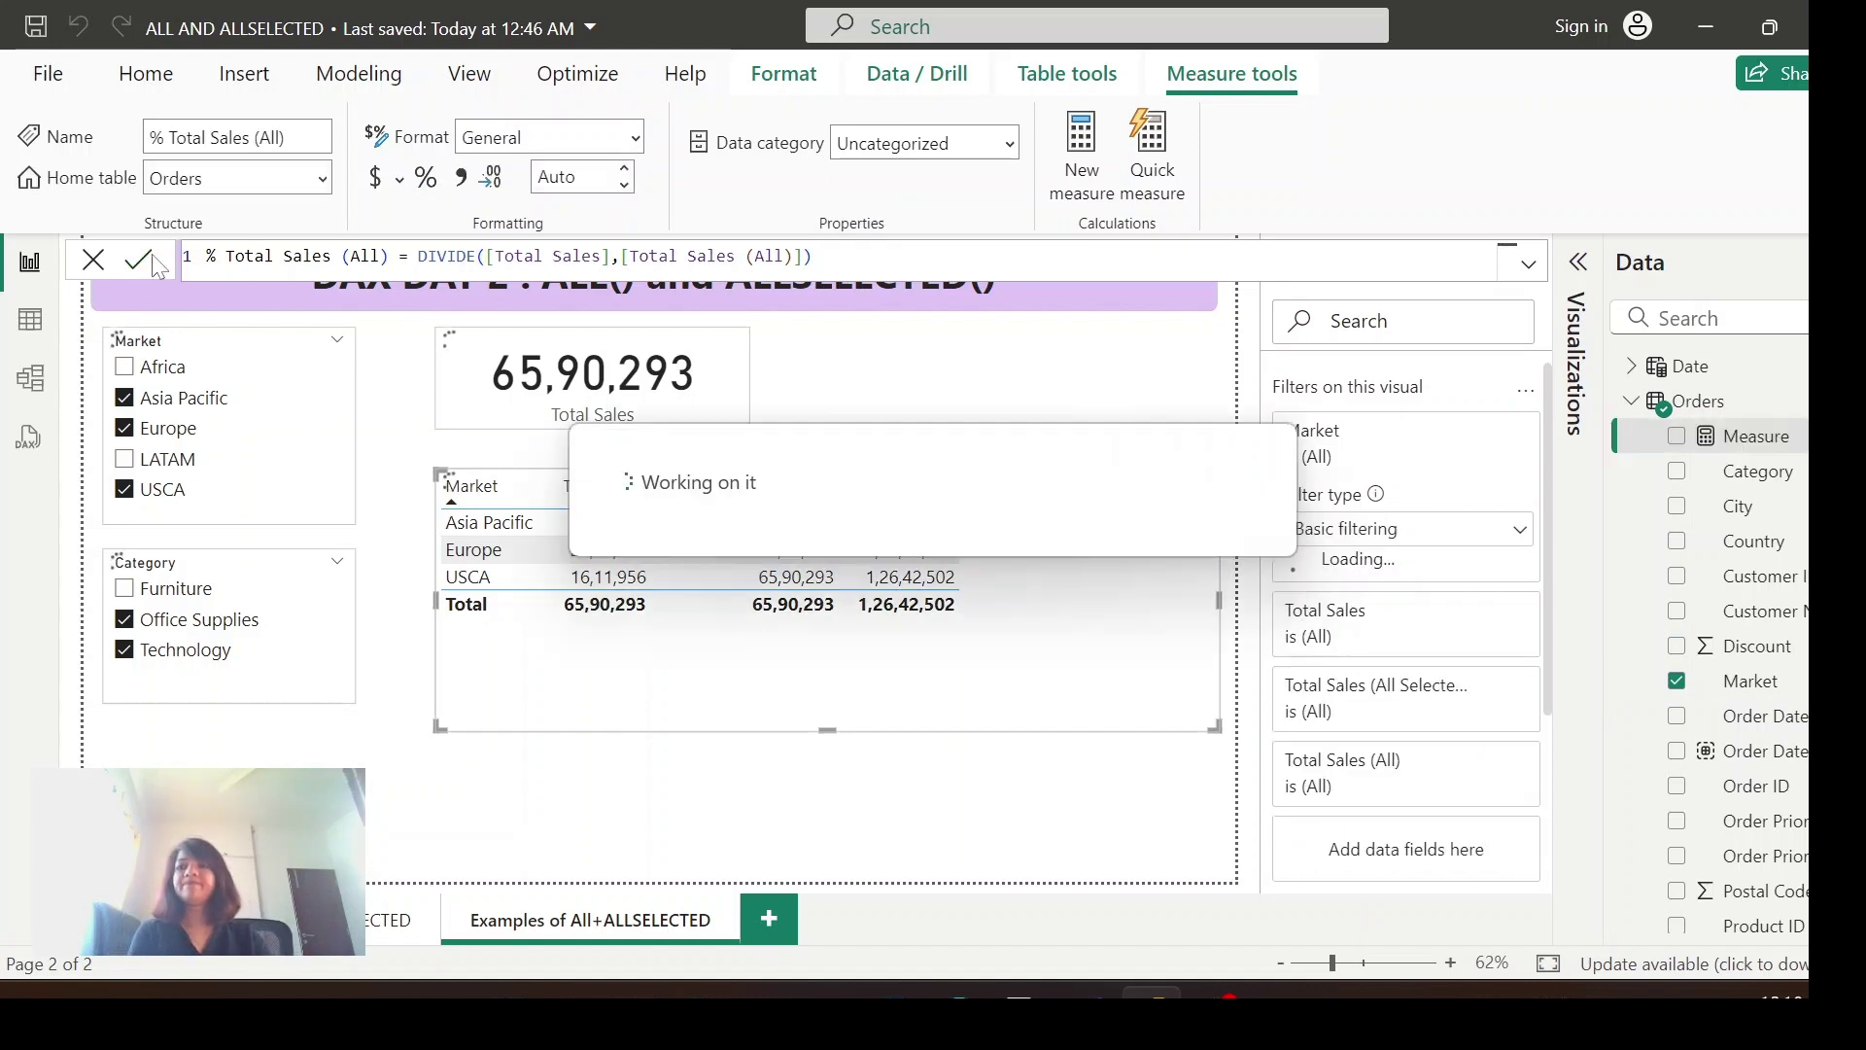
Step: Format % Total Sales (All) as a percentage and add it to the table
{"action": "left_click", "coordinate": [432, 177]}
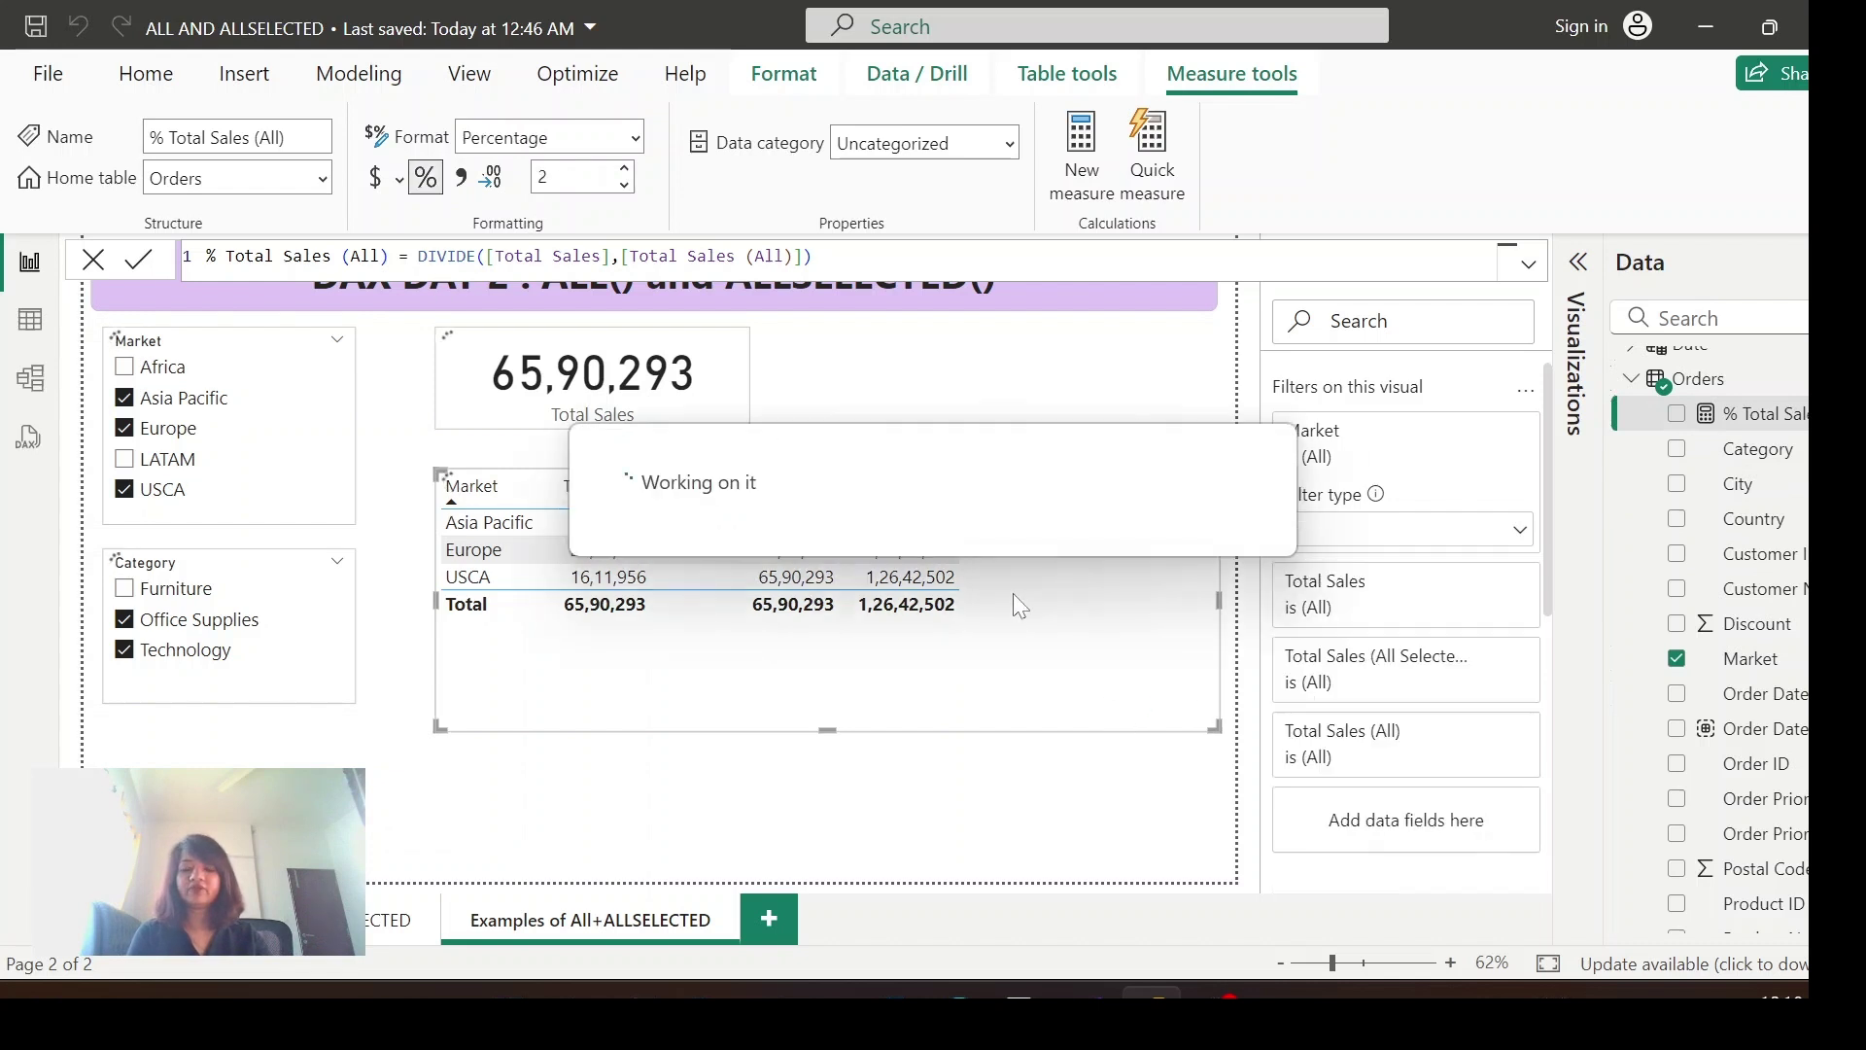
{"action": "left_click", "coordinate": [1675, 413]}
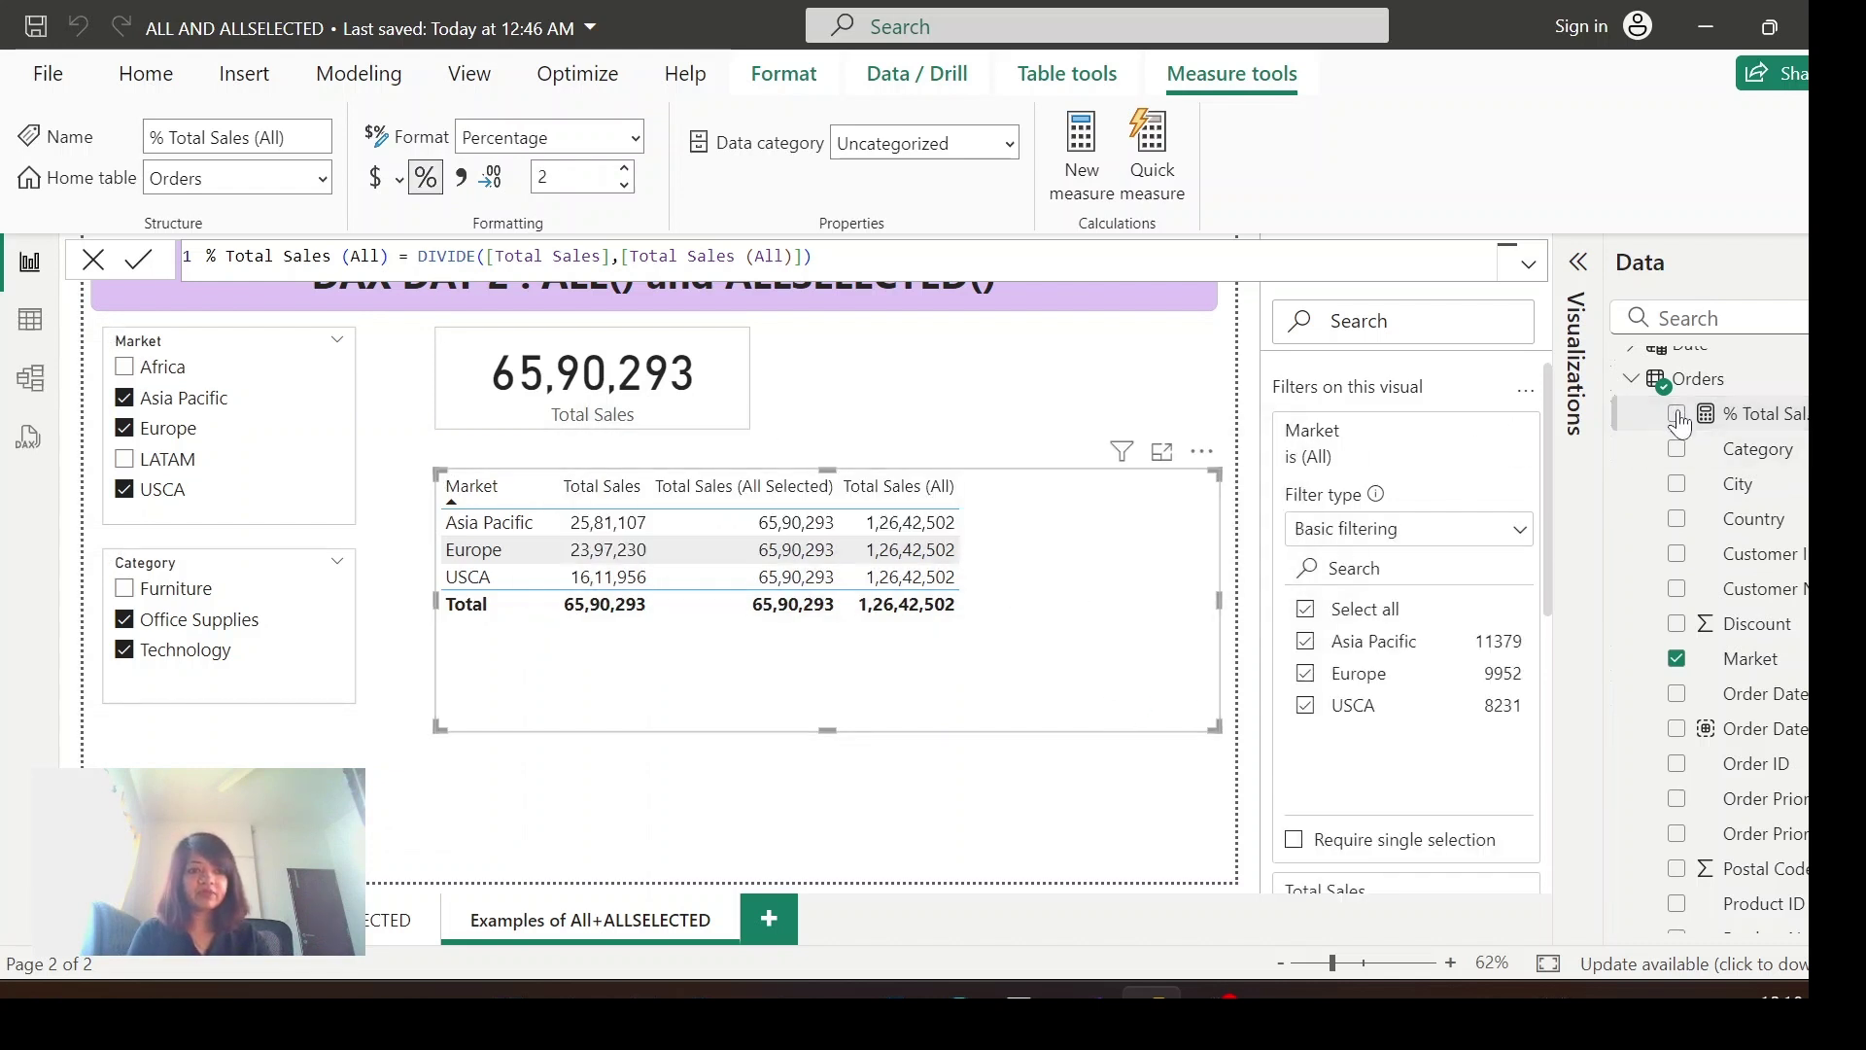
{"action": "left_click", "coordinate": [1020, 700]}
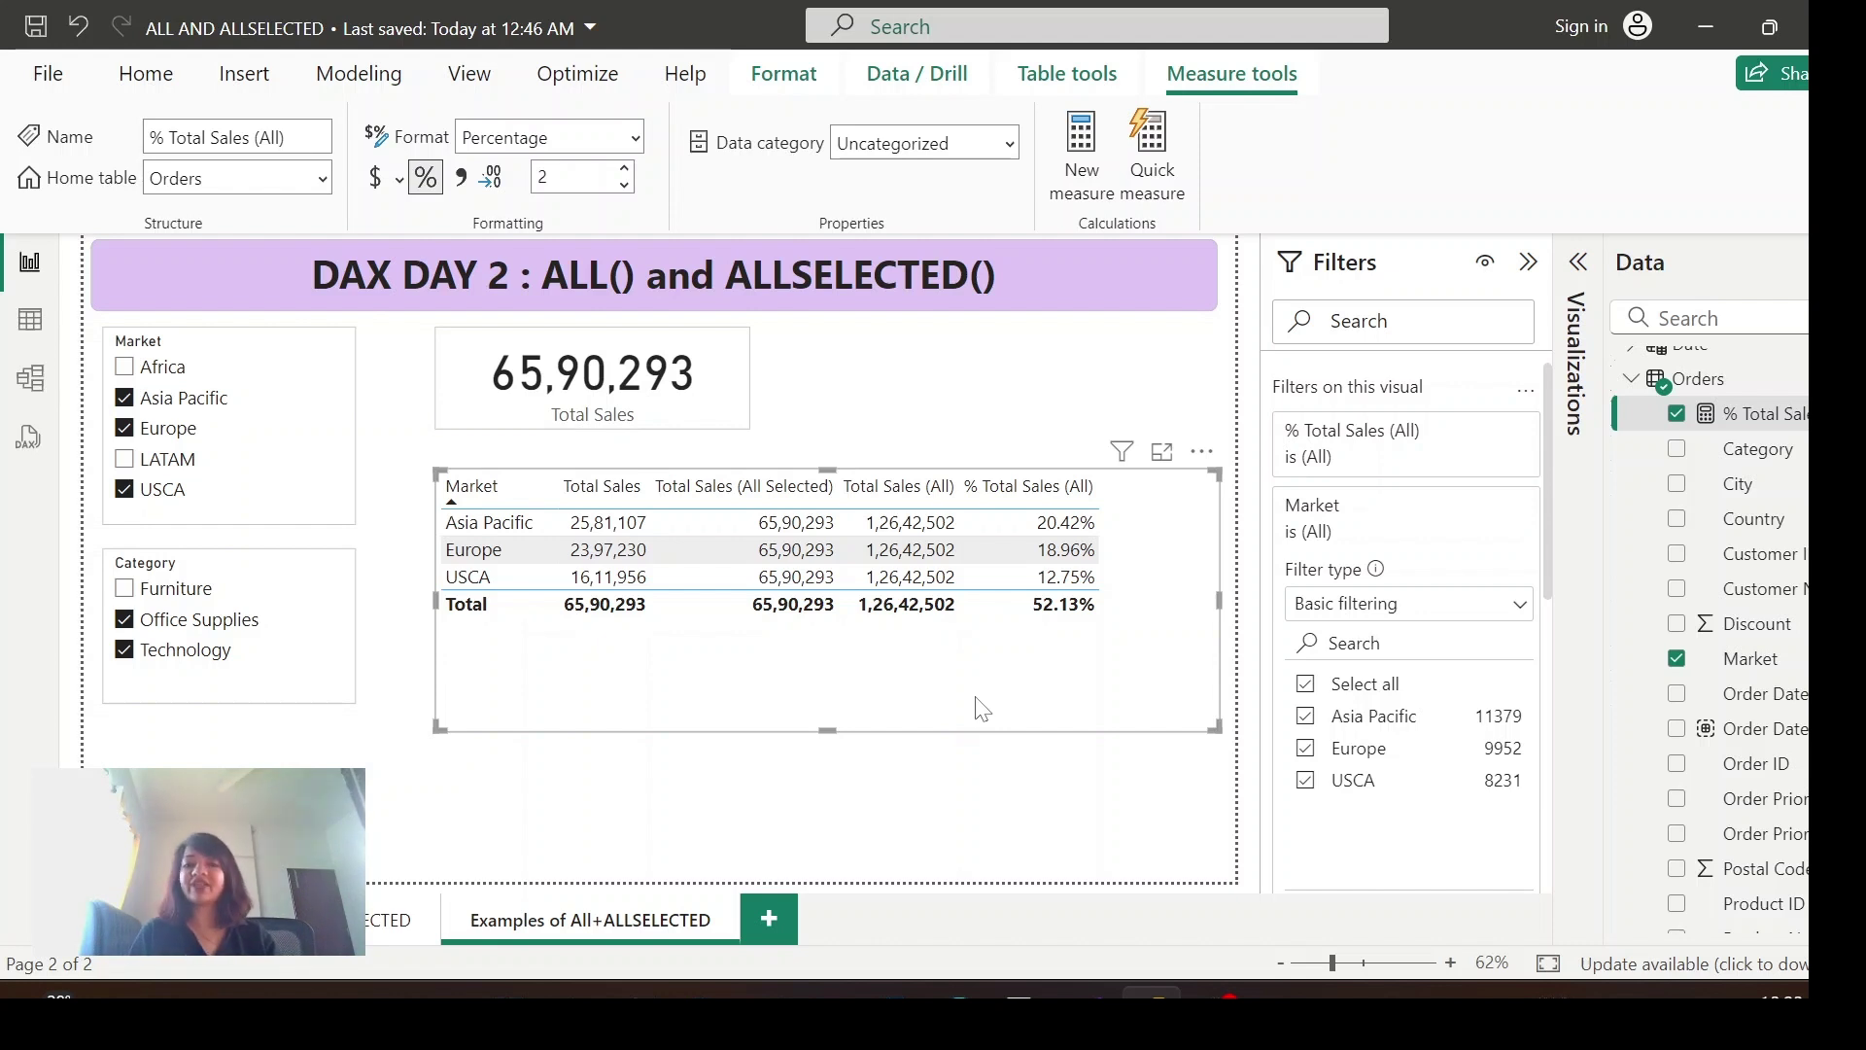
Step: Create % Total Sales (All Selected) = DIVIDE([Total Sales], [Total Sales (All Selected)]) and add it to the table
{"action": "right_click", "coordinate": [1705, 387]}
{"action": "left_click", "coordinate": [1483, 429]}
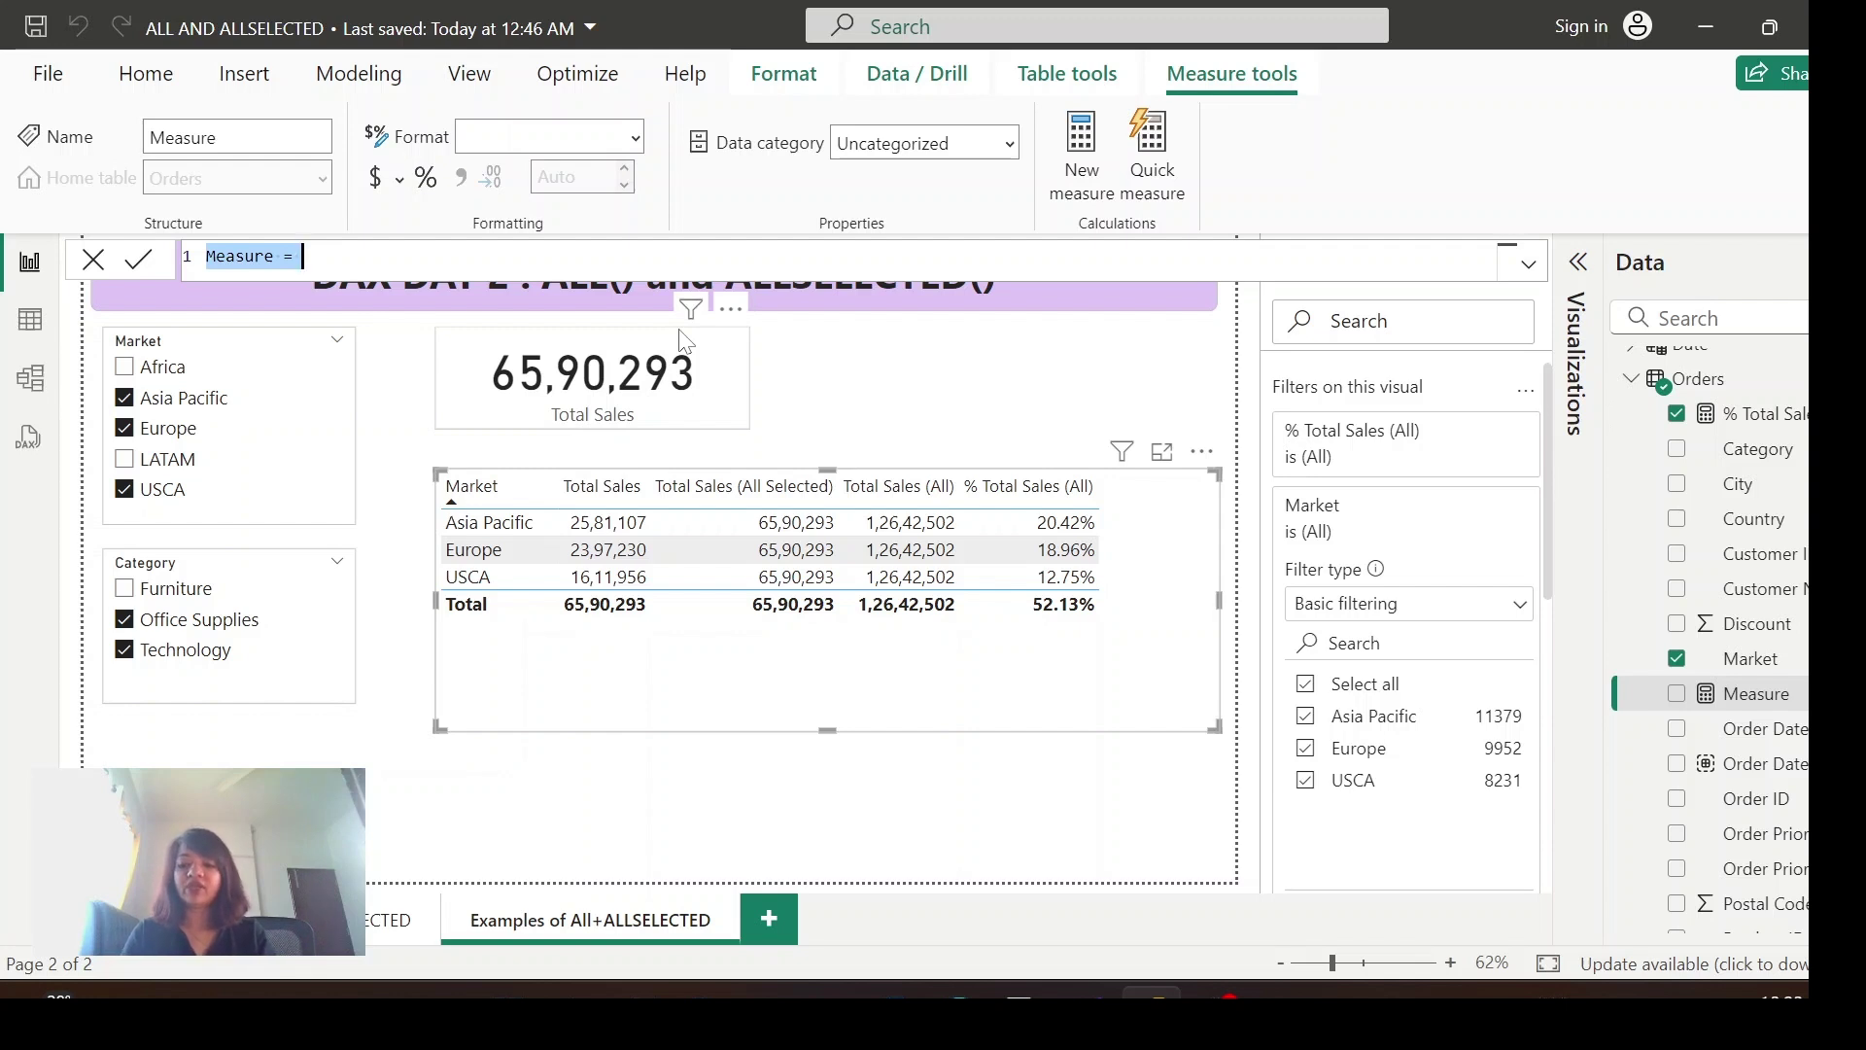
{"action": "type", "text": "%"}
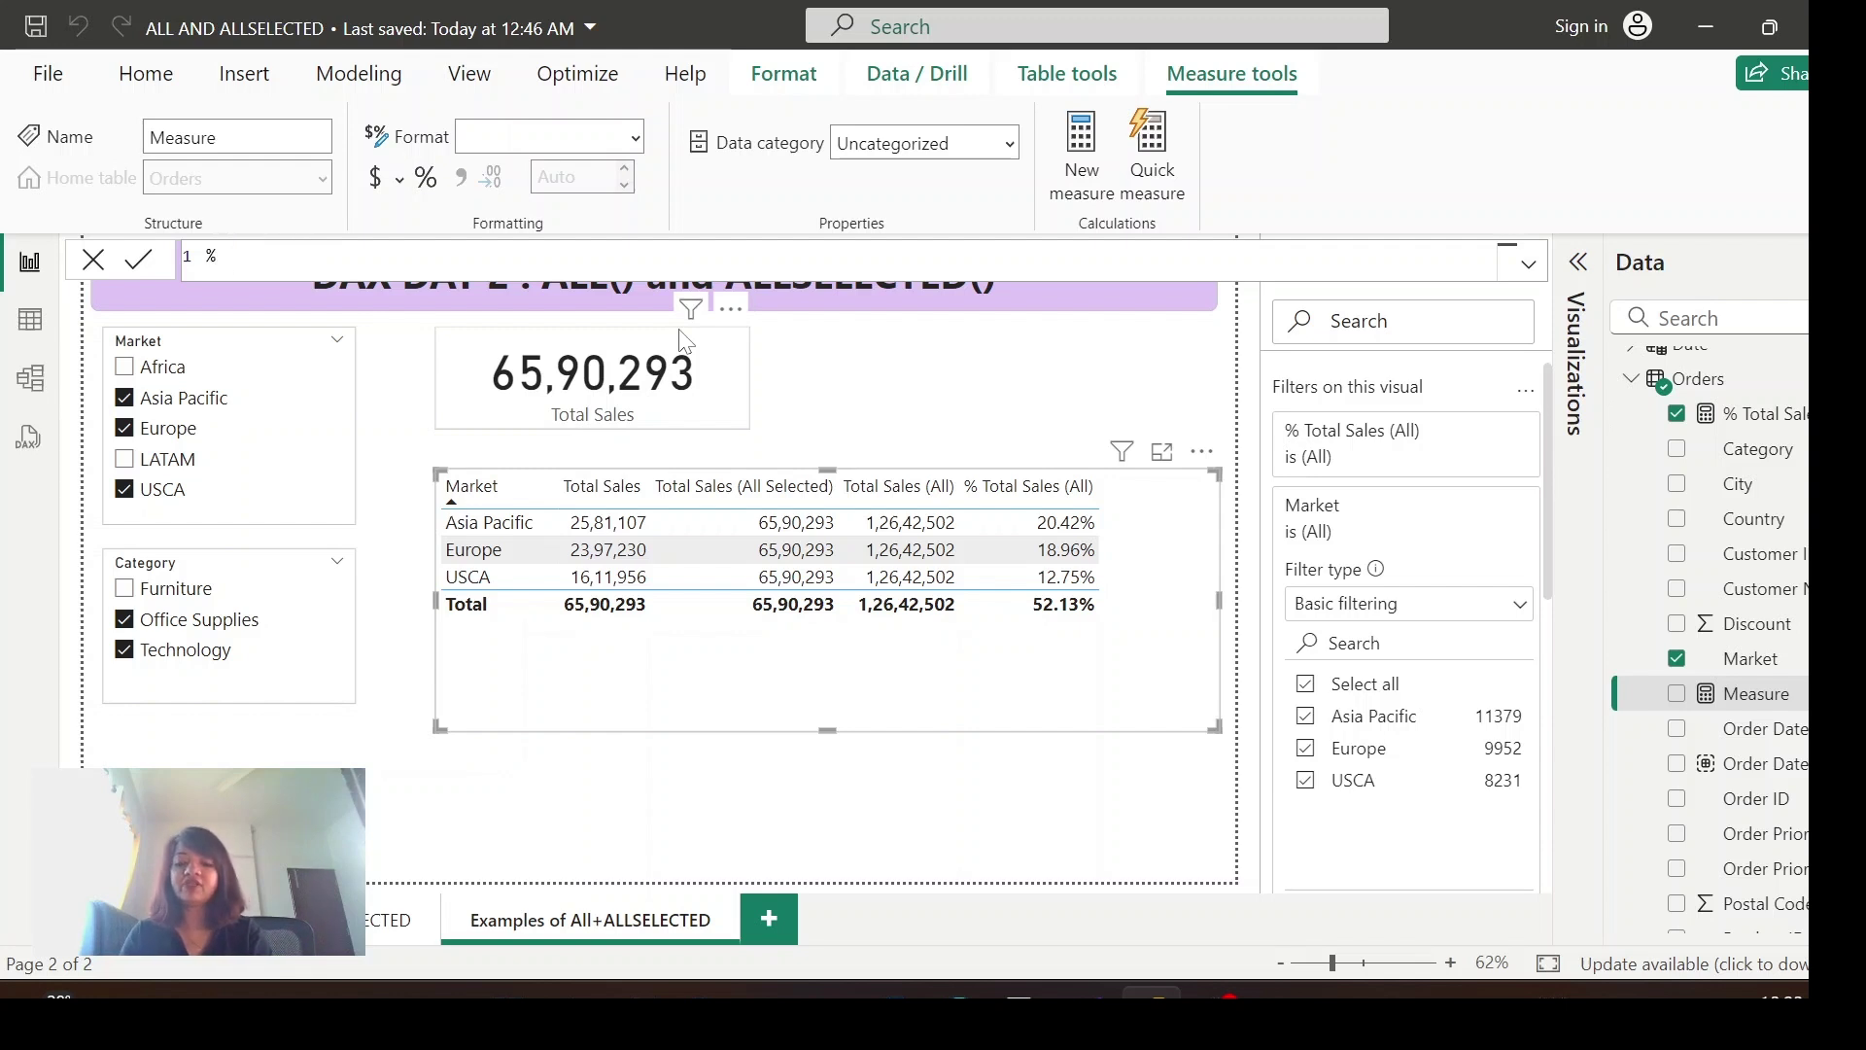
{"action": "type", "text": " Total Sales"}
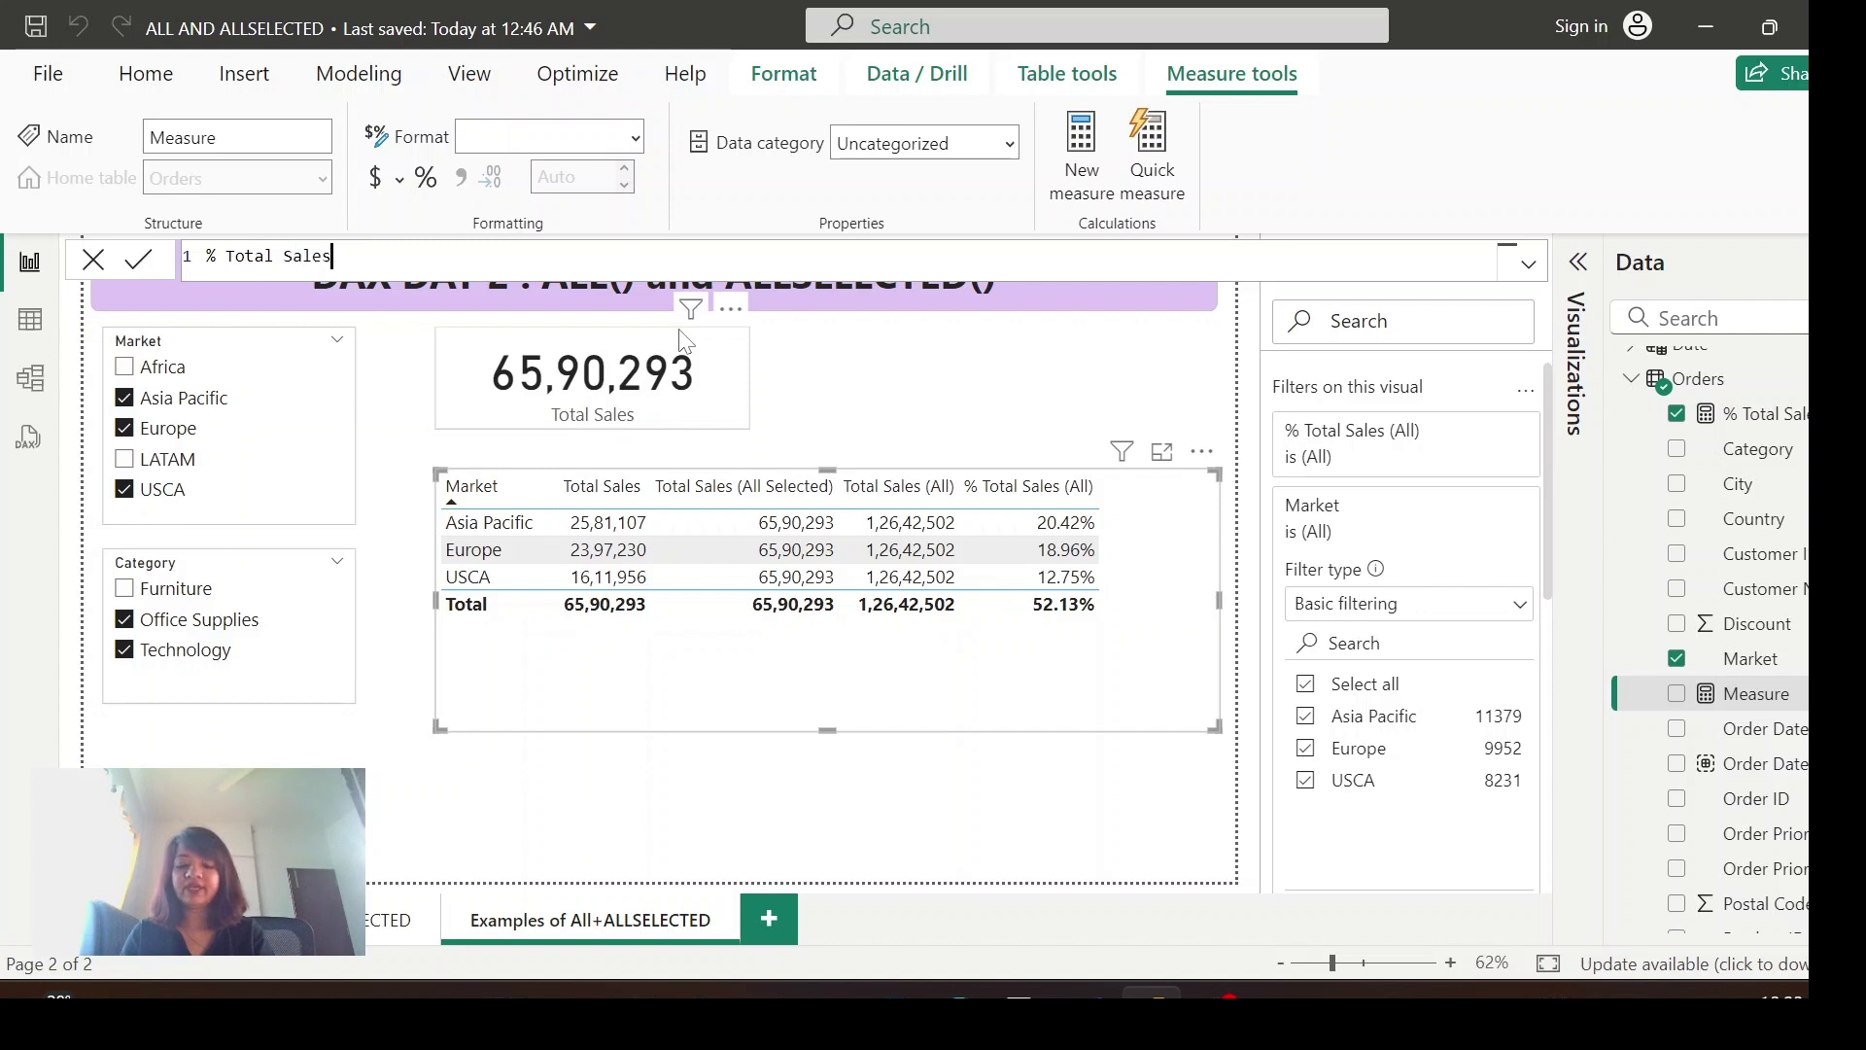
{"action": "type", "text": " (All S"}
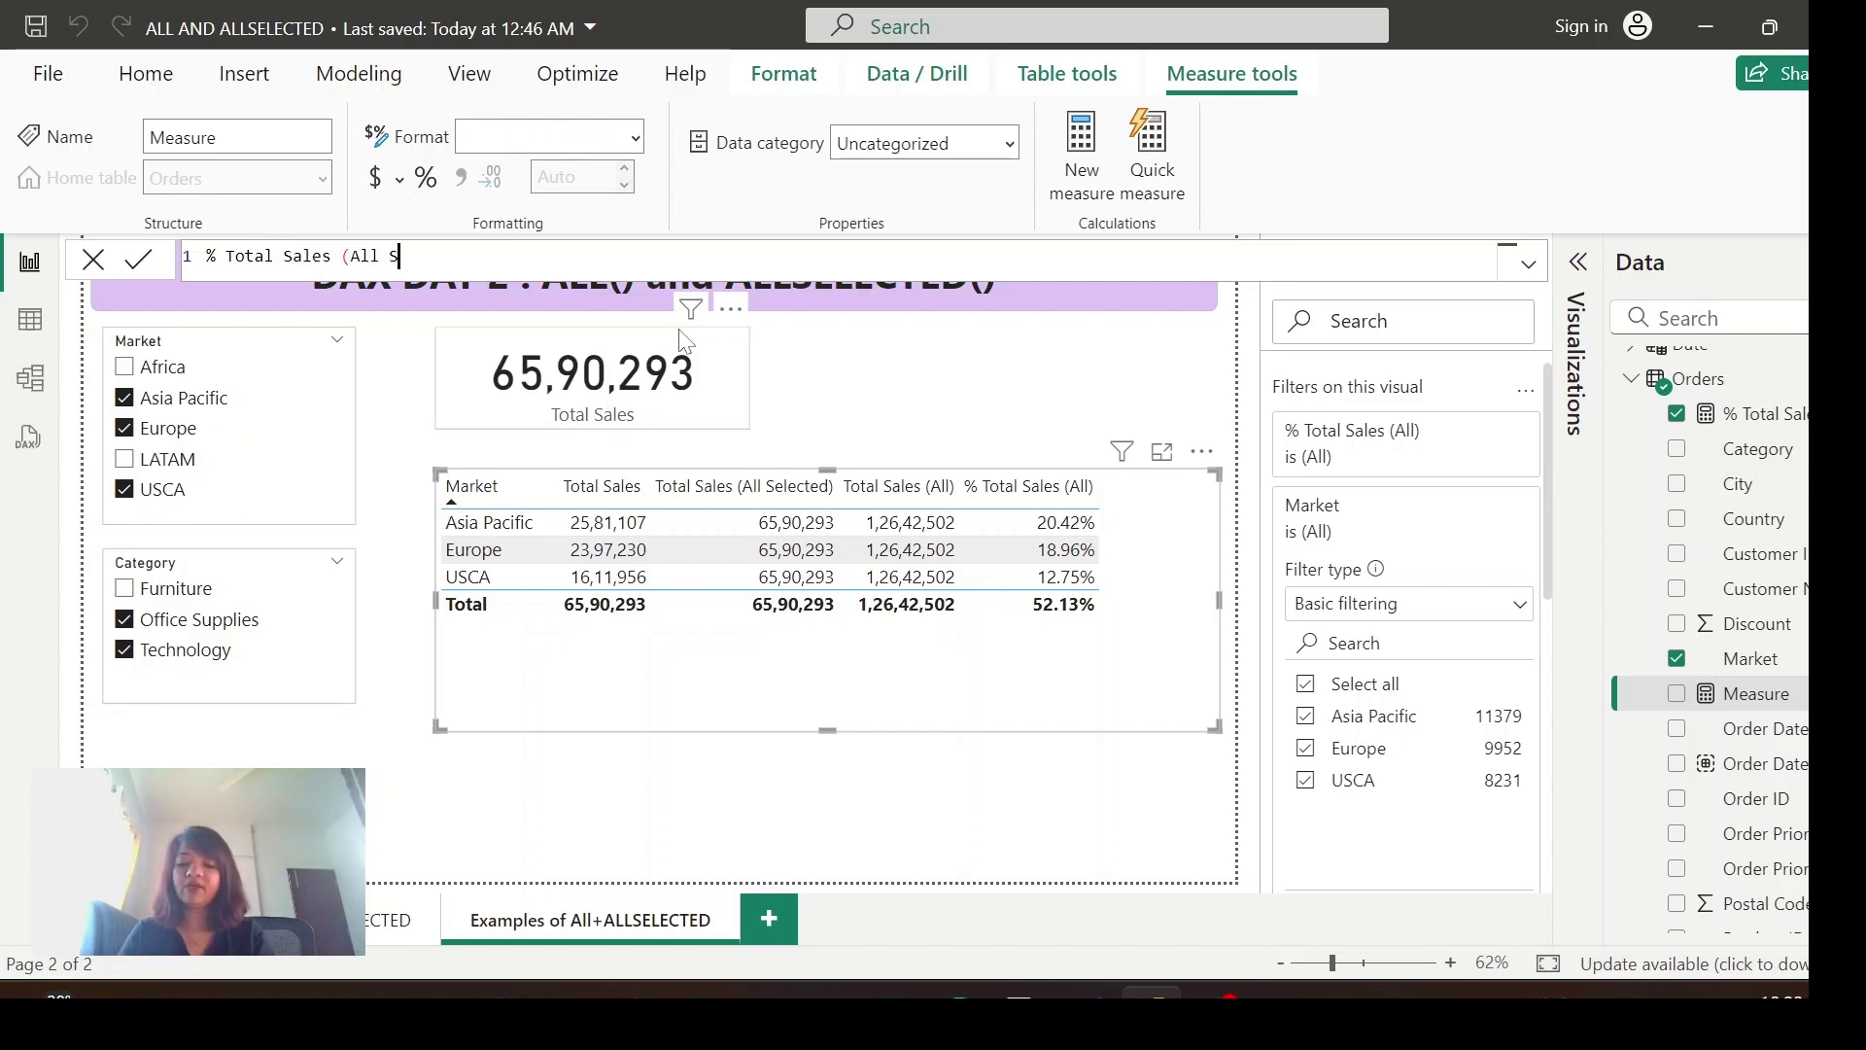
{"action": "type", "text": "elected) ="}
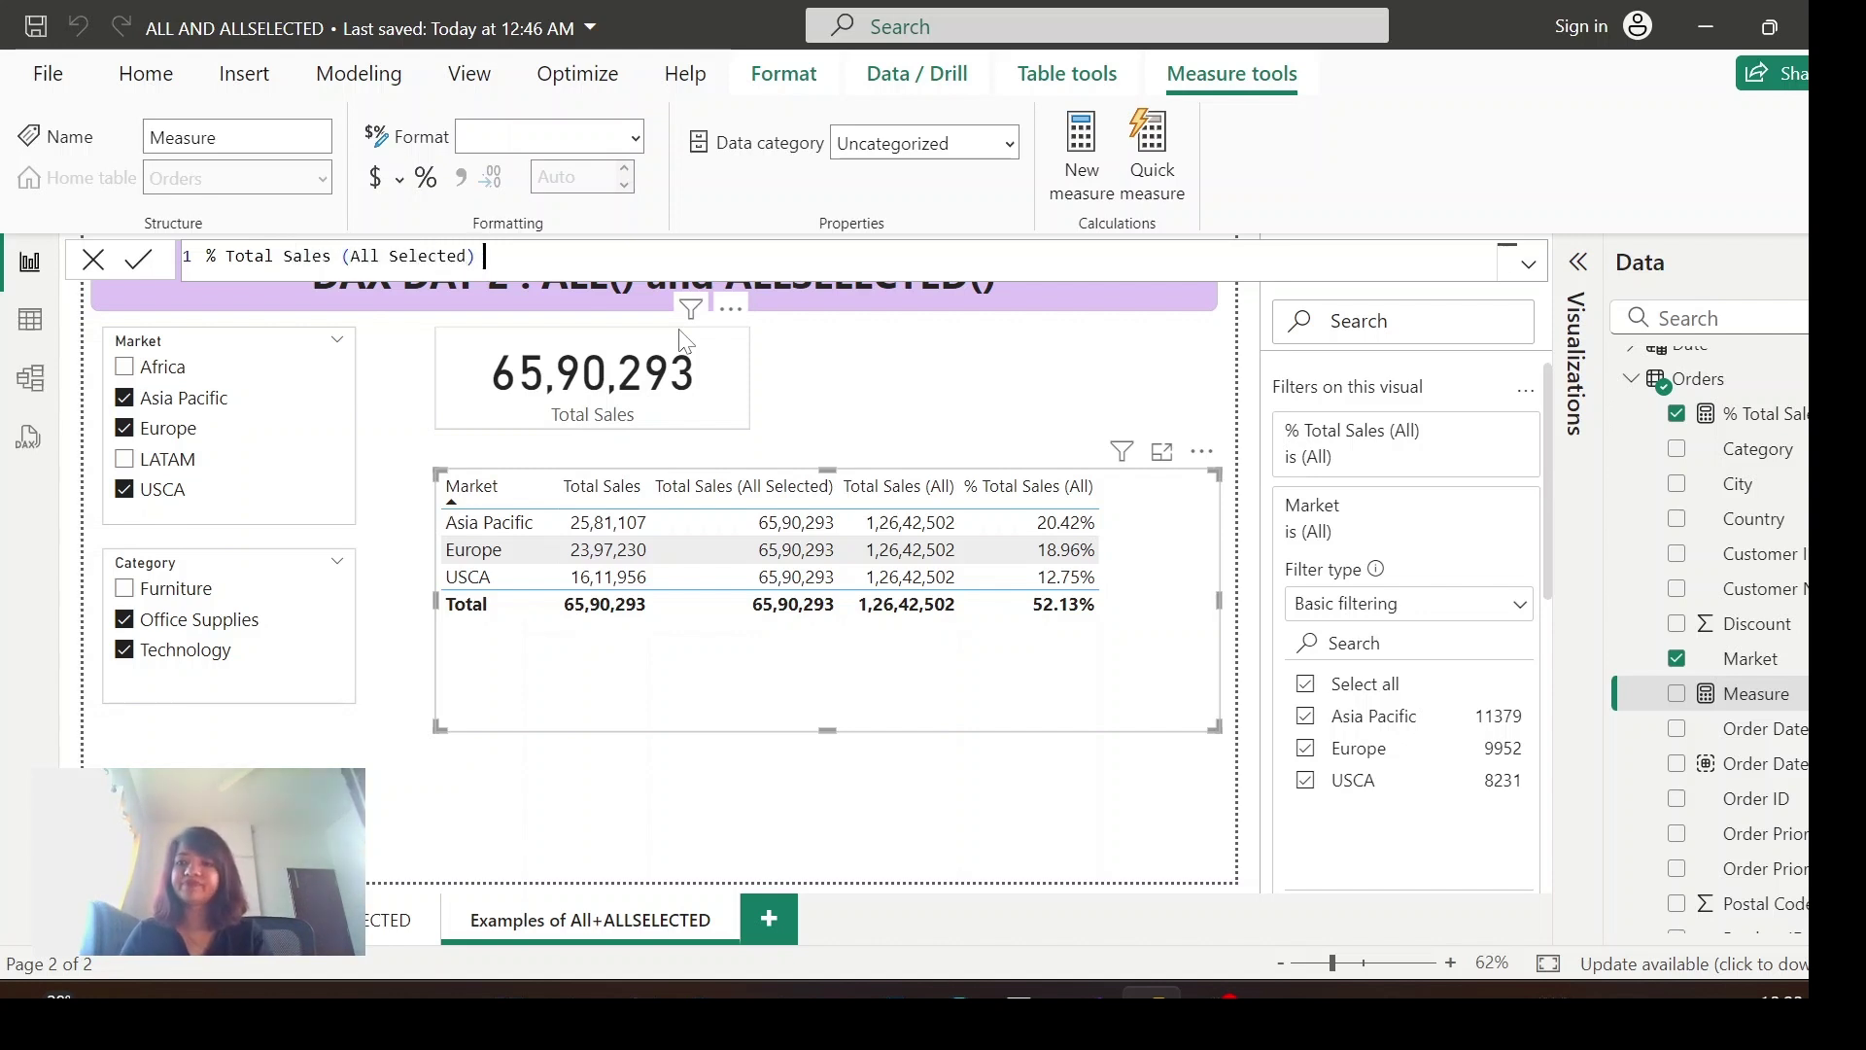
{"action": "type", "text": " d"}
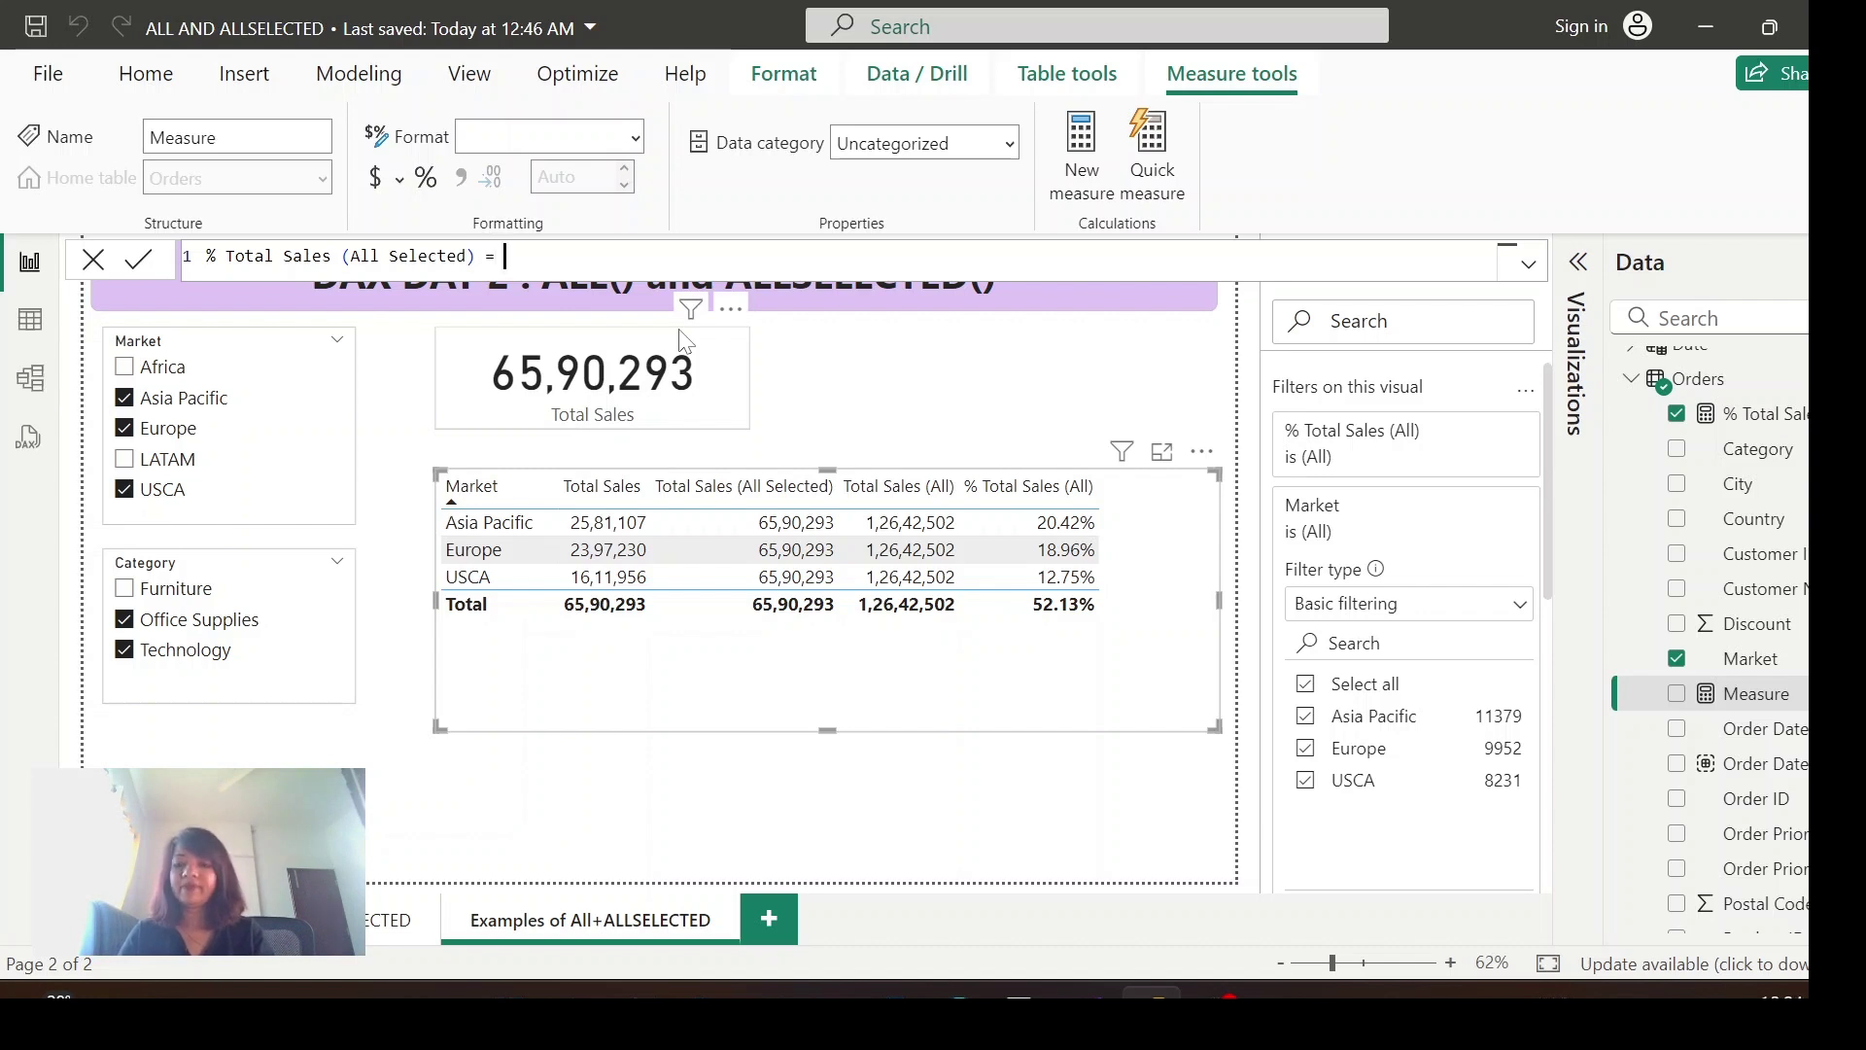
{"action": "type", "text": "iv"}
{"action": "key", "text": "Tab"}
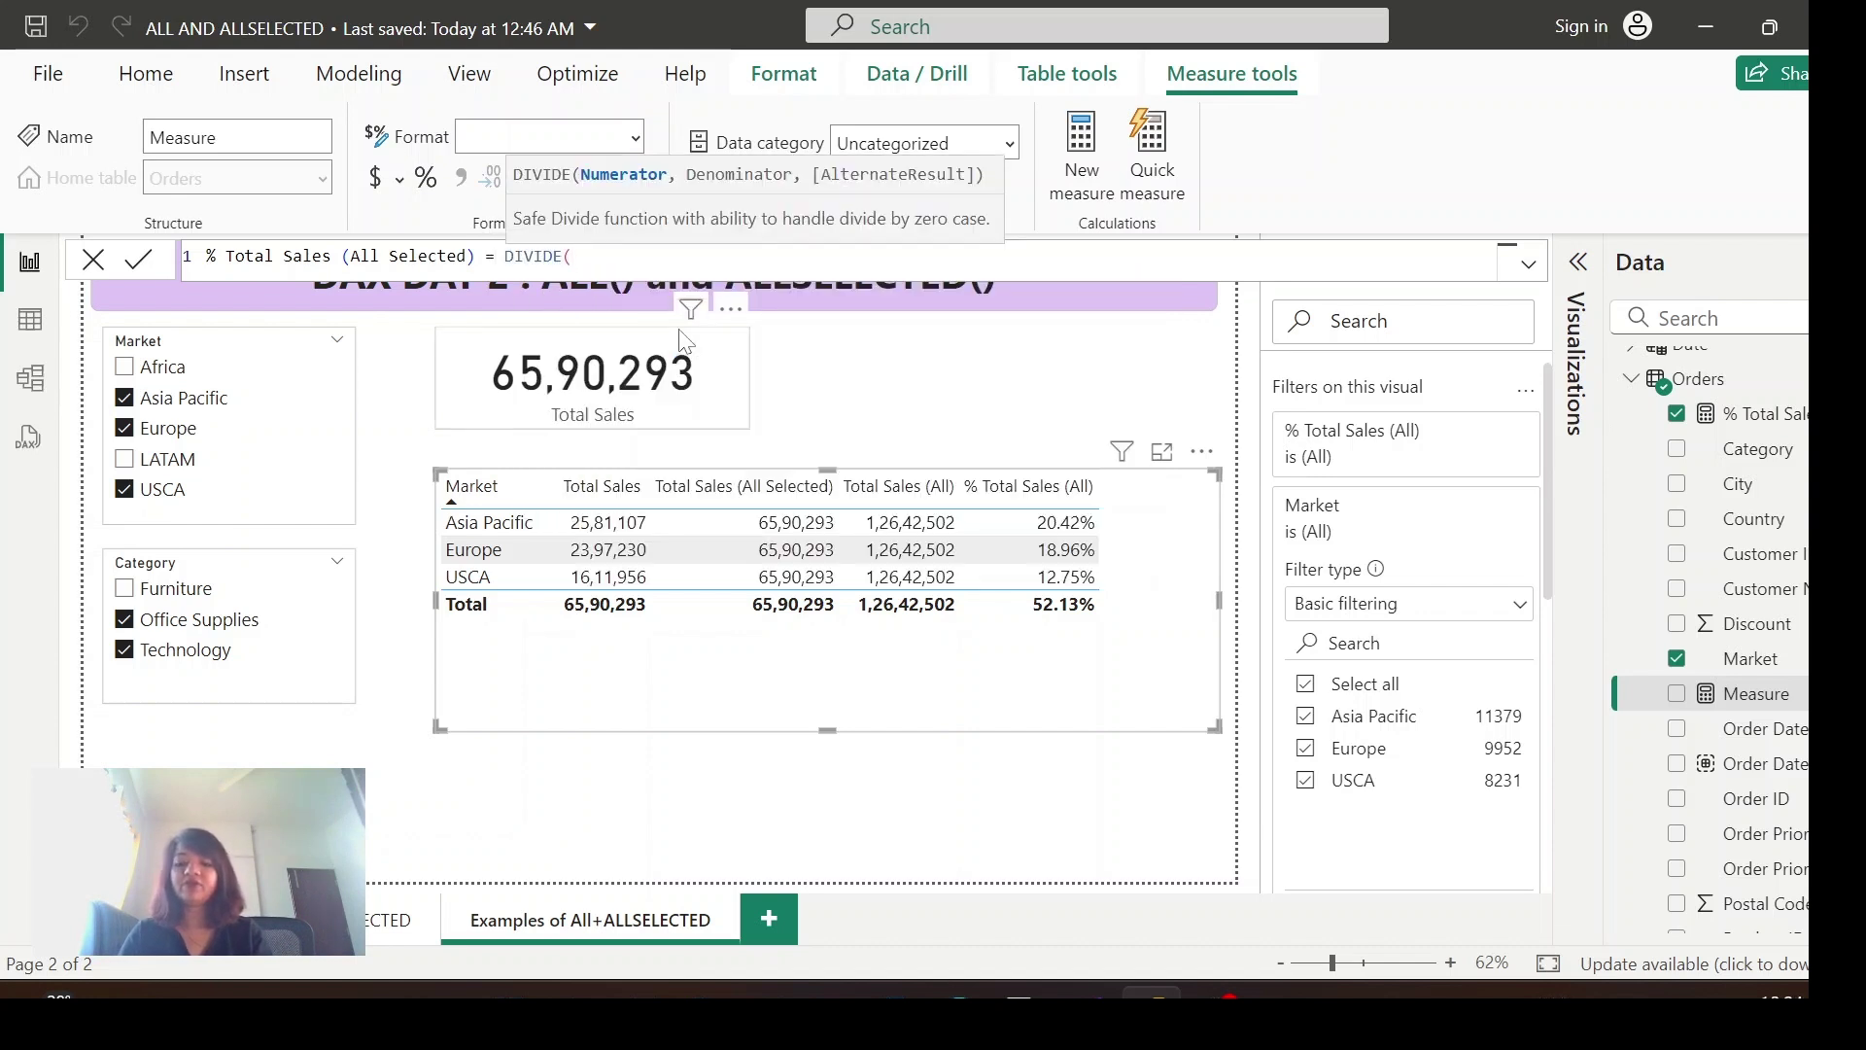
{"action": "type", "text": "tot"}
{"action": "key", "text": "Tab"}
{"action": "type", "text": ", total"}
{"action": "key", "text": "Up"}
{"action": "key", "text": "Up"}
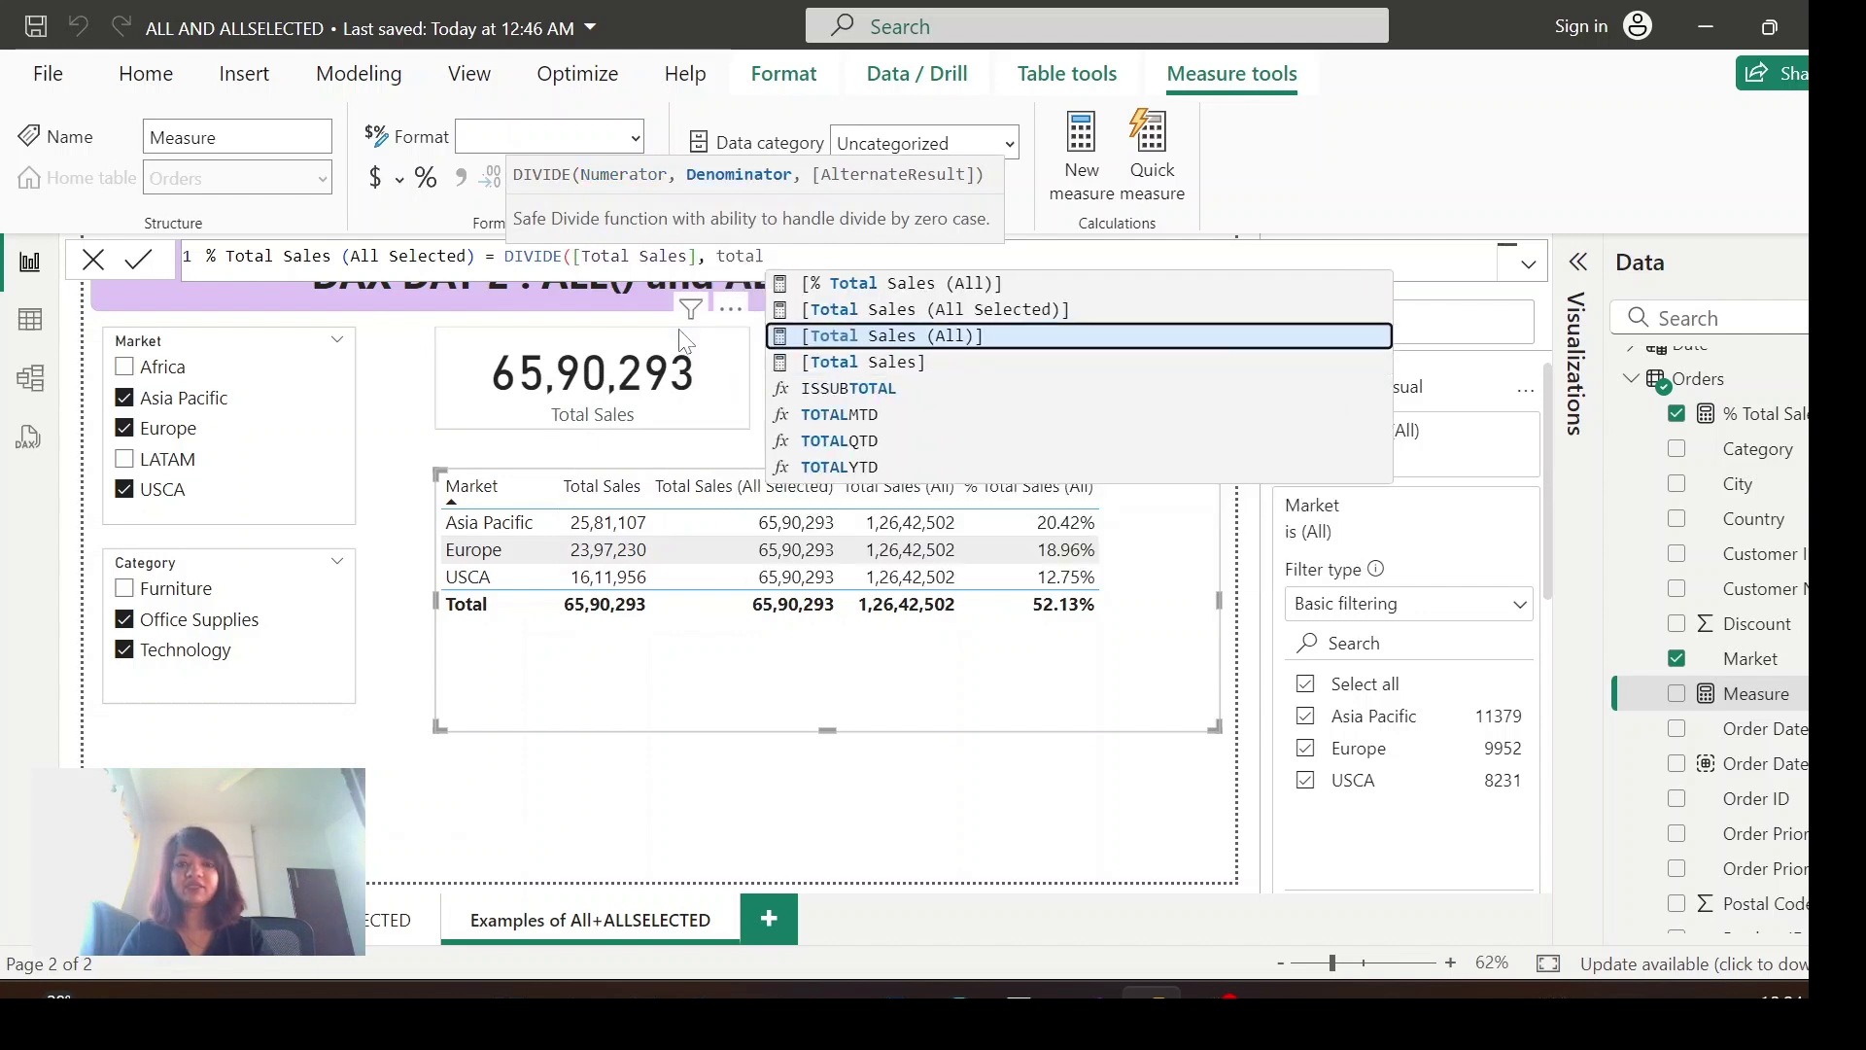
{"action": "key", "text": "Tab"}
{"action": "type", "text": ")"}
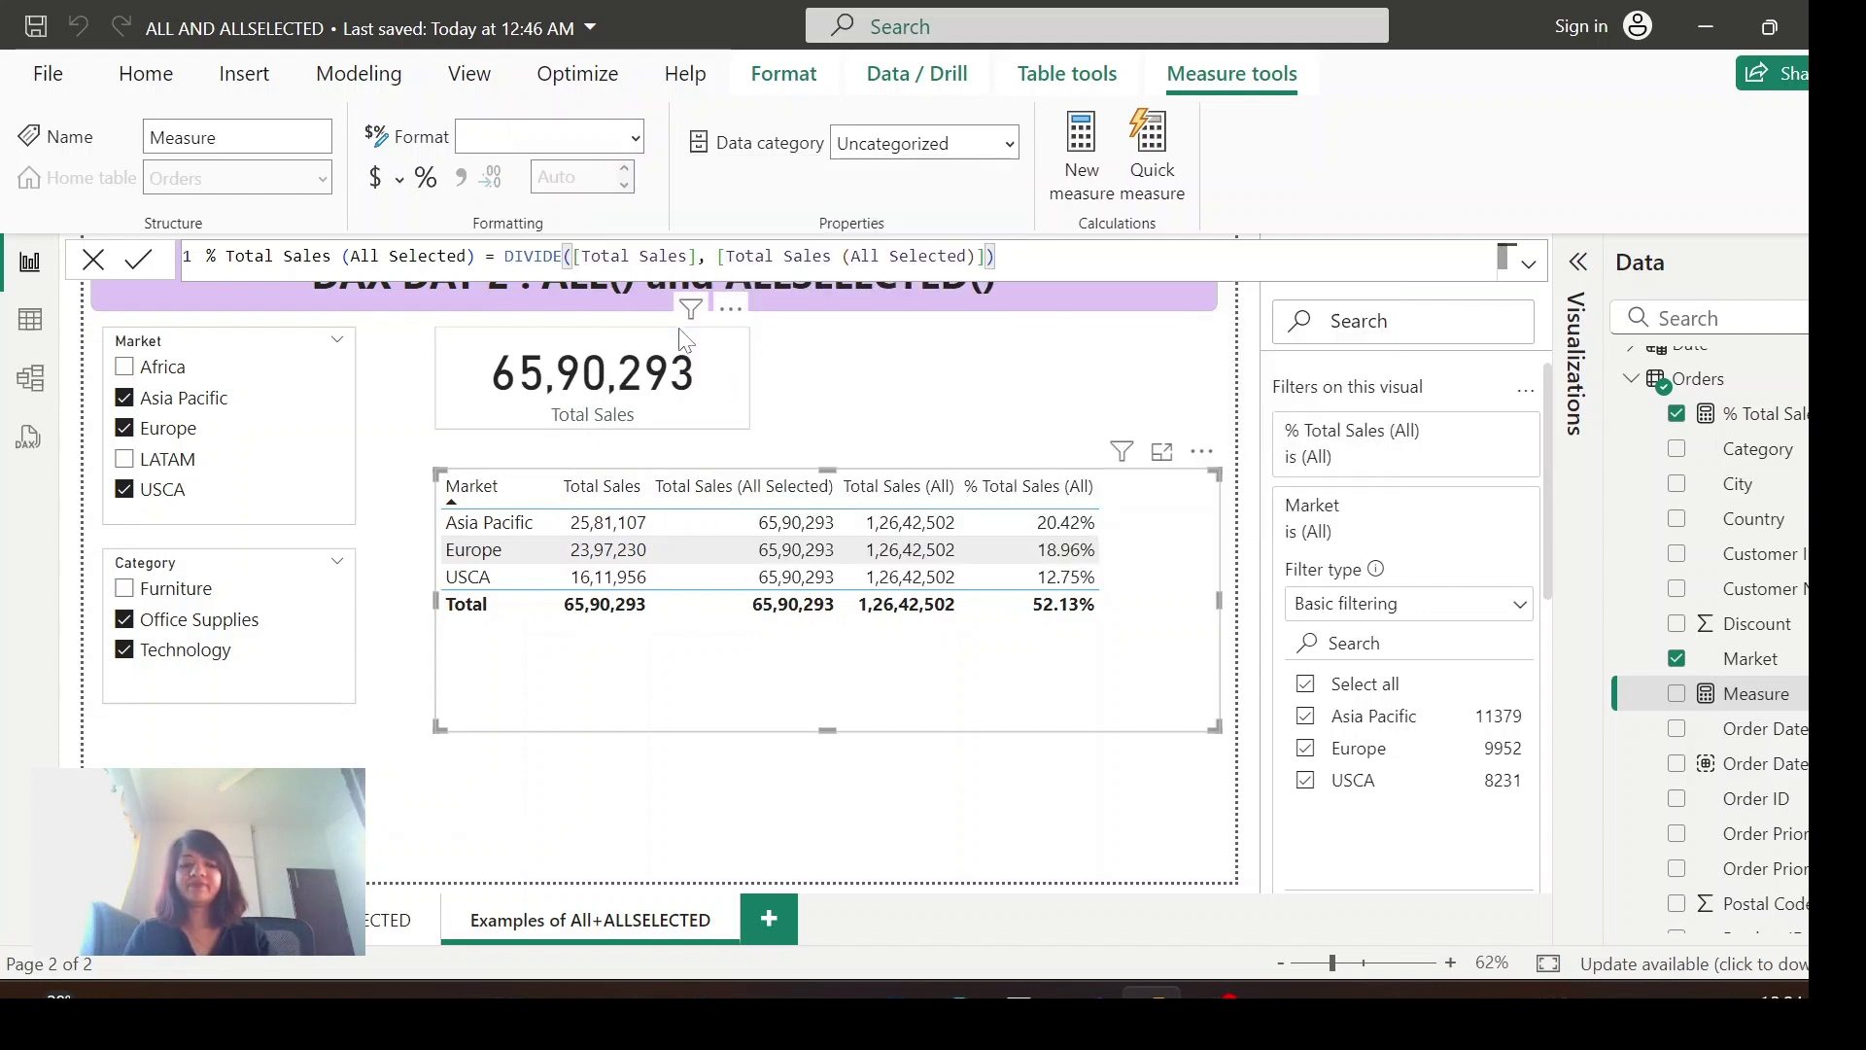
{"action": "left_click", "coordinate": [141, 261]}
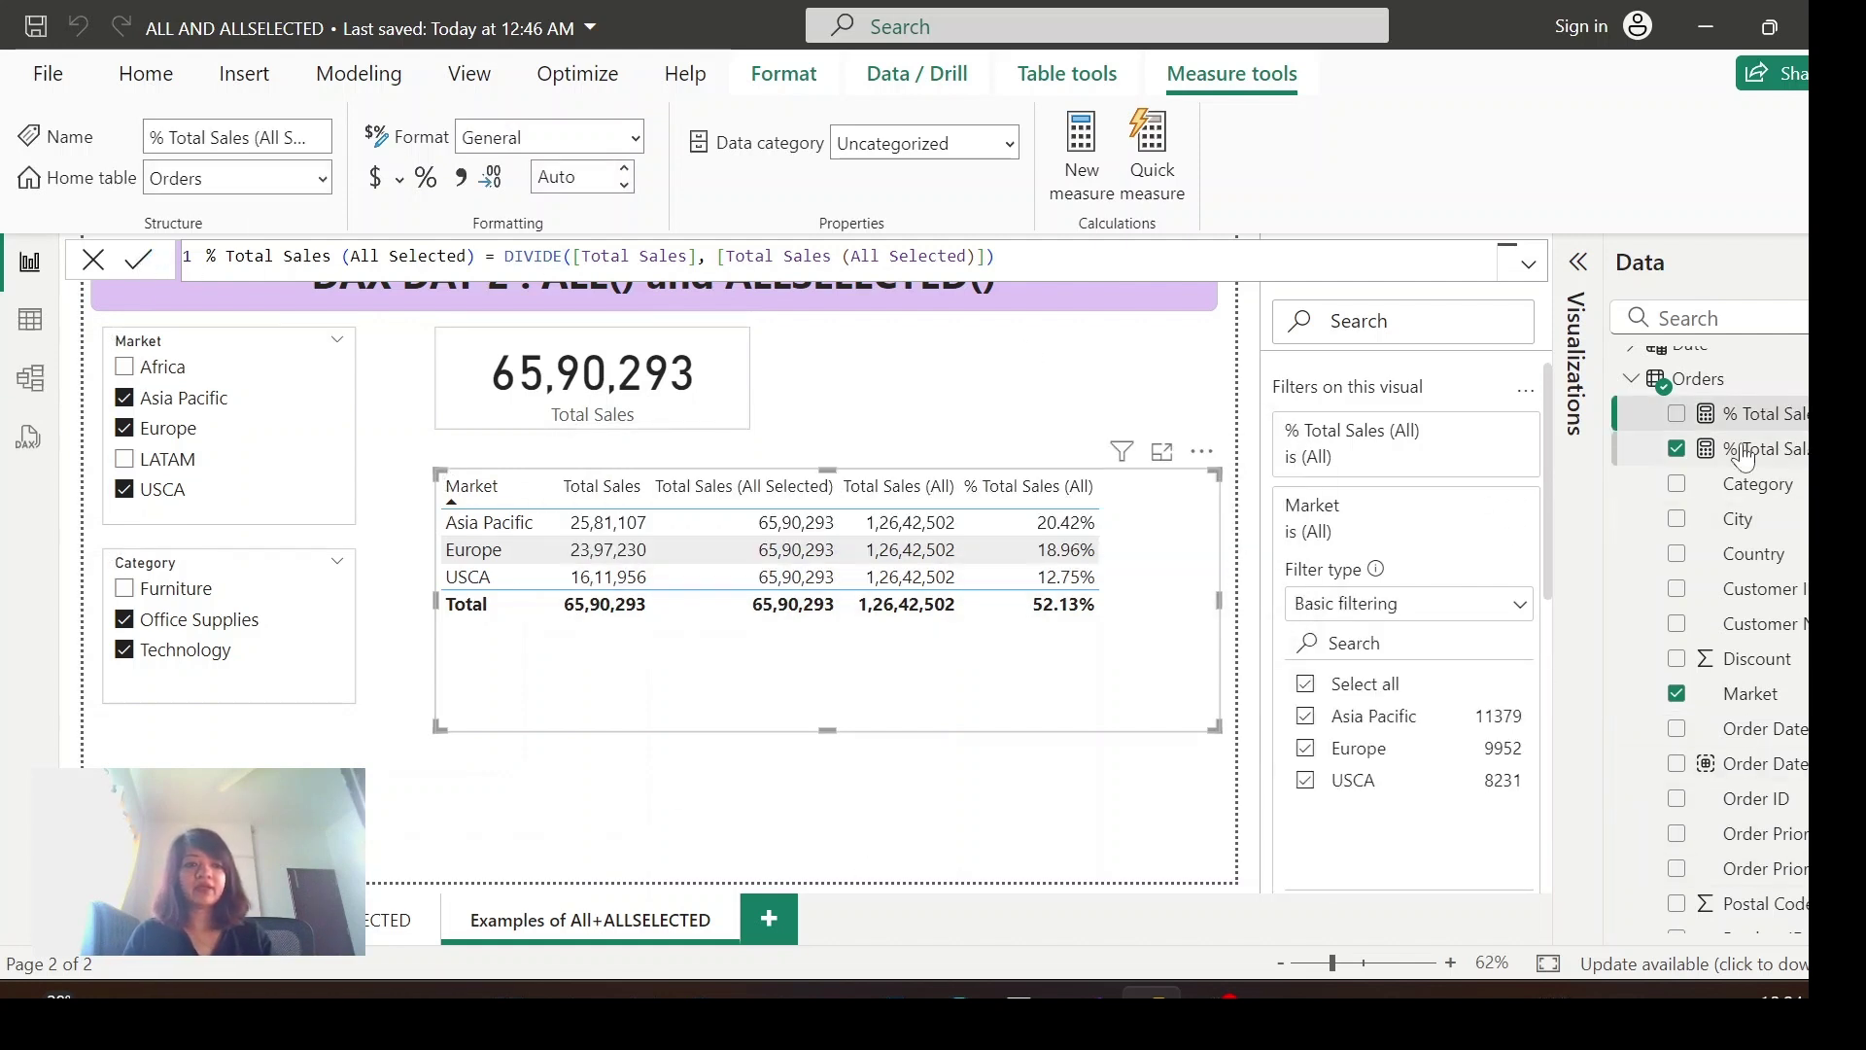
{"action": "left_click", "coordinate": [1676, 413]}
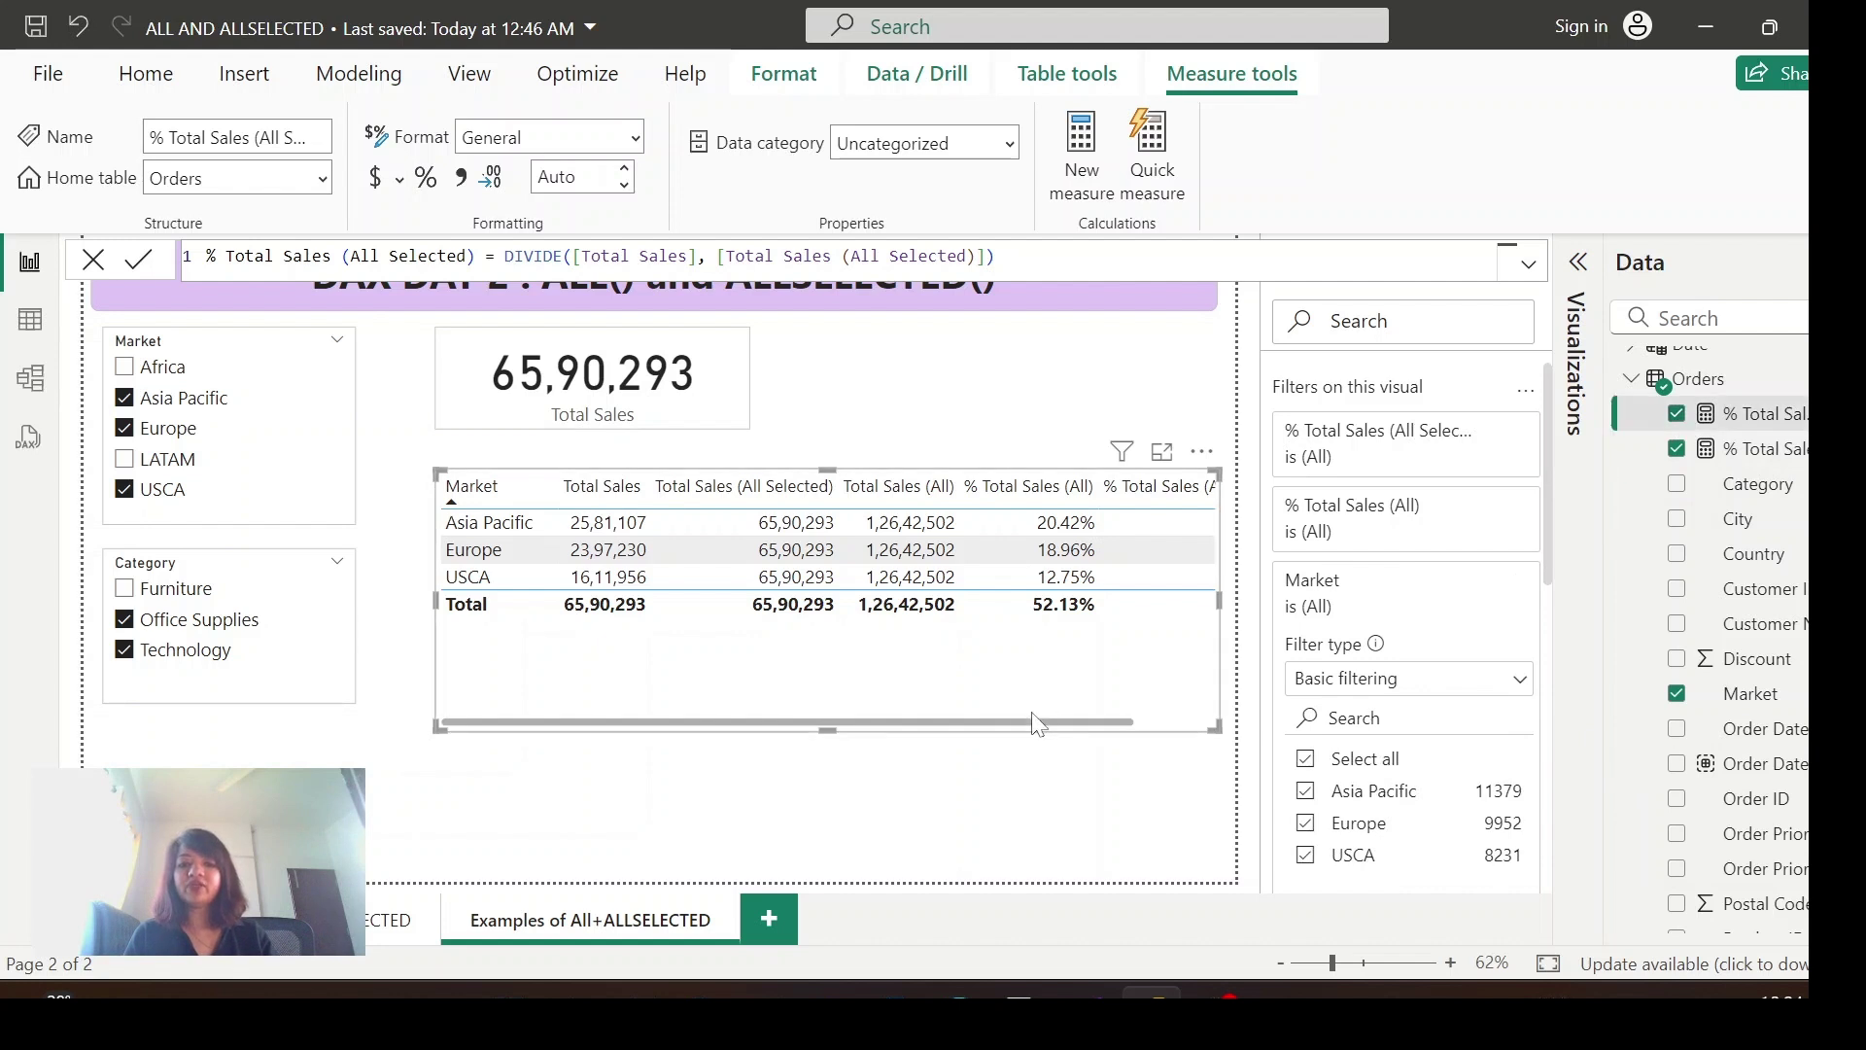
{"action": "left_click", "coordinate": [1253, 768]}
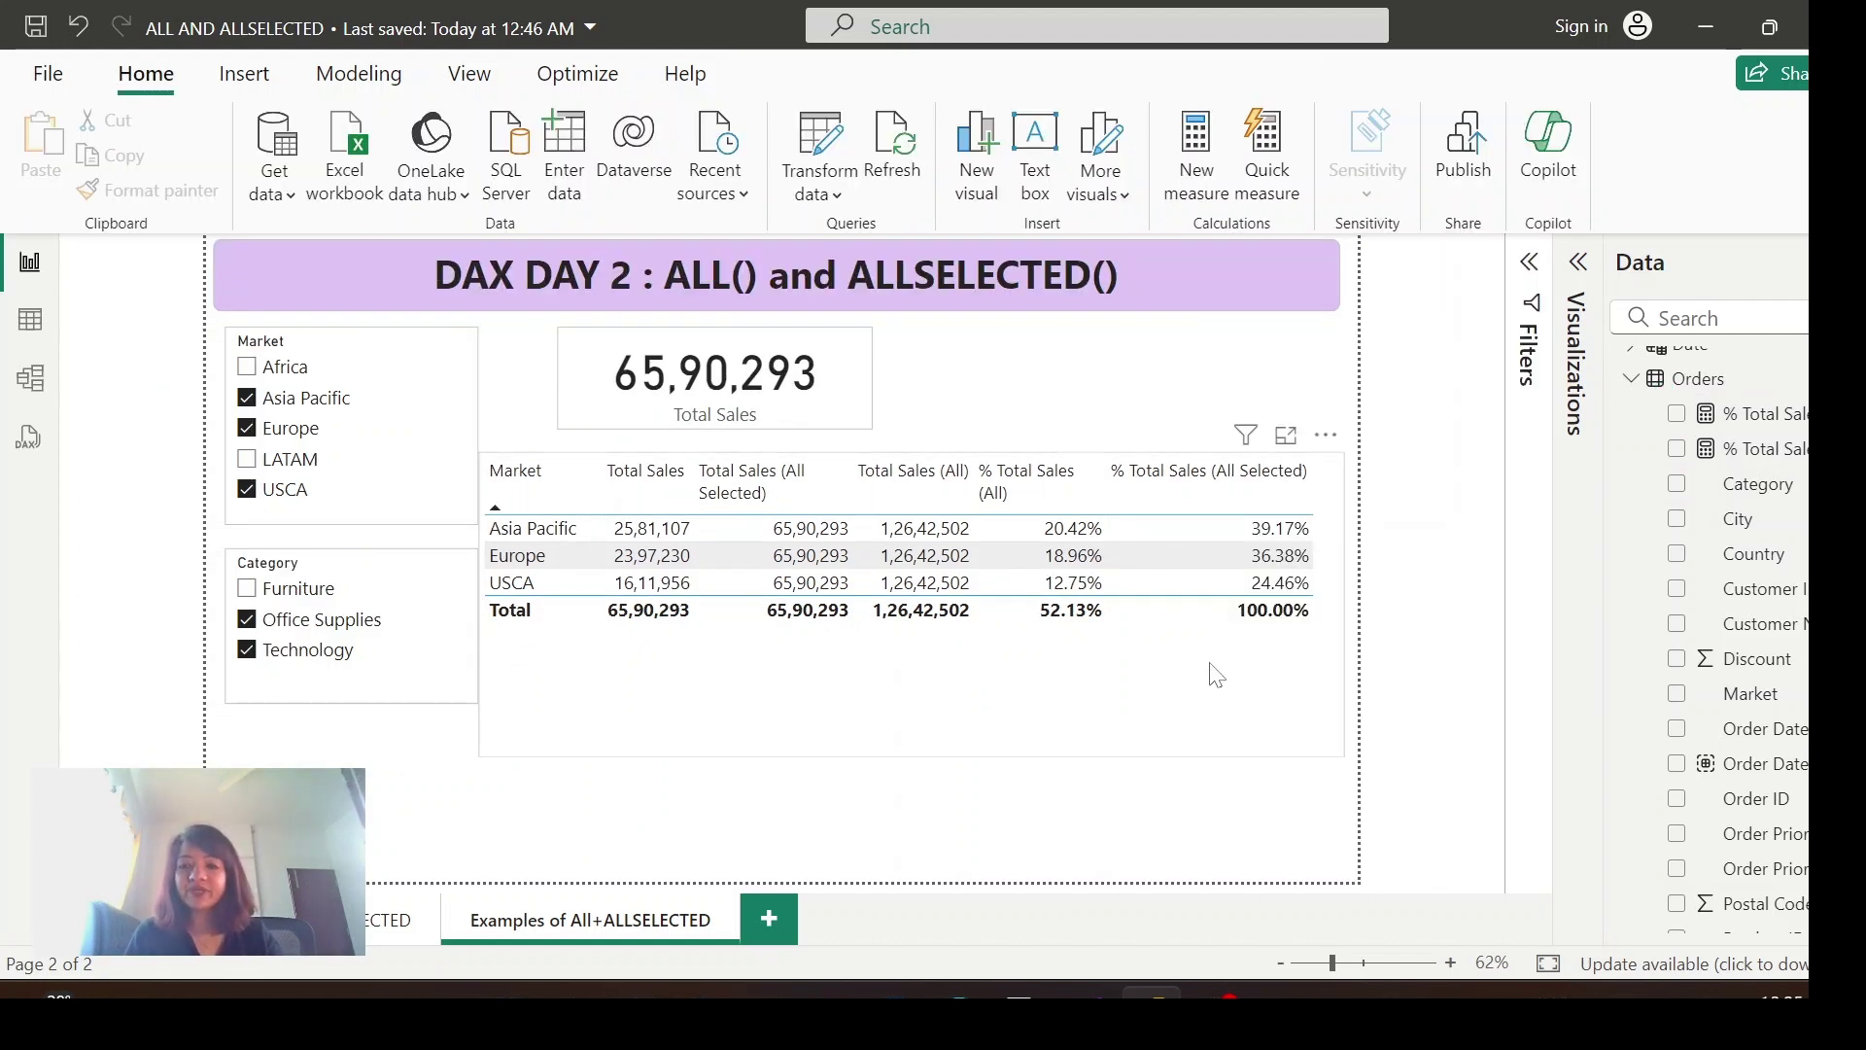